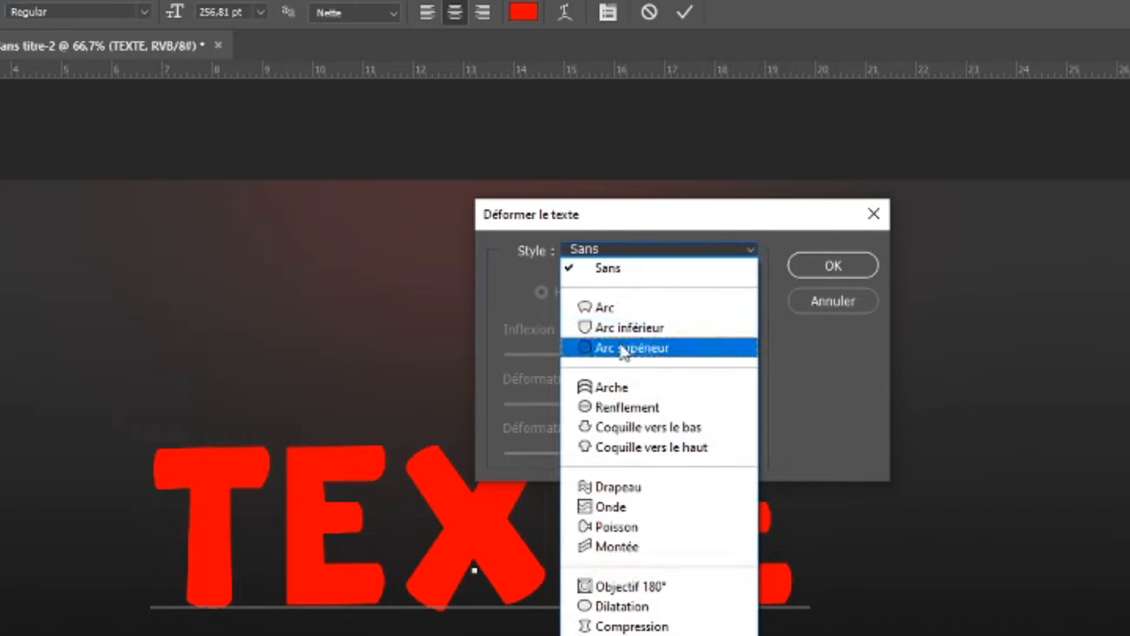
Warp the text with the Arc supérieur style, horizontal, with an inflexion of -16%
click(648, 349)
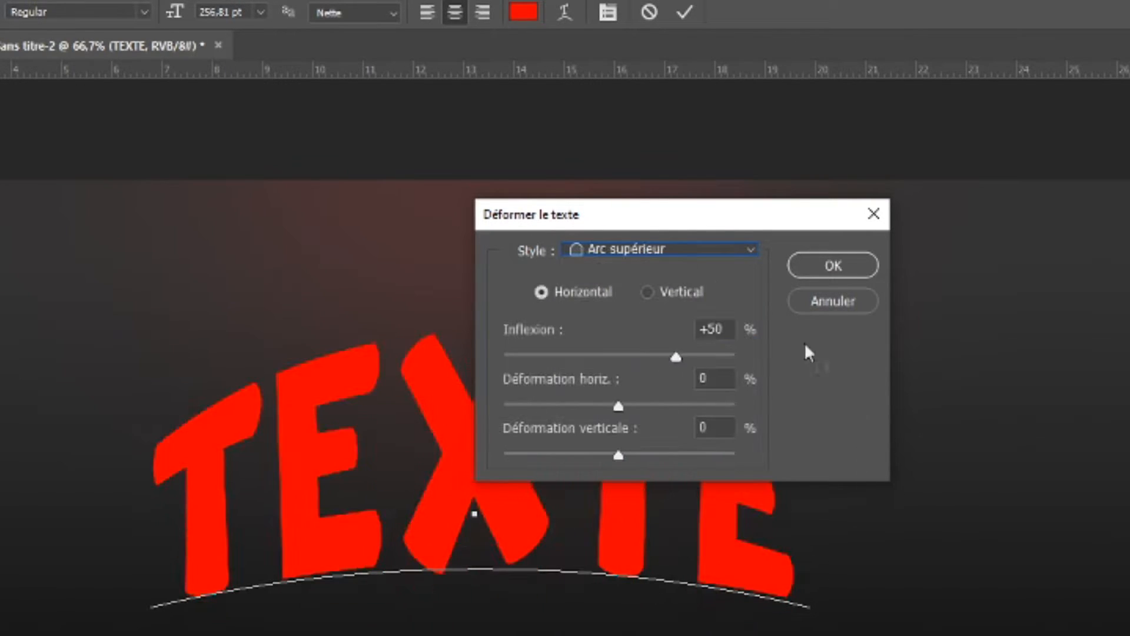
drag(672, 364, 599, 383)
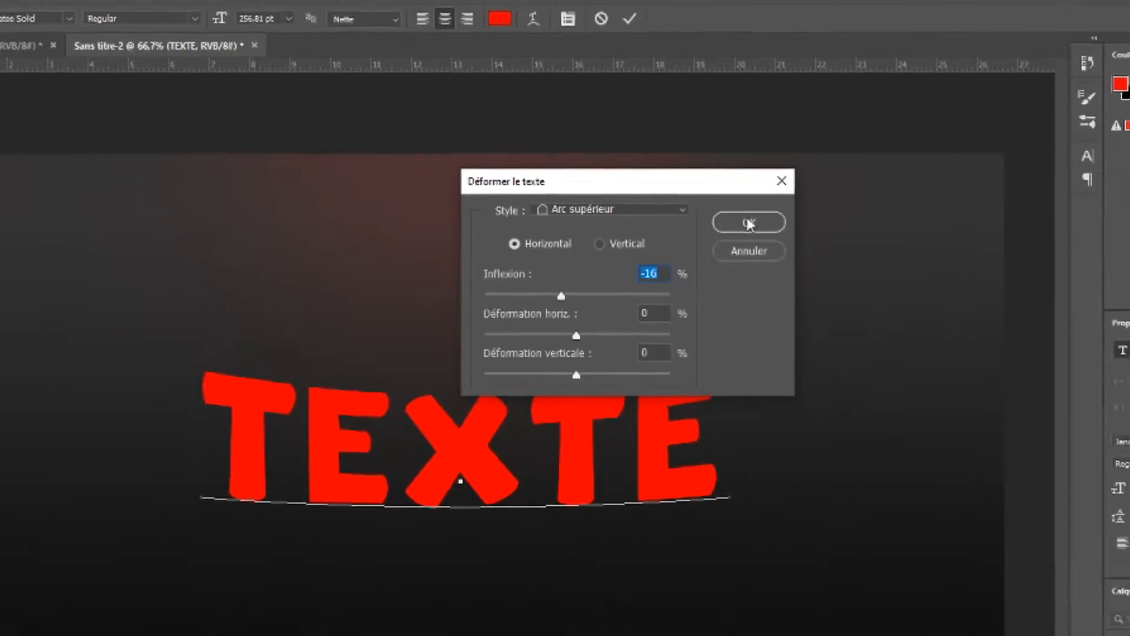
click(833, 266)
Select all the text and set its colour to white (ffffff)
drag(259, 289, 611, 284)
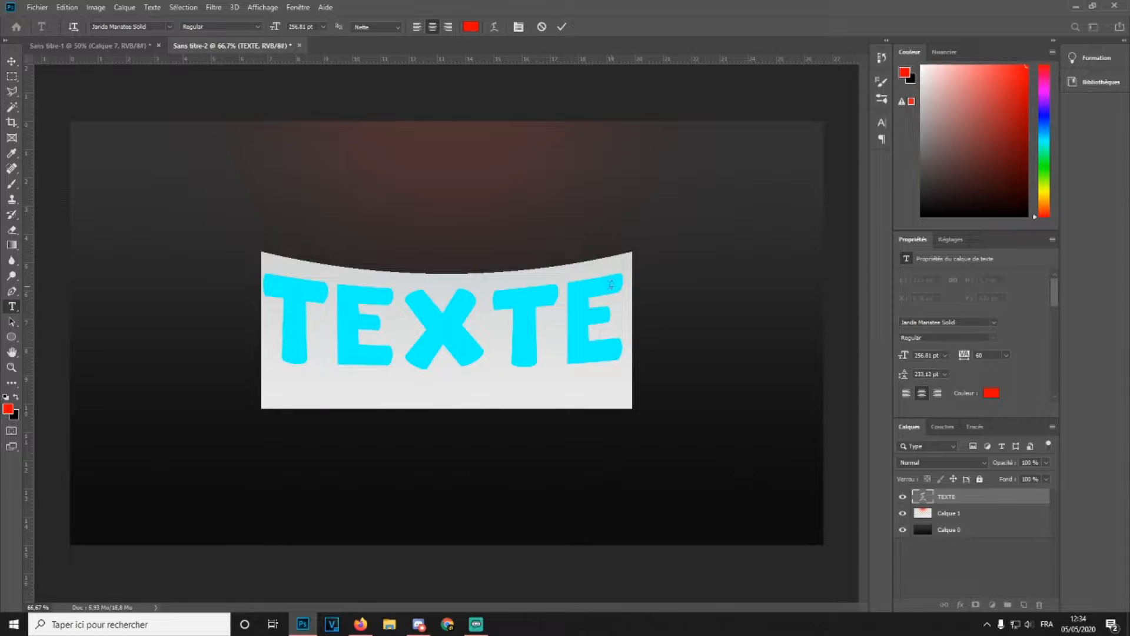
click(12, 62)
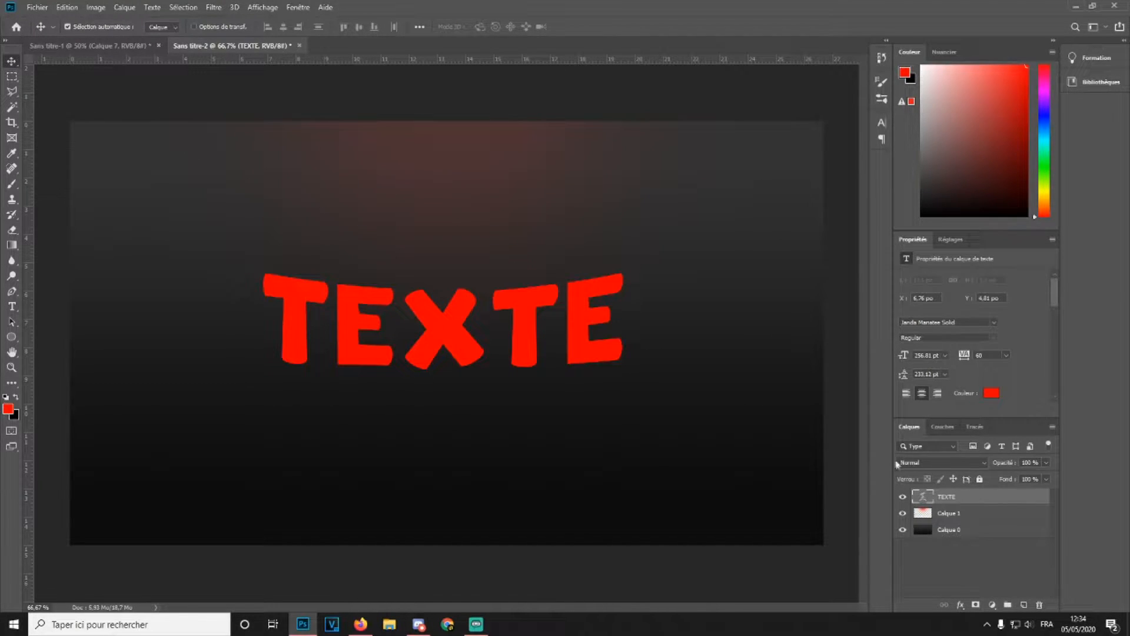
click(11, 307)
click(494, 323)
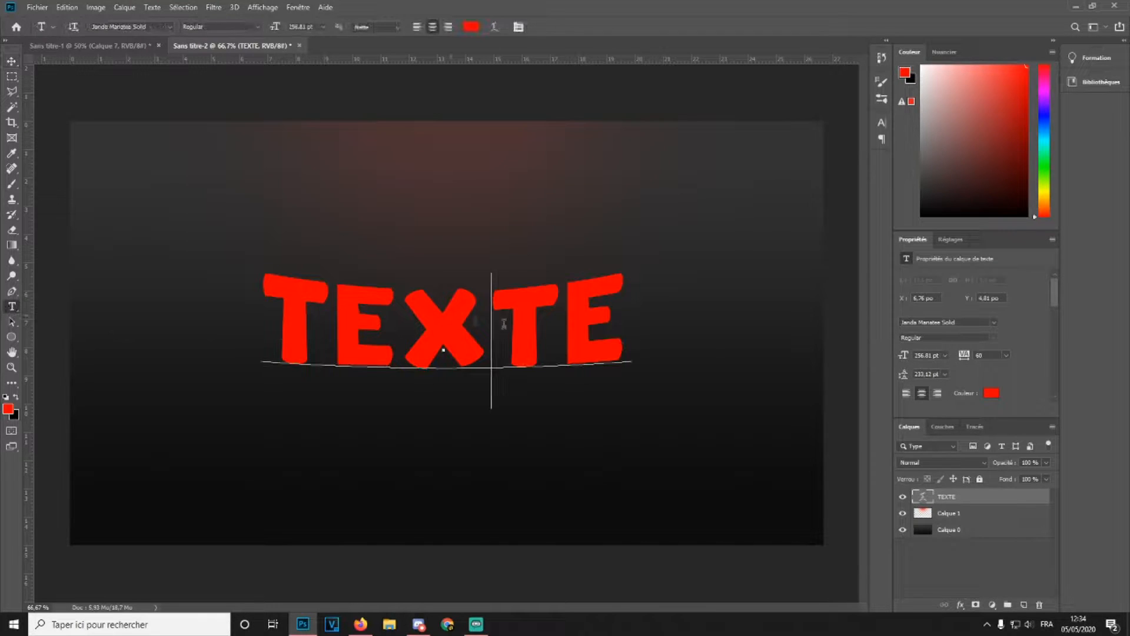
drag(587, 318, 344, 287)
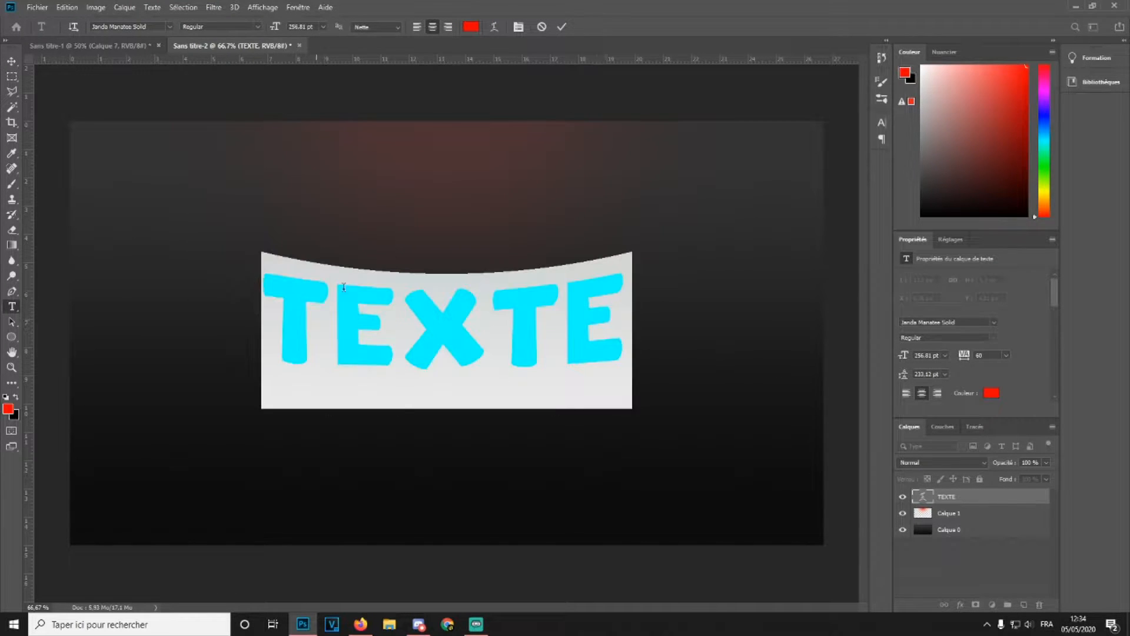
click(992, 393)
text(ffffff)
click(1062, 396)
click(11, 61)
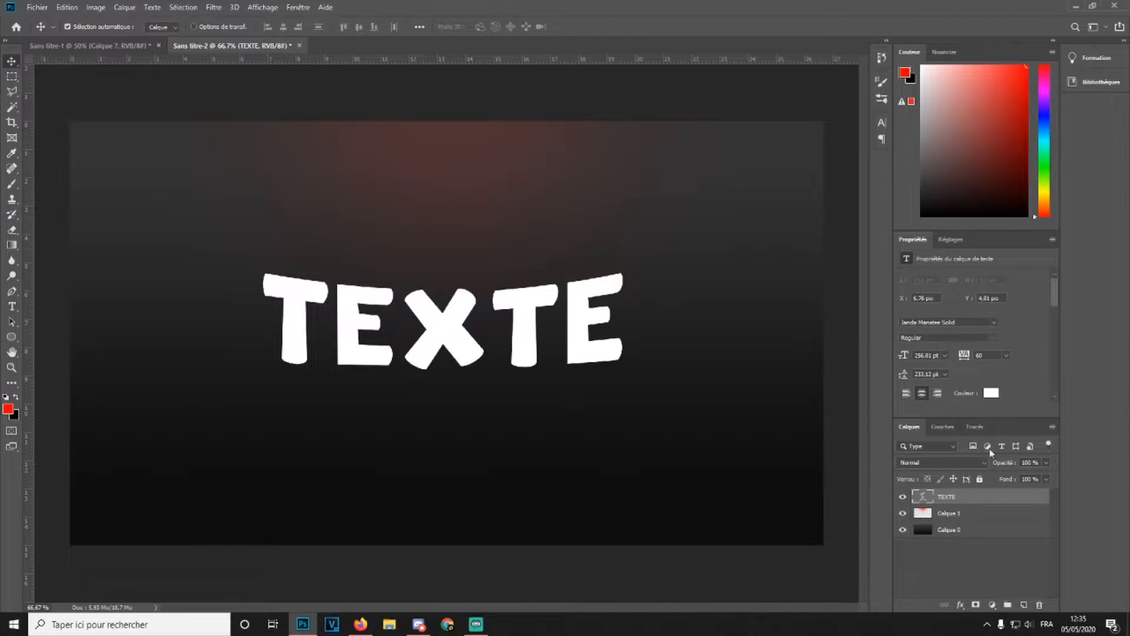
Rasterize the TEXTE layer and duplicate it
right_click(978, 496)
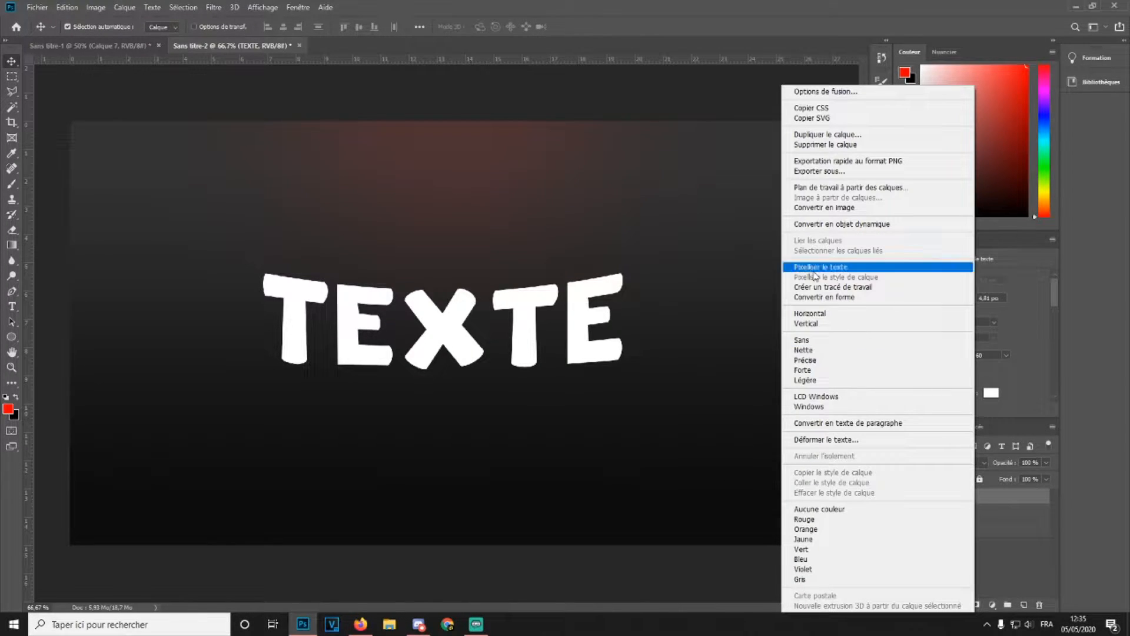
click(803, 272)
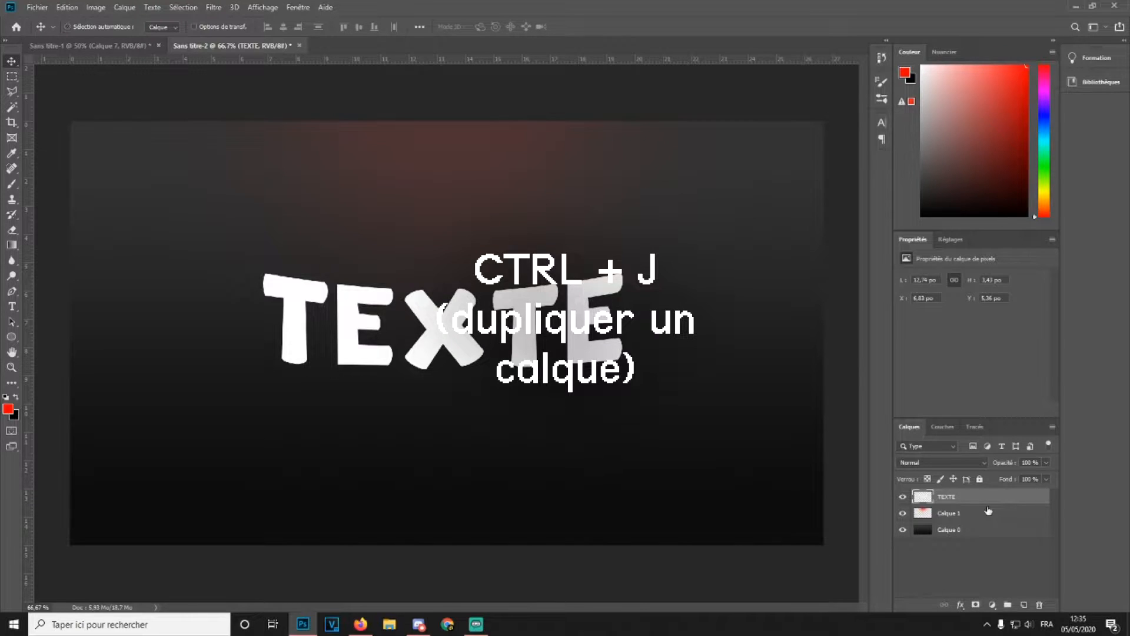
key(ctrl+j)
key(ctrl+t)
mouse_move(533, 320)
mouse_down()
mouse_move(532, 261)
mouse_move(532, 306)
mouse_up()
key(Escape)
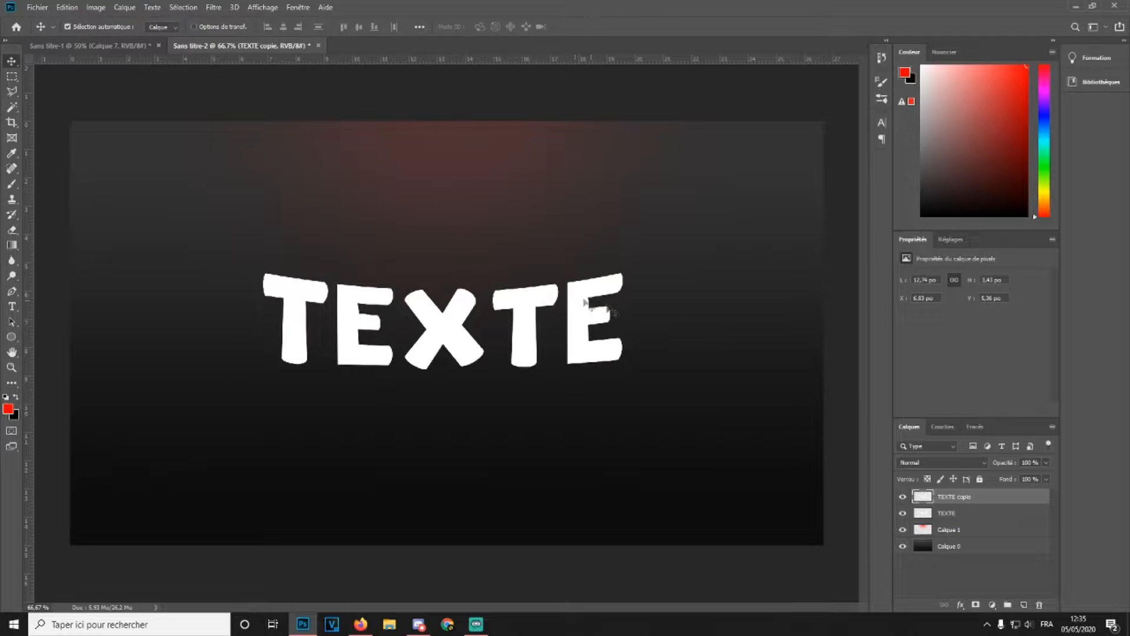
Transform the lower TEXTE layer, squashing it vertically and shifting it down and right behind the copy
click(933, 510)
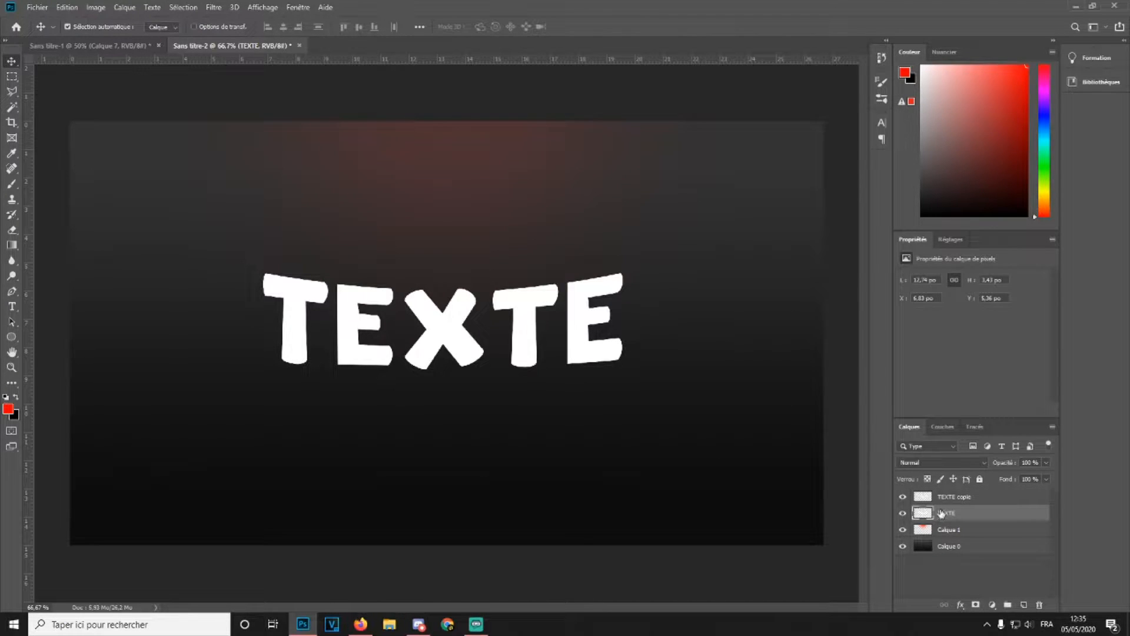
key(ctrl+t)
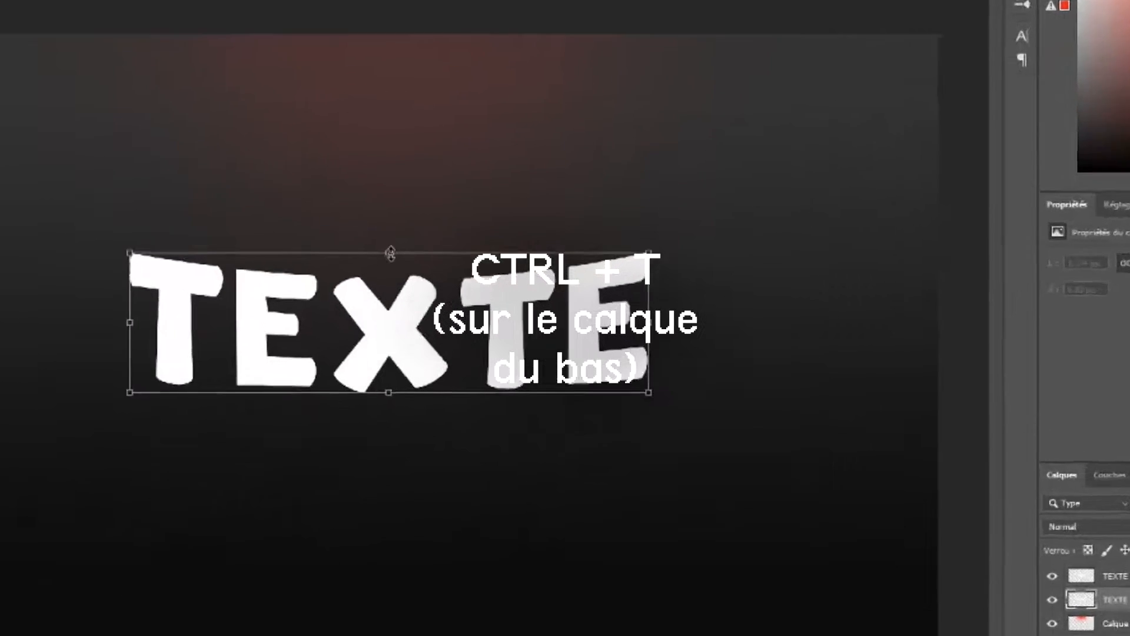
drag(443, 271, 434, 286)
drag(356, 265, 356, 265)
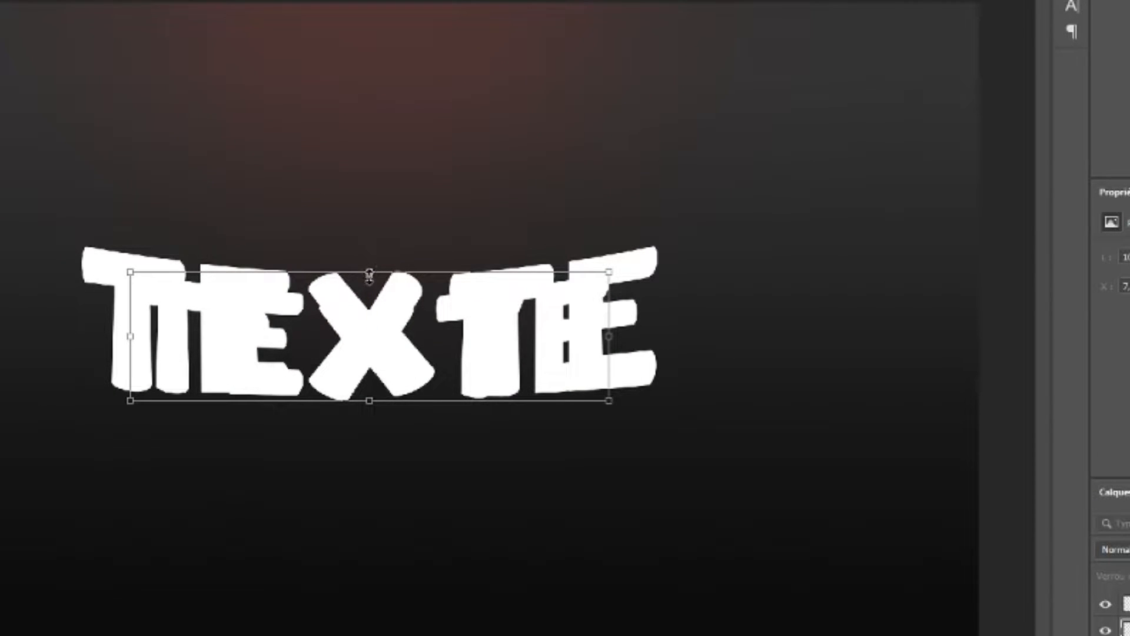
drag(400, 312, 407, 323)
key(Return)
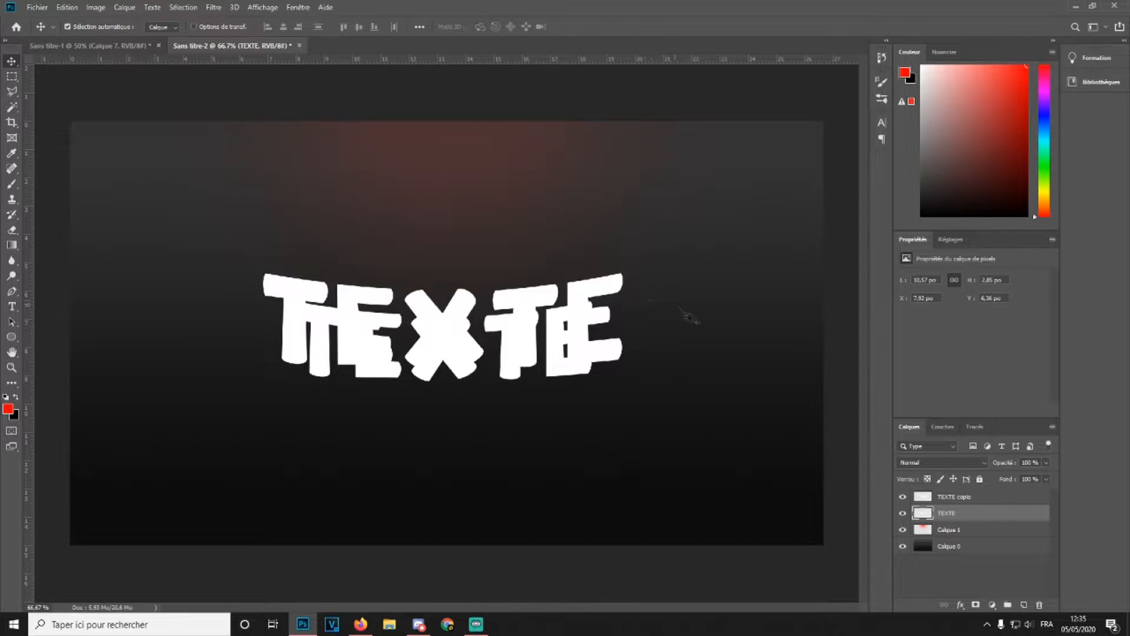
Add a black (000000) Incrustation couleur layer style to the lower TEXTE layer
double_click(977, 514)
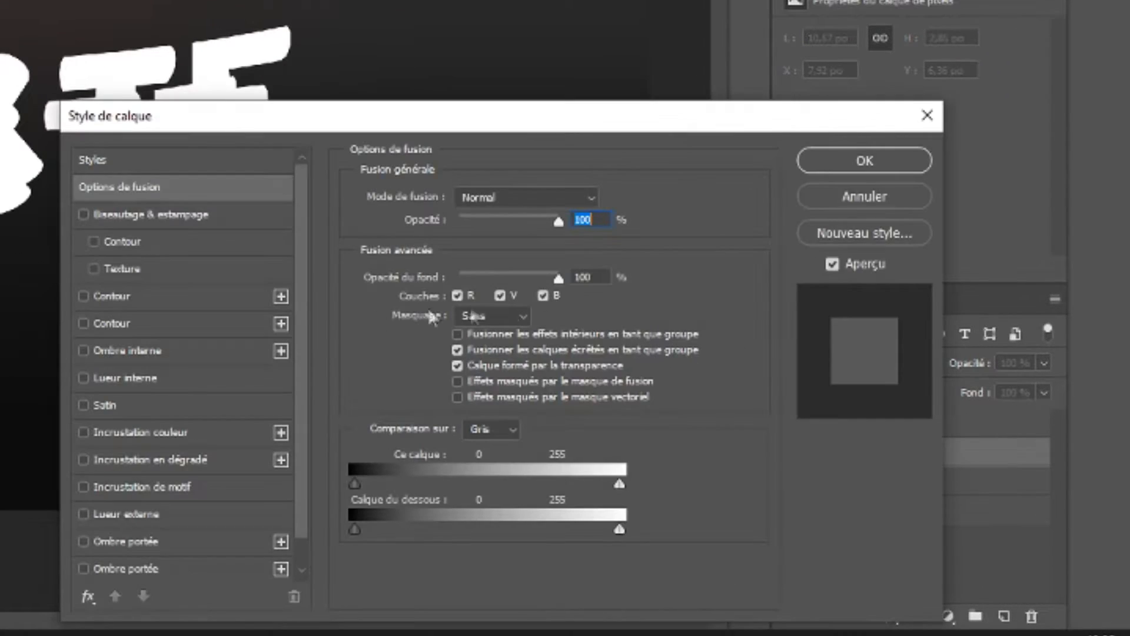
click(83, 432)
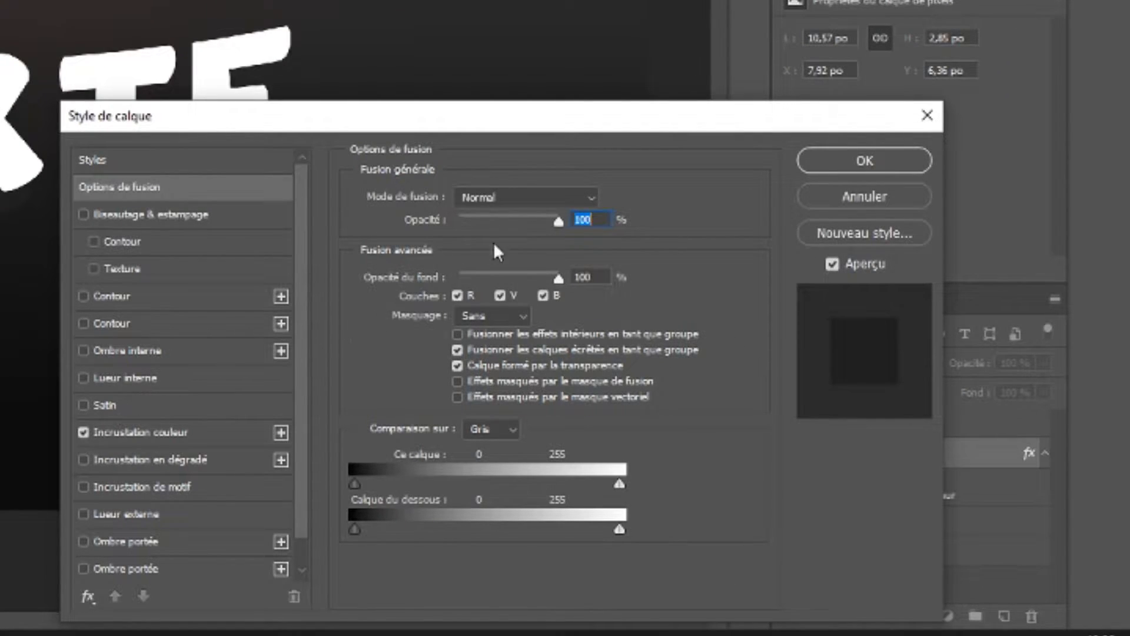
click(176, 433)
click(621, 208)
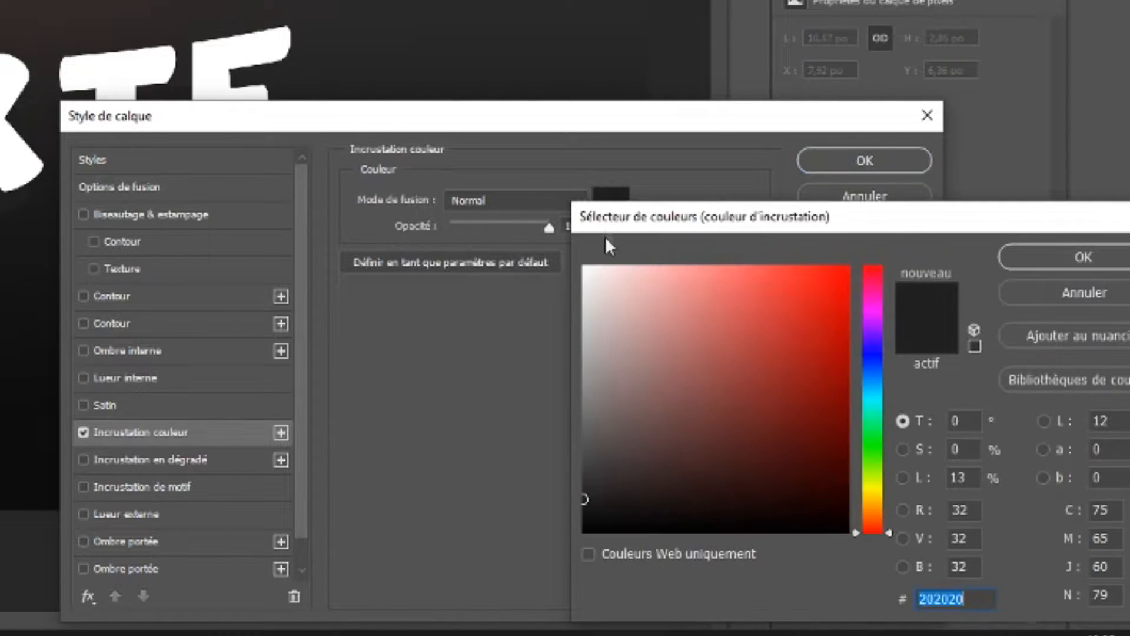
text(000000)
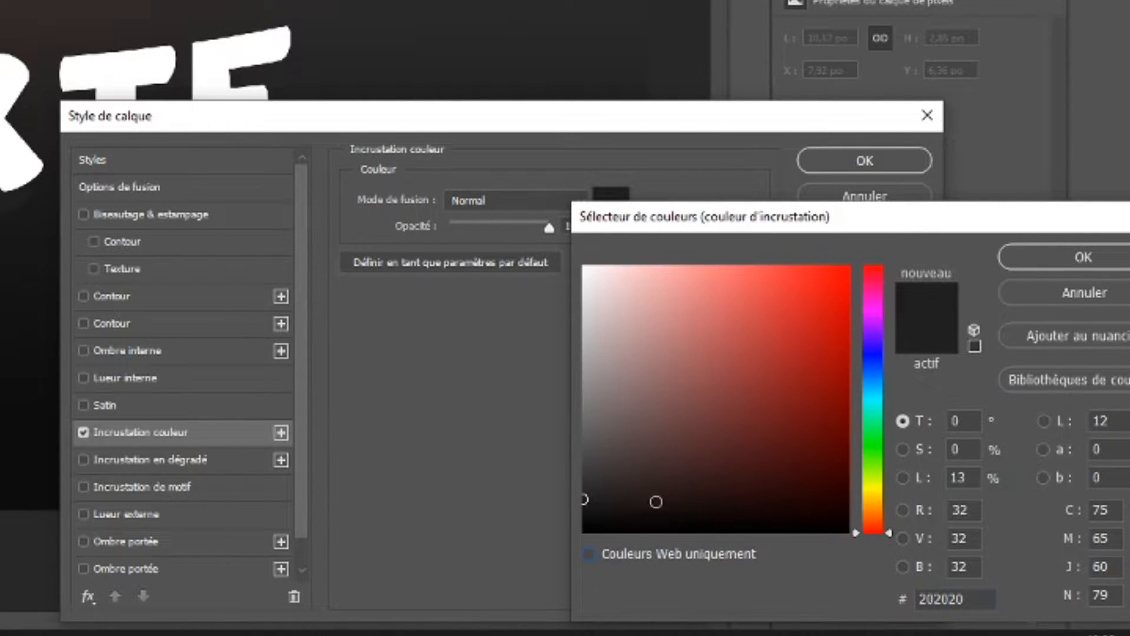
key(Tab)
click(1070, 261)
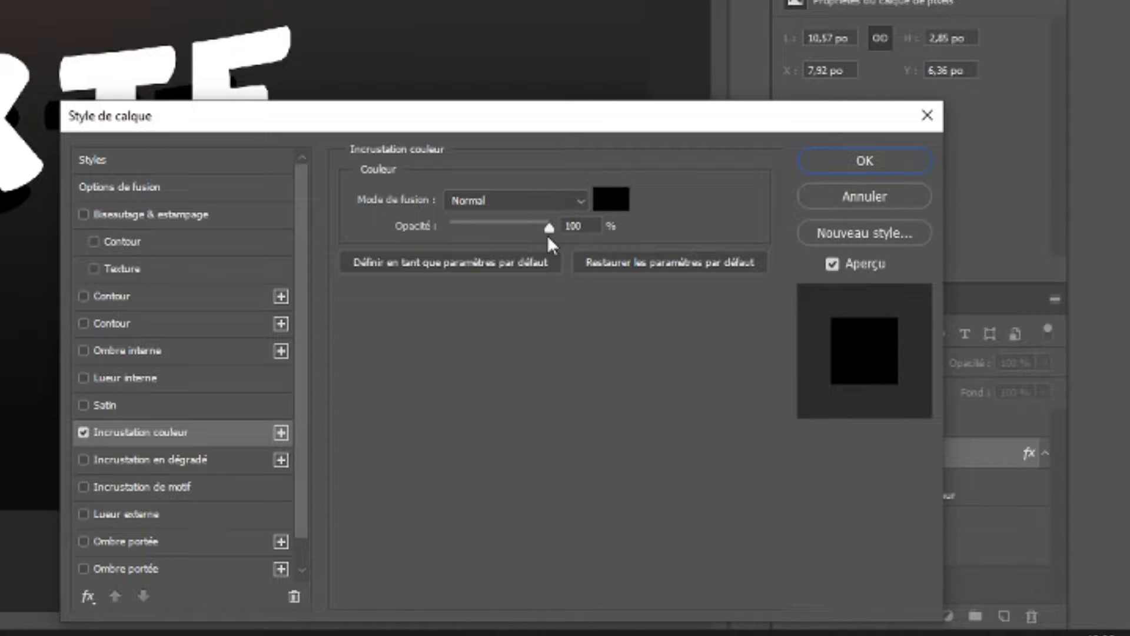
mouse_move(504, 228)
mouse_down()
mouse_move(478, 227)
mouse_move(513, 239)
mouse_up()
click(909, 160)
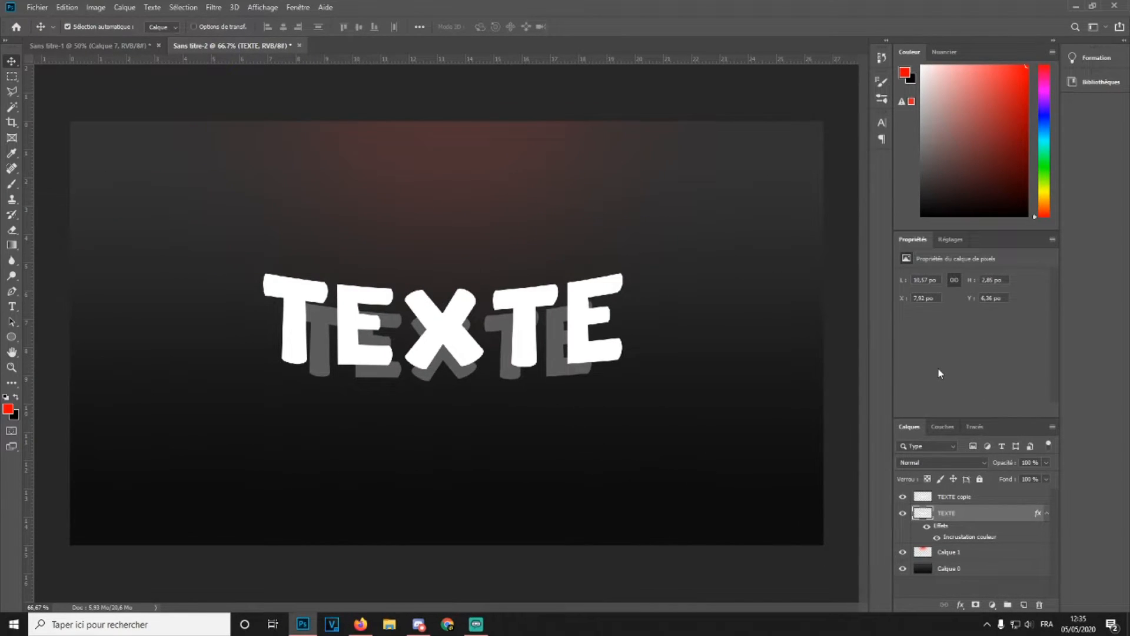
Try to outline the side face between the last E and its shadow with the Polygonal Lasso
key(ctrl+plus)
key(ctrl+plus)
key(ctrl+minus)
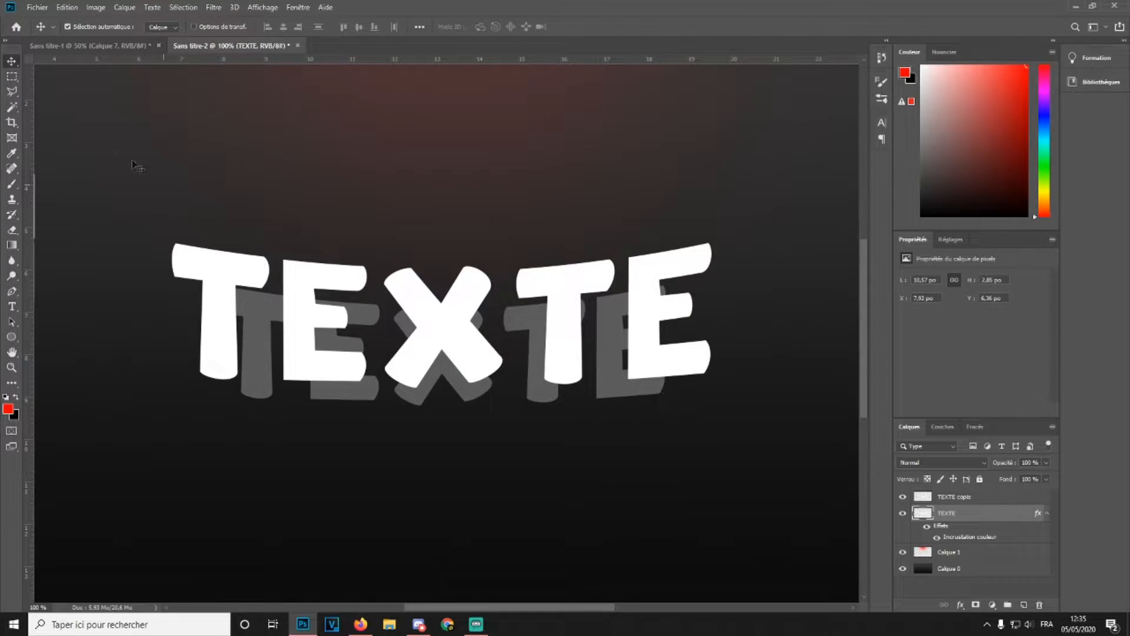
key(l)
key(ctrl+plus)
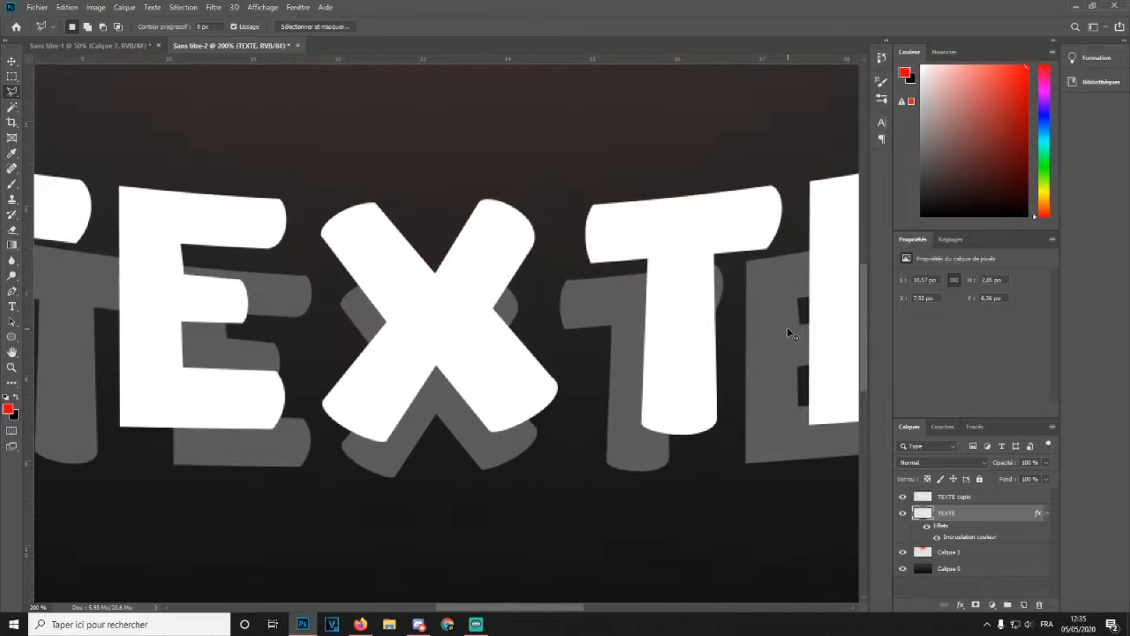
drag(577, 607, 631, 606)
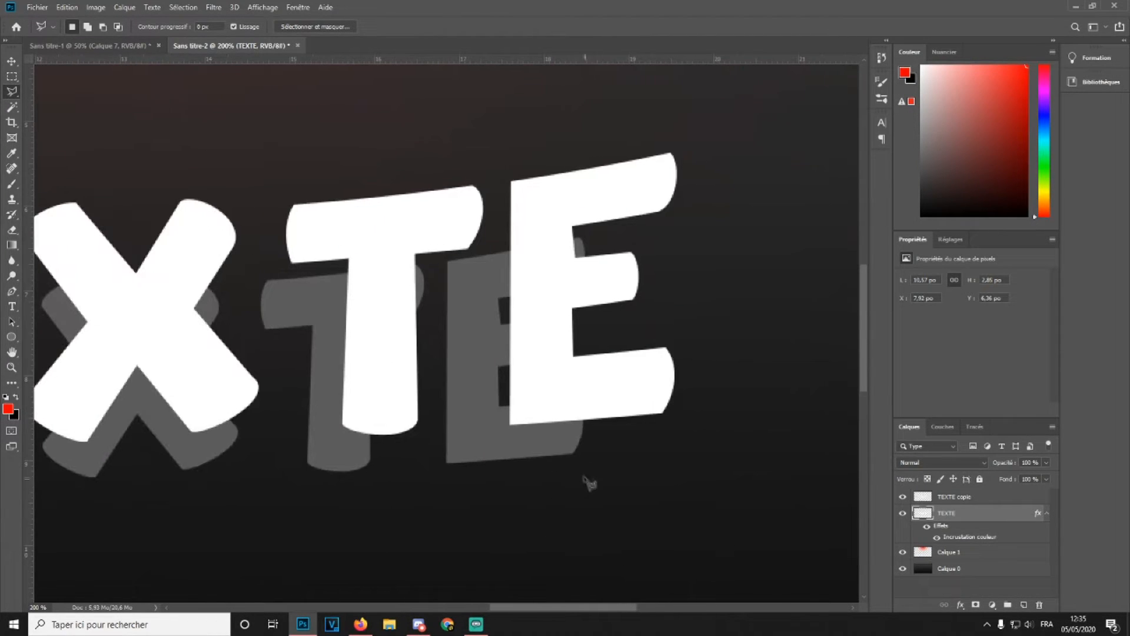
click(574, 452)
click(662, 414)
click(540, 377)
click(537, 363)
click(510, 356)
click(475, 359)
key(Escape)
Try to select the side face joining the last E to its shadow and paint it with the brush
click(574, 454)
click(664, 411)
click(565, 368)
click(542, 340)
click(496, 340)
click(450, 355)
double_click(494, 442)
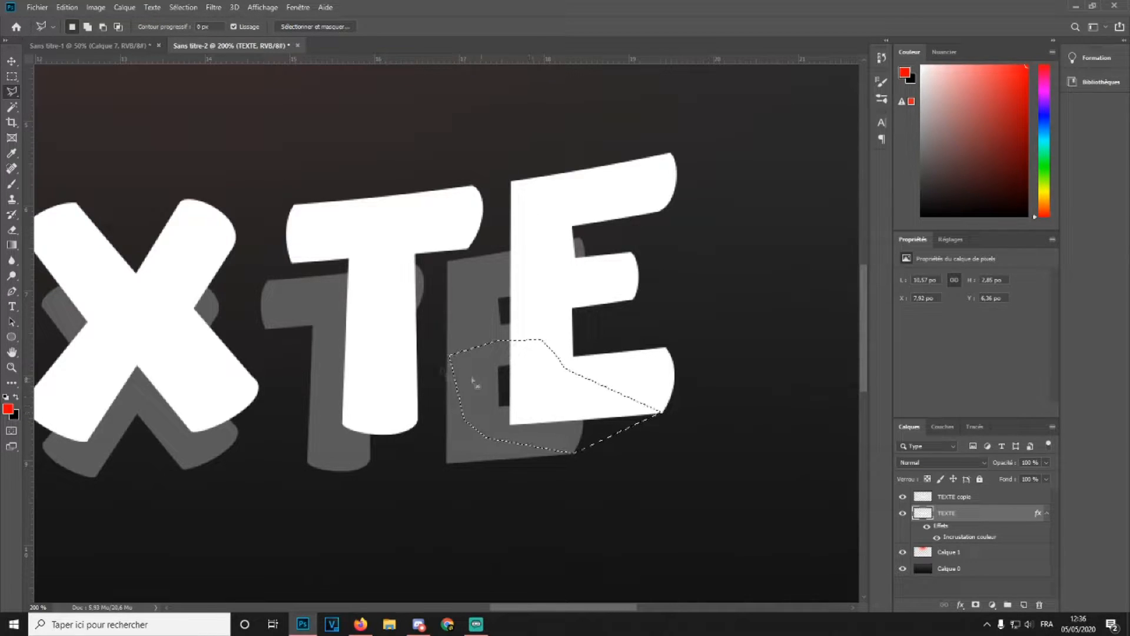
click(12, 184)
click(471, 385)
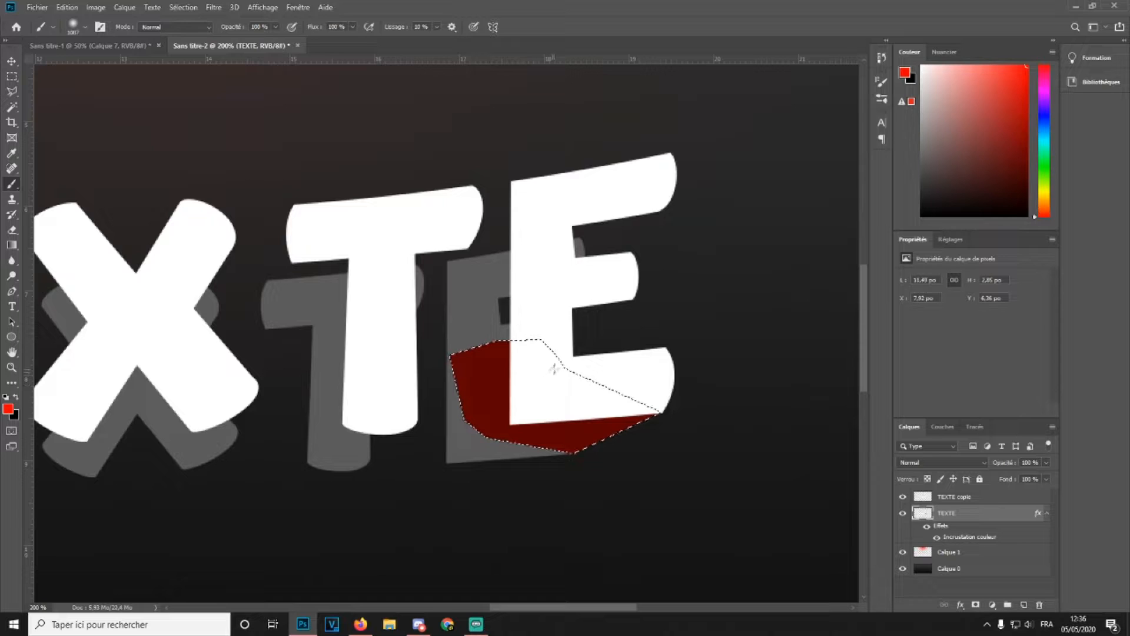
key(ctrl+z)
Set the foreground colour to white (ffffff)
click(9, 406)
click(407, 429)
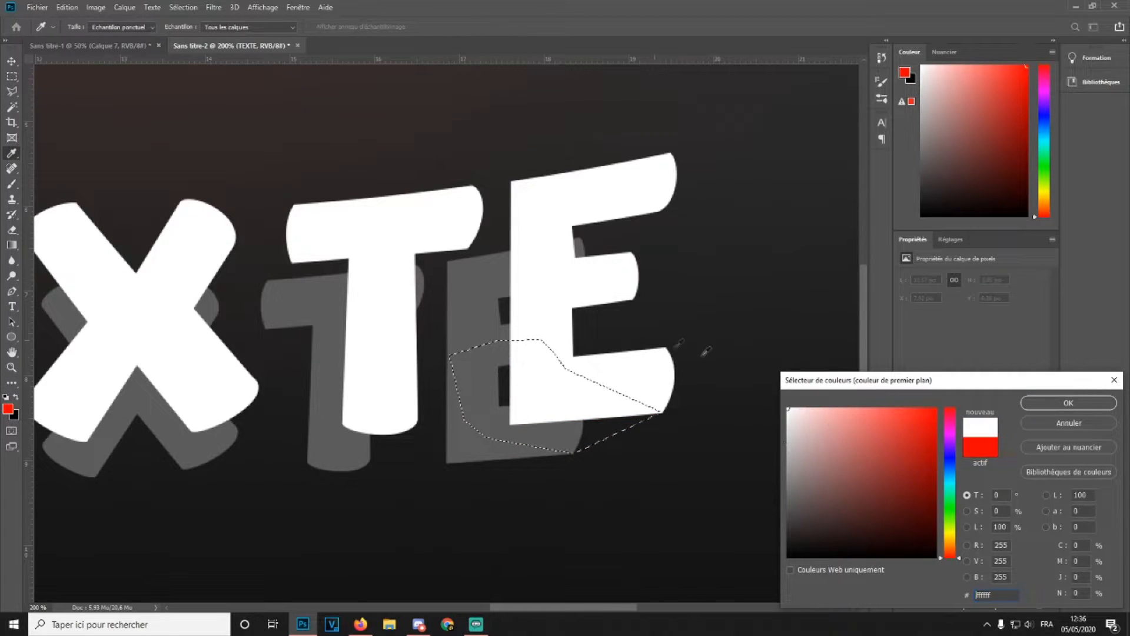
click(1084, 401)
Deselect and lower the TEXTE copie layer's opacity to 51%
click(12, 76)
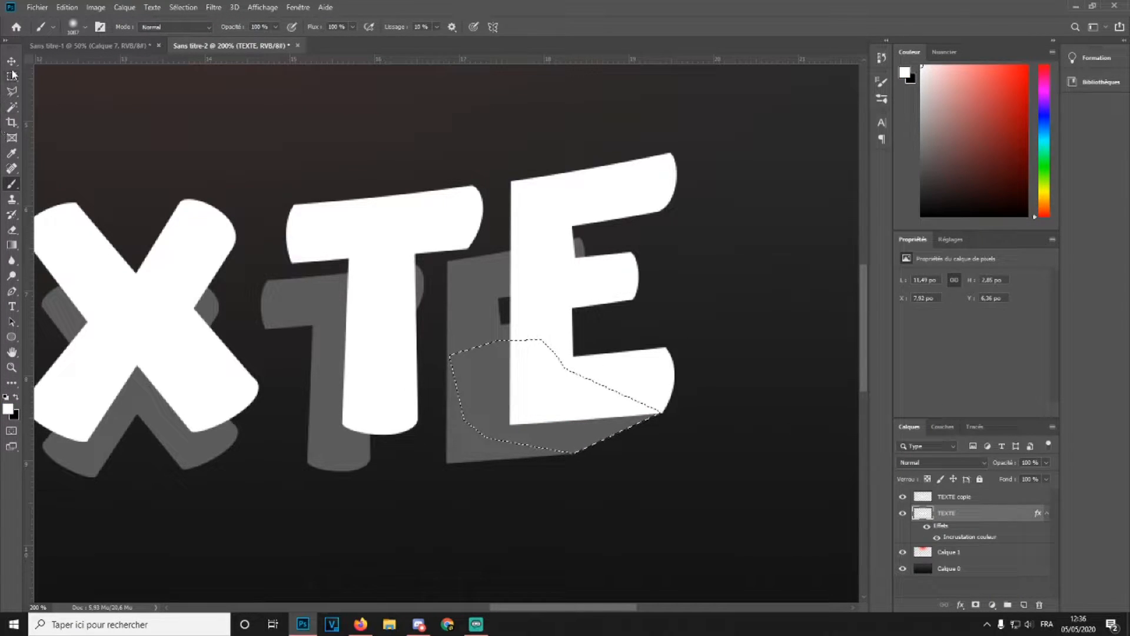
click(405, 146)
click(954, 498)
drag(1004, 462, 976, 464)
Draw a Polygonal Lasso selection covering the side faces between the final E and its shadow
click(11, 92)
click(633, 299)
click(550, 361)
click(524, 358)
click(533, 321)
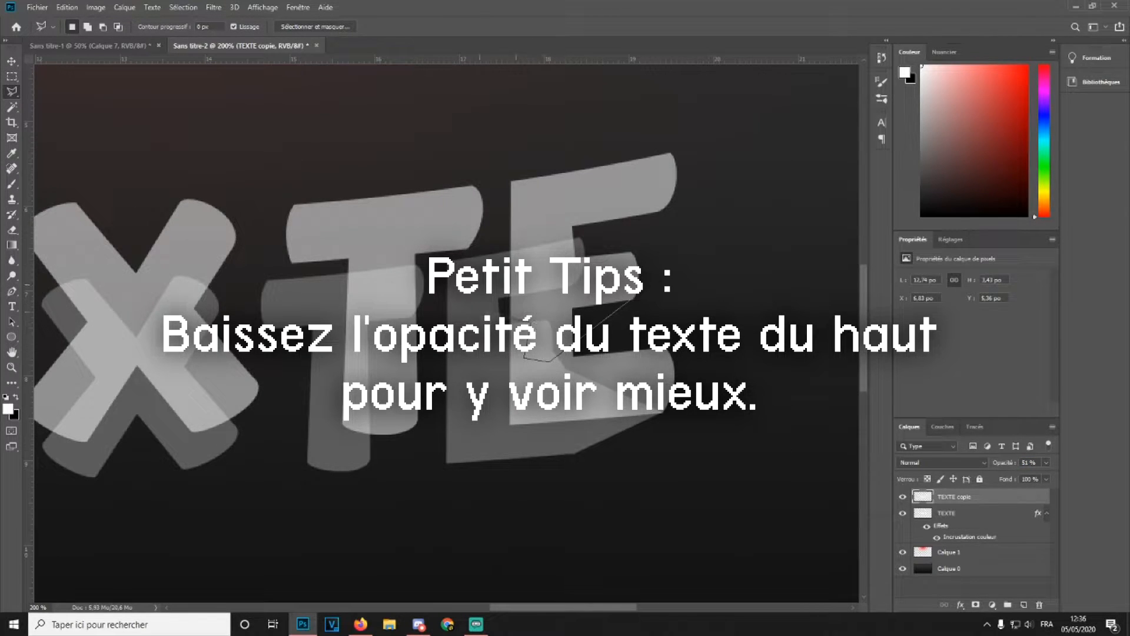
click(582, 274)
click(665, 208)
click(544, 203)
click(524, 237)
click(511, 182)
click(450, 260)
click(466, 405)
click(536, 416)
click(592, 418)
click(565, 381)
click(548, 318)
click(582, 291)
click(636, 300)
Select the lower TEXTE layer, paint the selection white with the brush, and deselect
click(12, 184)
click(12, 77)
click(920, 514)
click(12, 184)
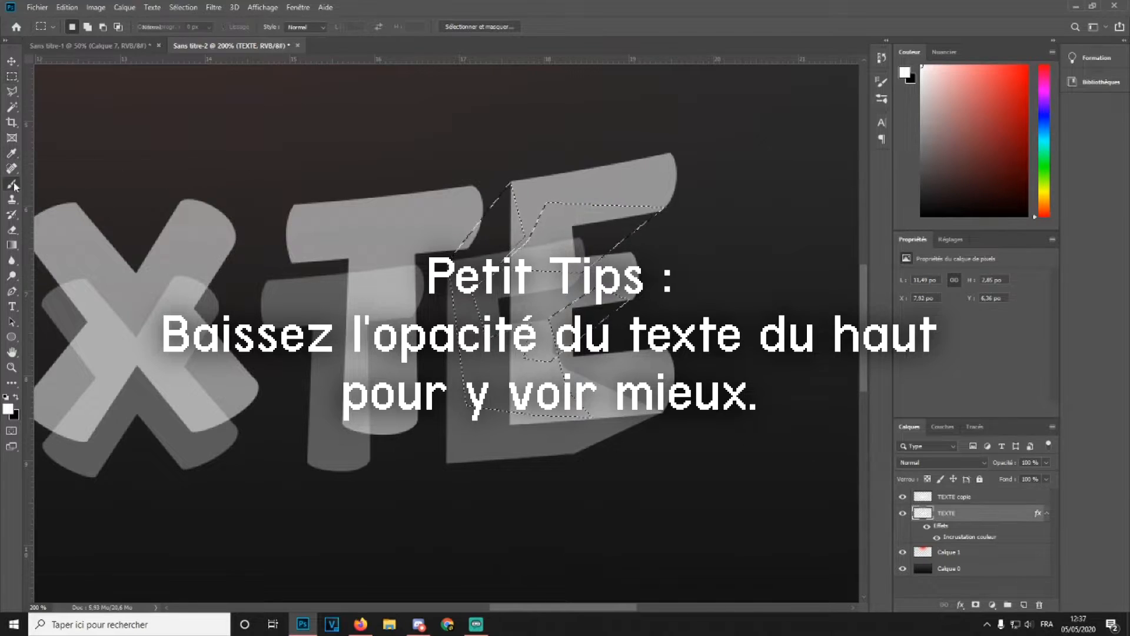
drag(506, 236, 576, 330)
click(12, 77)
click(176, 141)
Select the T's side faces with the Polygonal Lasso, paint them white, and deselect
click(12, 92)
click(413, 316)
click(469, 246)
click(294, 205)
click(261, 292)
click(307, 319)
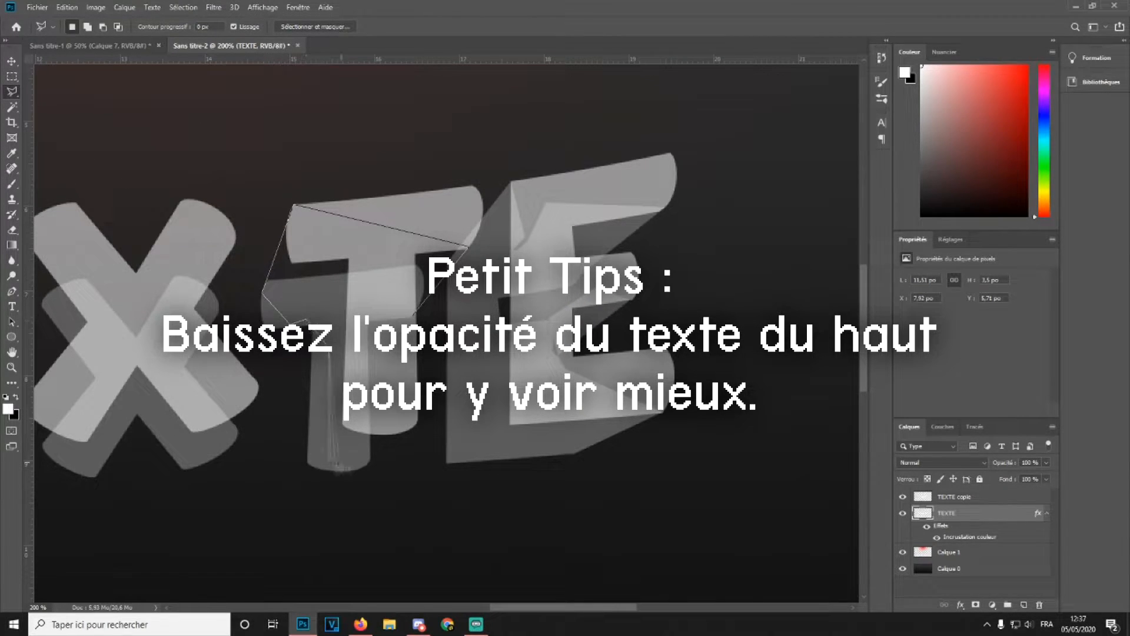
click(369, 459)
click(412, 428)
double_click(395, 329)
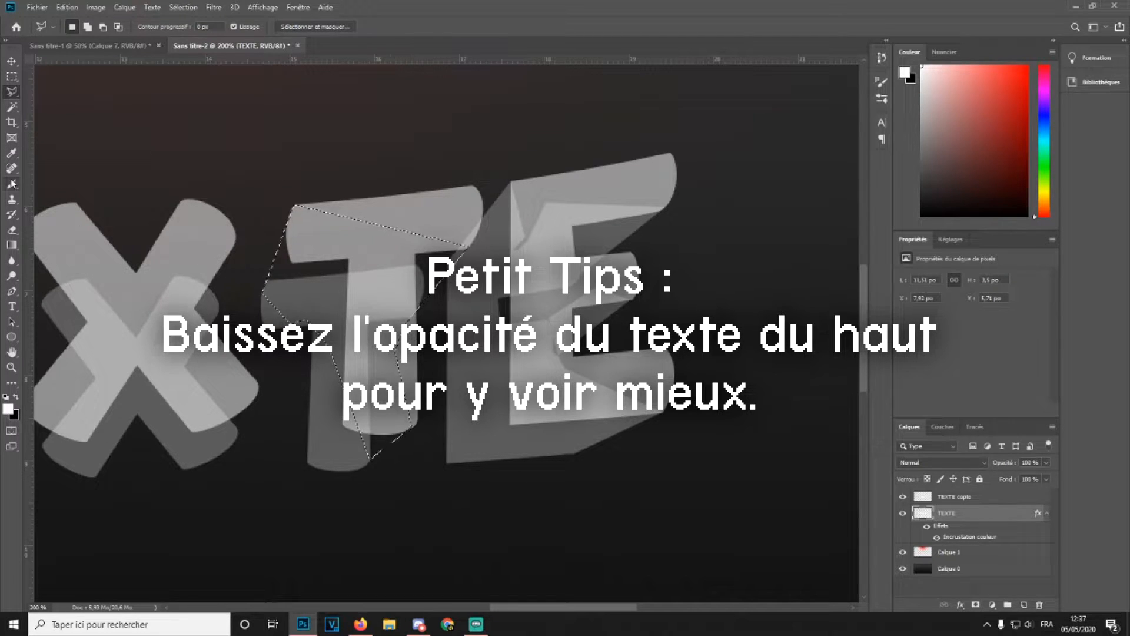
click(11, 184)
drag(347, 258, 382, 364)
click(12, 77)
click(153, 141)
Select the small gap at the T's base, paint it white, and deselect
drag(530, 607, 499, 606)
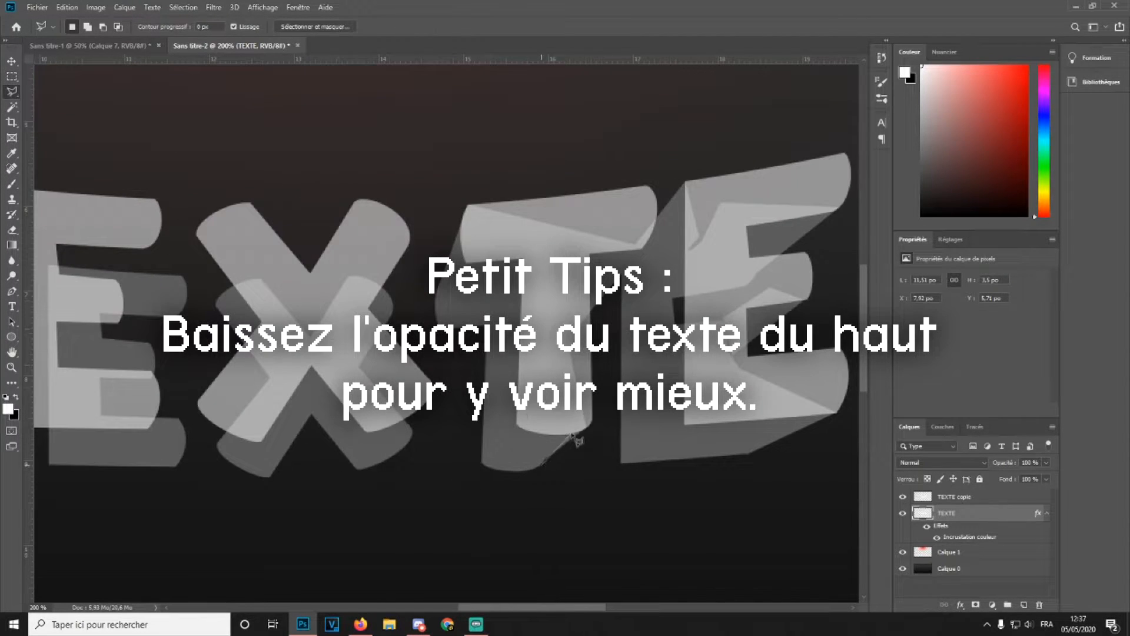
key(l)
click(412, 434)
click(376, 422)
click(413, 434)
click(12, 185)
drag(400, 388, 415, 433)
click(12, 76)
click(285, 153)
Select a side face on the X's upper right arm with the Polygonal Lasso and paint it white
click(12, 92)
click(393, 310)
click(357, 201)
click(393, 311)
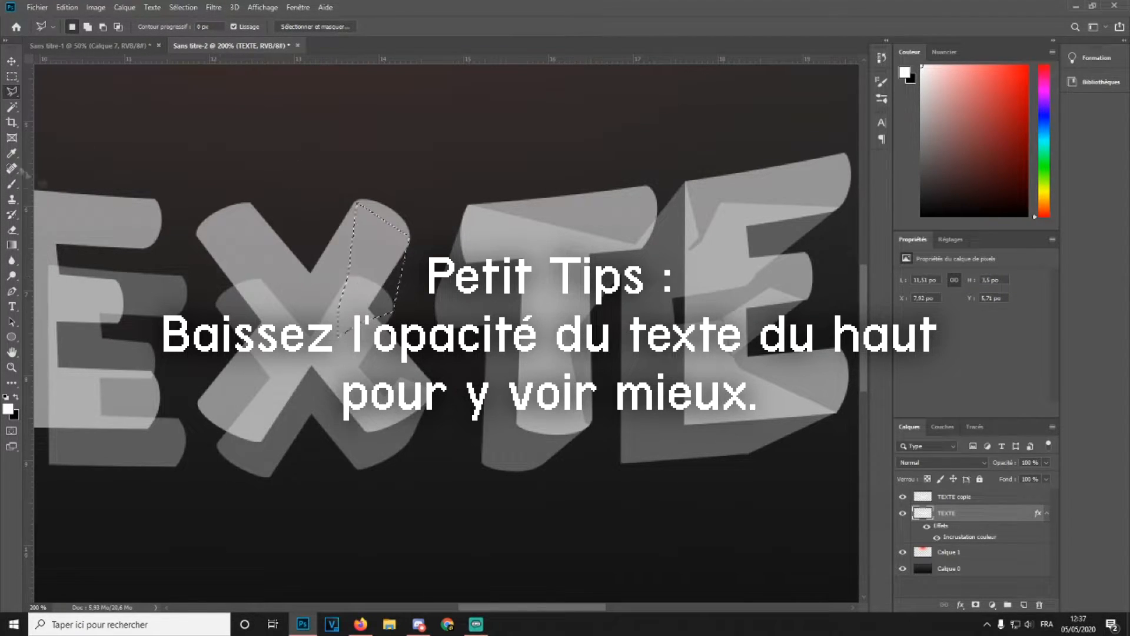
click(12, 184)
drag(362, 224, 389, 294)
Select the side face on the X's upper left arm, paint it white, and deselect
click(11, 92)
click(197, 235)
click(216, 304)
click(284, 322)
click(197, 236)
click(12, 184)
drag(223, 247, 271, 306)
click(12, 76)
click(184, 136)
Select a small side face at the X's lower left, paint it white, and deselect
click(12, 92)
click(218, 445)
click(199, 405)
click(217, 445)
click(12, 184)
drag(214, 406, 256, 432)
click(12, 76)
click(184, 136)
Select another side face at the foot of the X's lower left arm, paint it white, and deselect
click(12, 92)
click(228, 455)
click(201, 407)
click(250, 407)
click(228, 455)
click(12, 185)
drag(215, 420, 250, 441)
click(12, 77)
click(184, 136)
Select a larger side face along the letters' lower edge, paint it white, and deselect
drag(499, 608, 452, 608)
click(12, 91)
click(311, 464)
click(259, 426)
click(416, 372)
click(444, 422)
click(444, 453)
click(325, 448)
click(311, 464)
click(11, 185)
drag(280, 432, 412, 444)
click(12, 77)
drag(402, 497, 295, 469)
click(303, 477)
Select a narrow vertical side face with the Polygonal Lasso, paint it white, and deselect
click(12, 92)
click(333, 465)
click(257, 460)
double_click(404, 500)
click(385, 320)
click(383, 283)
click(385, 321)
click(11, 185)
drag(368, 335, 398, 312)
click(11, 77)
click(438, 239)
Select a side face along a letter's top edge and paint it white
click(12, 92)
click(289, 280)
click(299, 235)
click(343, 209)
click(423, 210)
click(11, 185)
drag(329, 253, 427, 253)
click(11, 77)
Outline a large side face on the leftmost letter with the Polygonal Lasso and paint it white
click(12, 92)
click(226, 187)
click(281, 262)
click(211, 308)
click(174, 451)
click(99, 417)
click(131, 291)
click(41, 219)
click(141, 187)
click(226, 187)
click(11, 185)
mouse_move(117, 212)
mouse_down()
mouse_move(177, 354)
mouse_move(65, 236)
mouse_up()
click(12, 77)
Outline the side face at the first letter's base with the Polygonal Lasso, then deselect
click(12, 92)
click(98, 416)
click(182, 455)
click(218, 431)
click(182, 385)
click(147, 378)
click(99, 416)
click(12, 76)
click(253, 99)
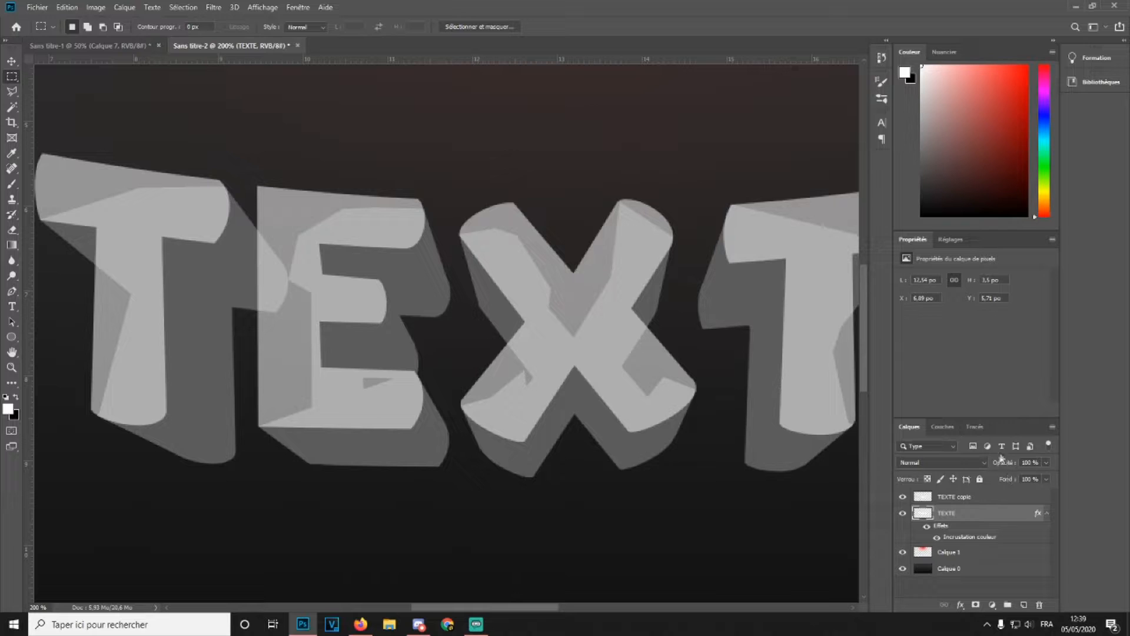
Set the TEXTE copie layer's opacity back to 100% and zoom out to view the whole text
click(967, 498)
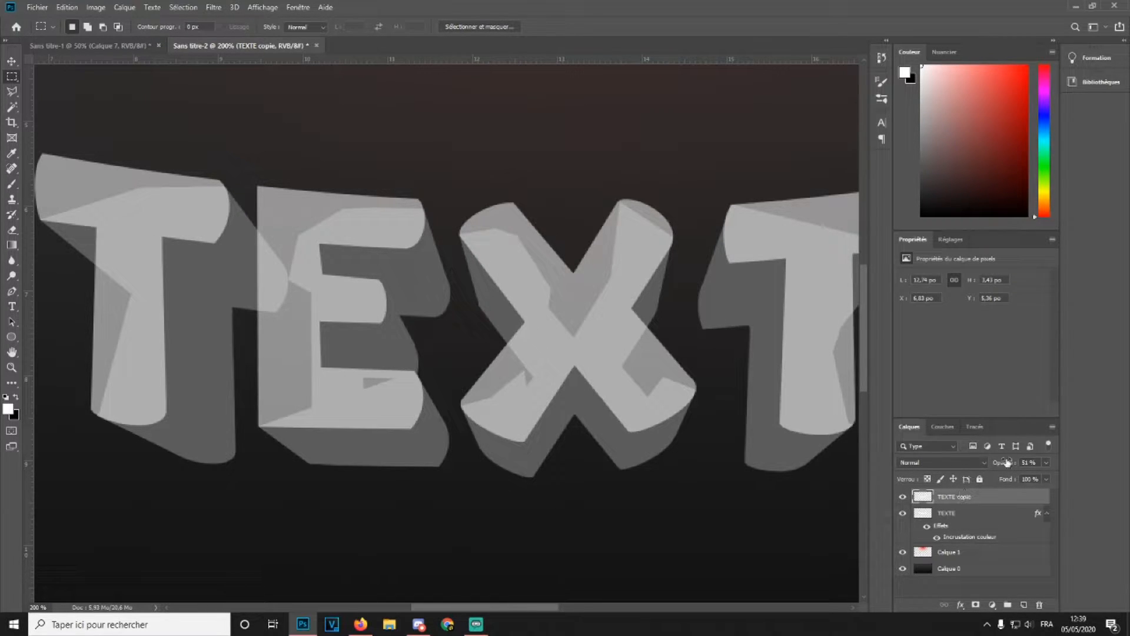
key(Return)
scroll(463, 321, down, 2)
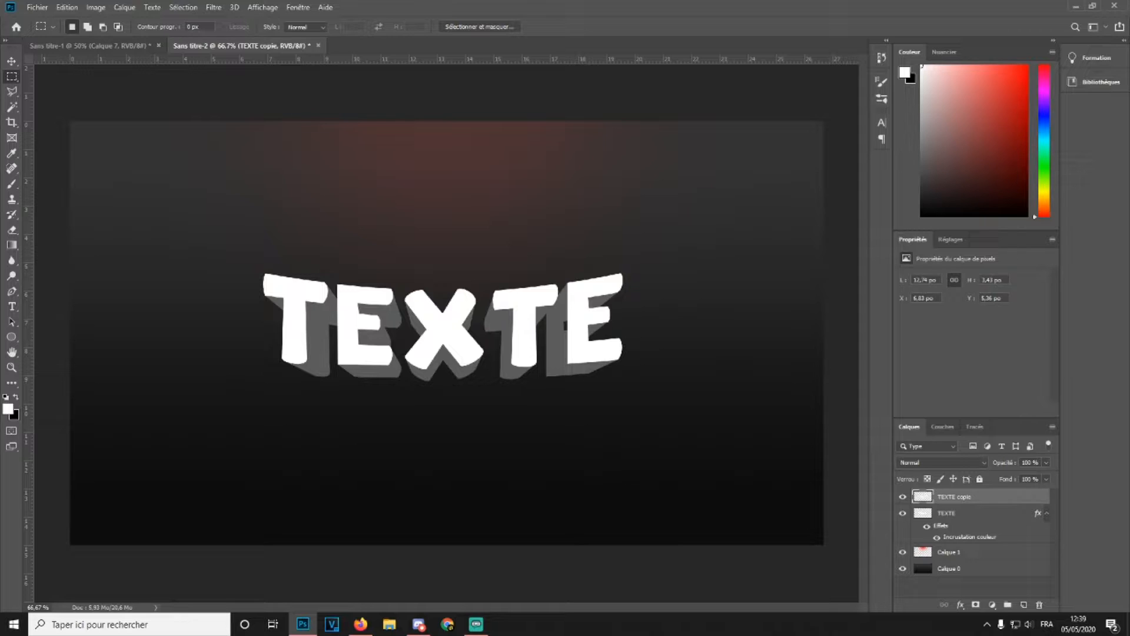
Put the TEXTE layer into a new layer group and collapse the group
click(975, 513)
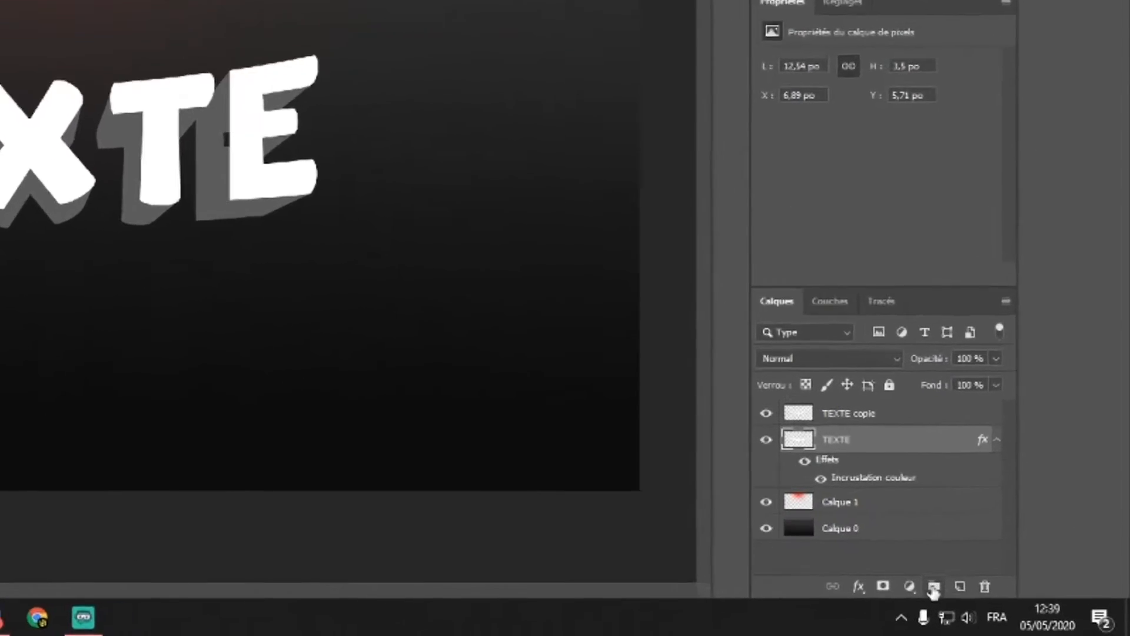
click(1008, 605)
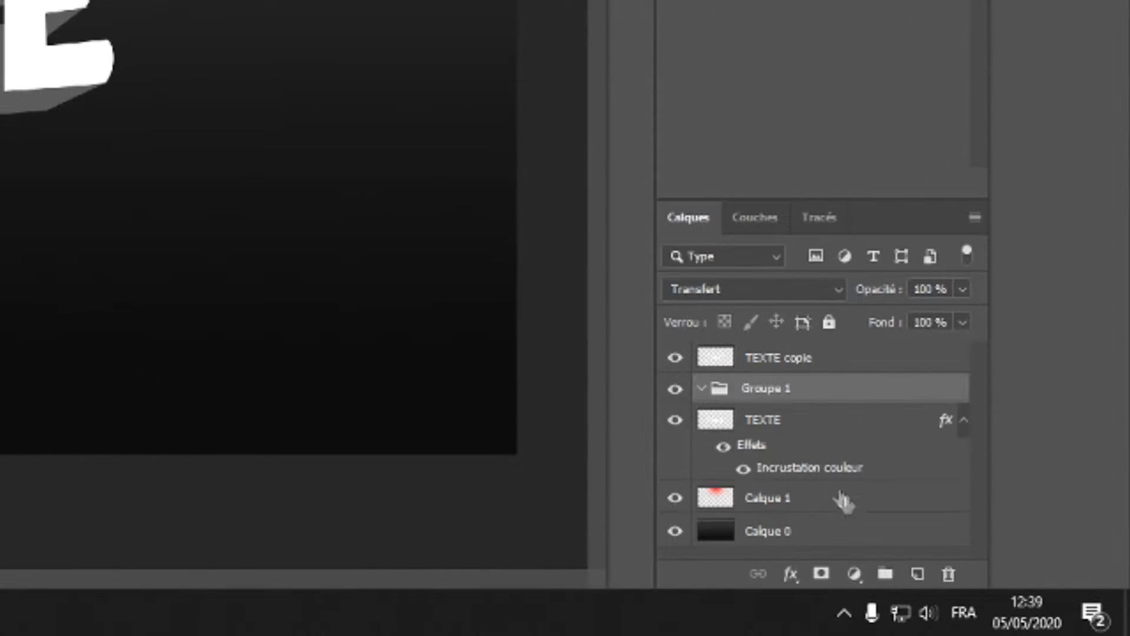
drag(790, 423, 786, 391)
click(702, 389)
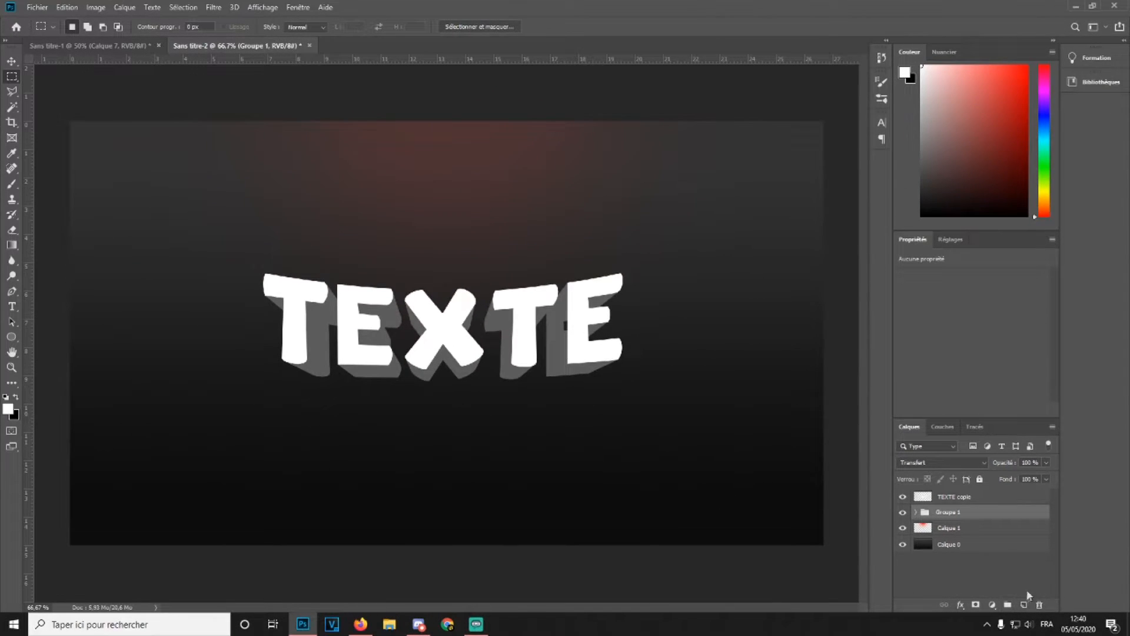
Add a new empty layer above the group and make it a clipping mask of the group
click(917, 574)
right_click(987, 513)
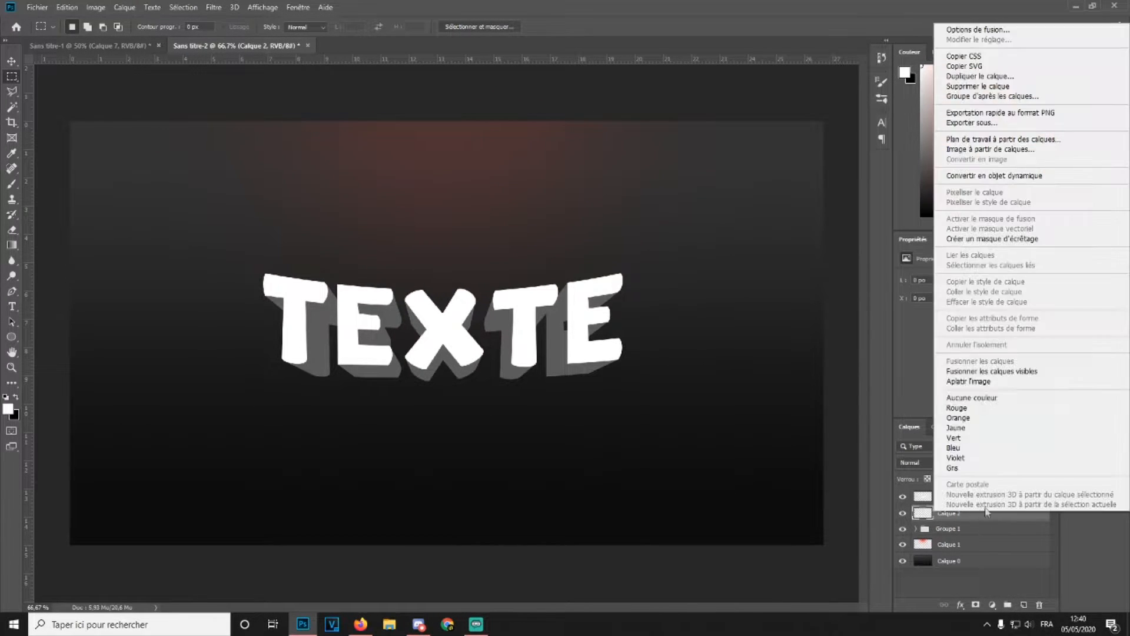
click(968, 238)
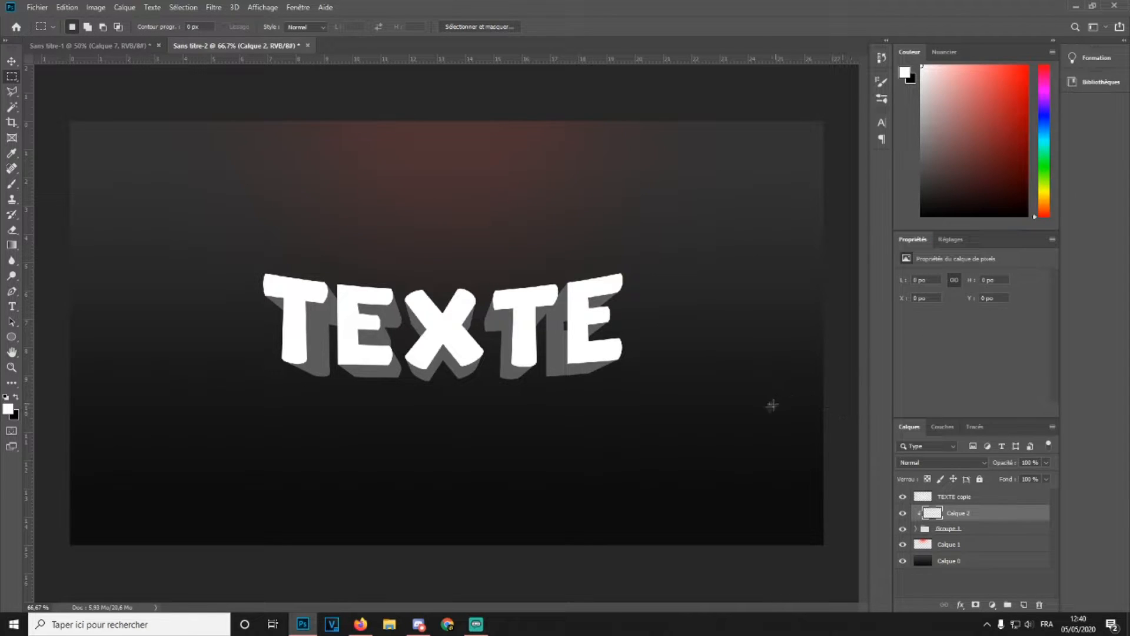
Try painting white on the new layer while releasing and re-applying its clipping mask
click(11, 183)
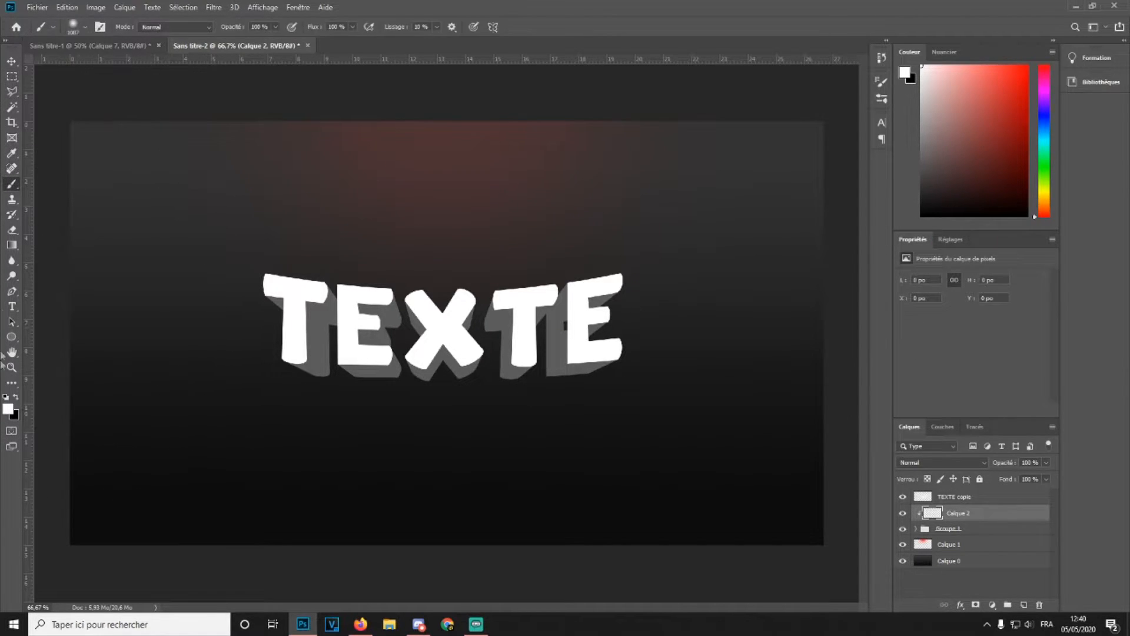
right_click(997, 521)
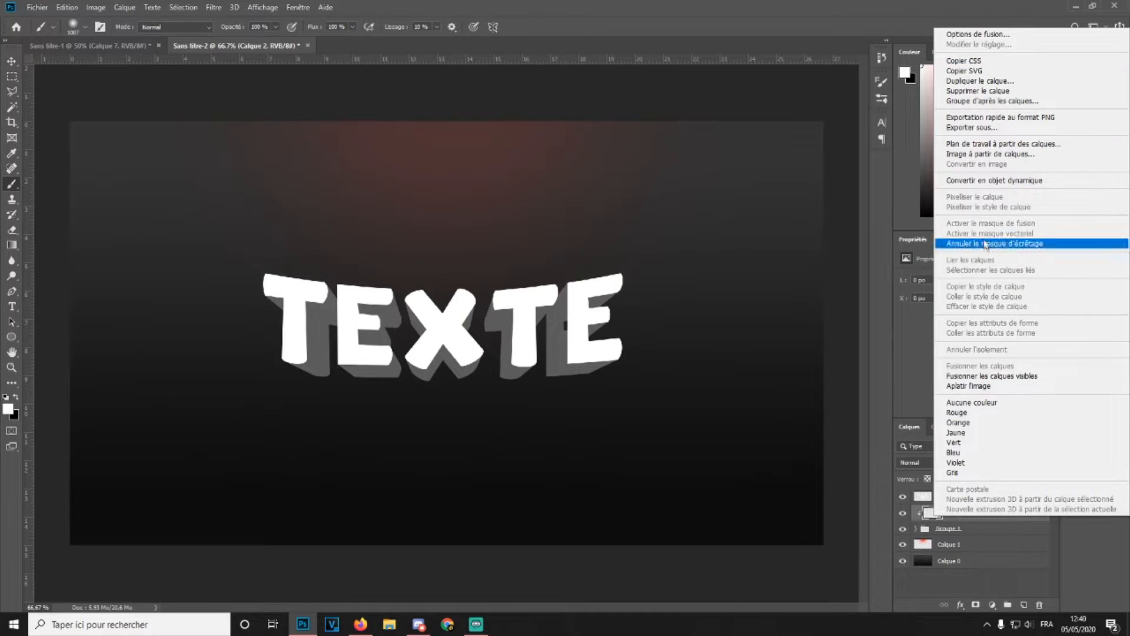
click(977, 243)
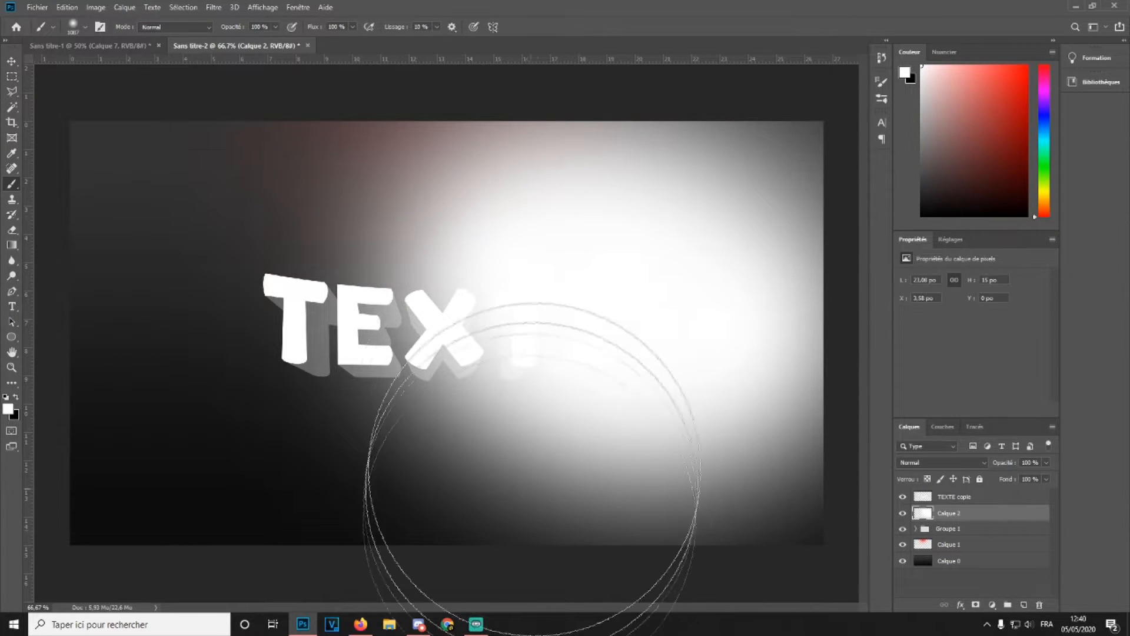
right_click(997, 515)
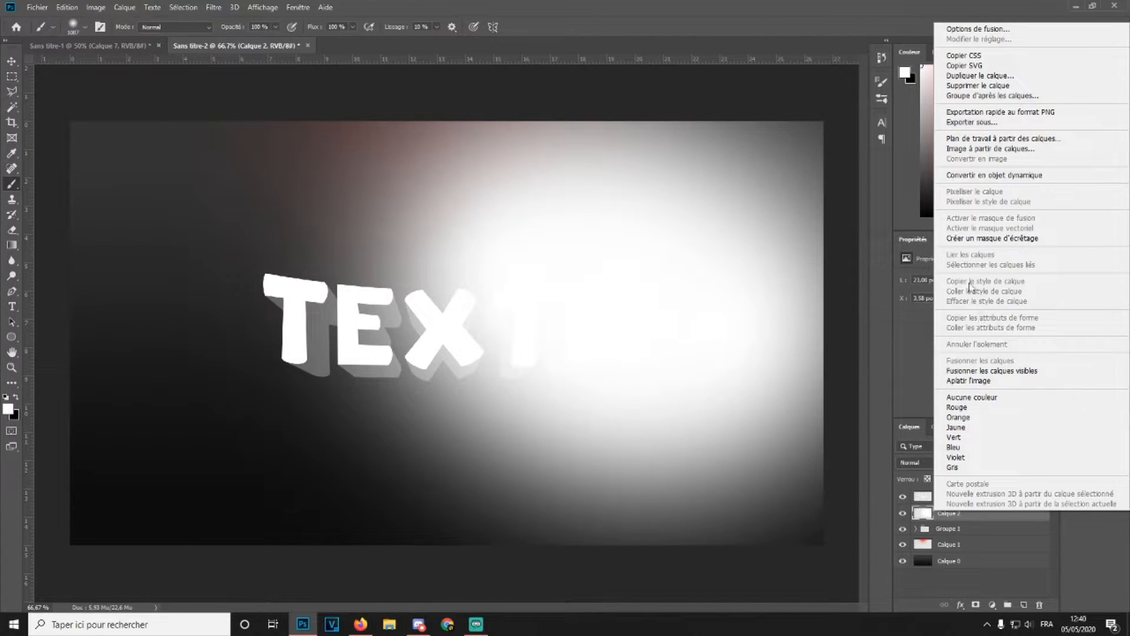
click(957, 238)
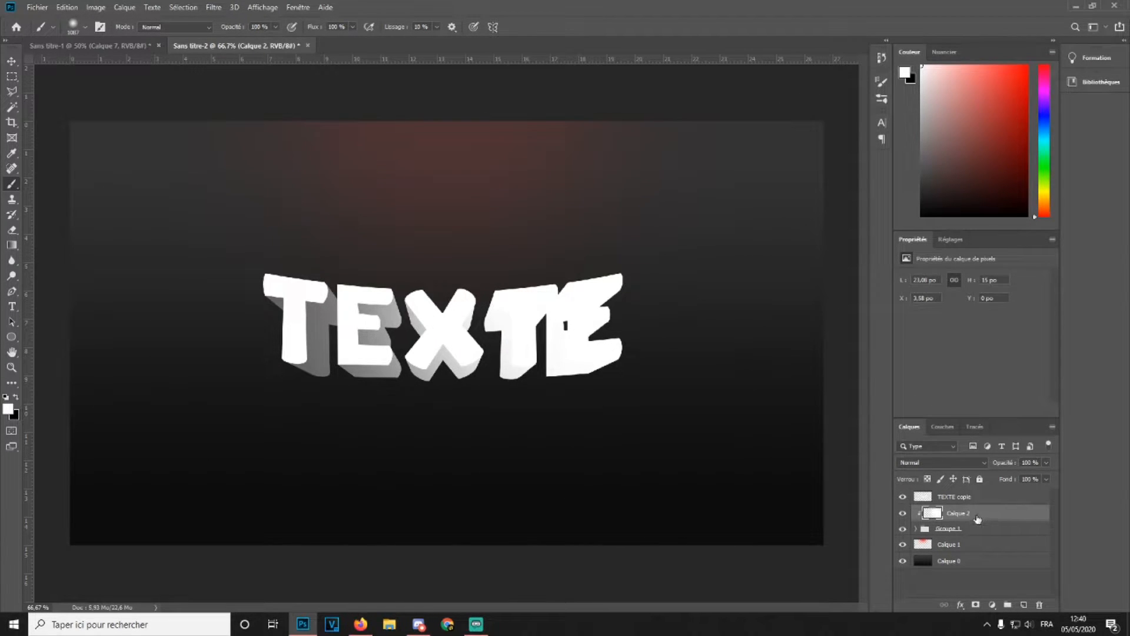
alt+click(916, 504)
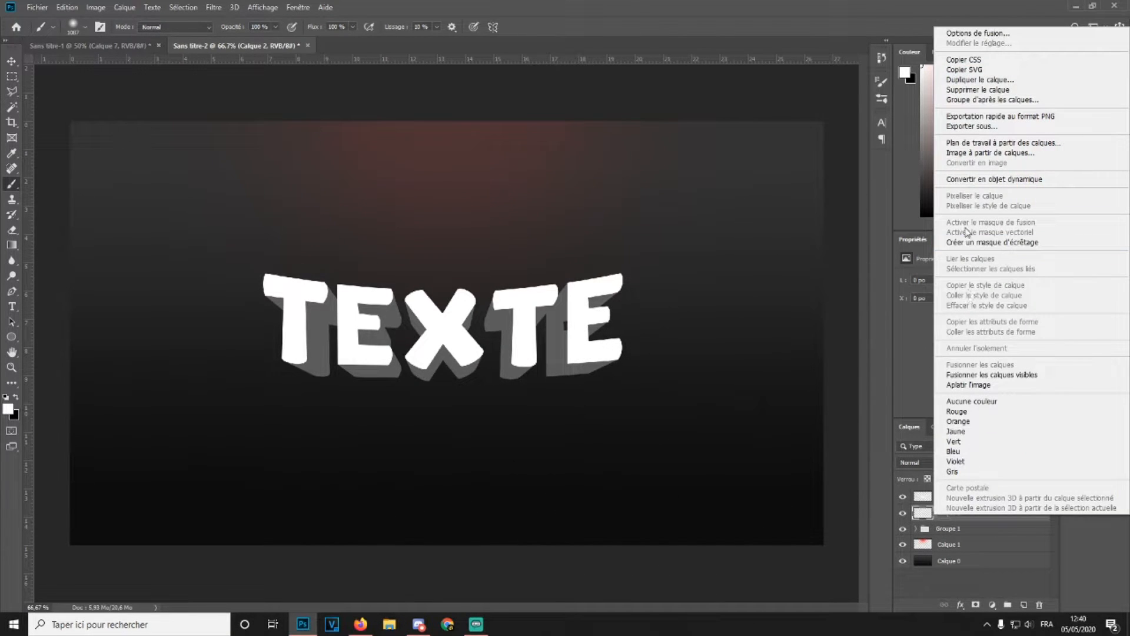
click(949, 242)
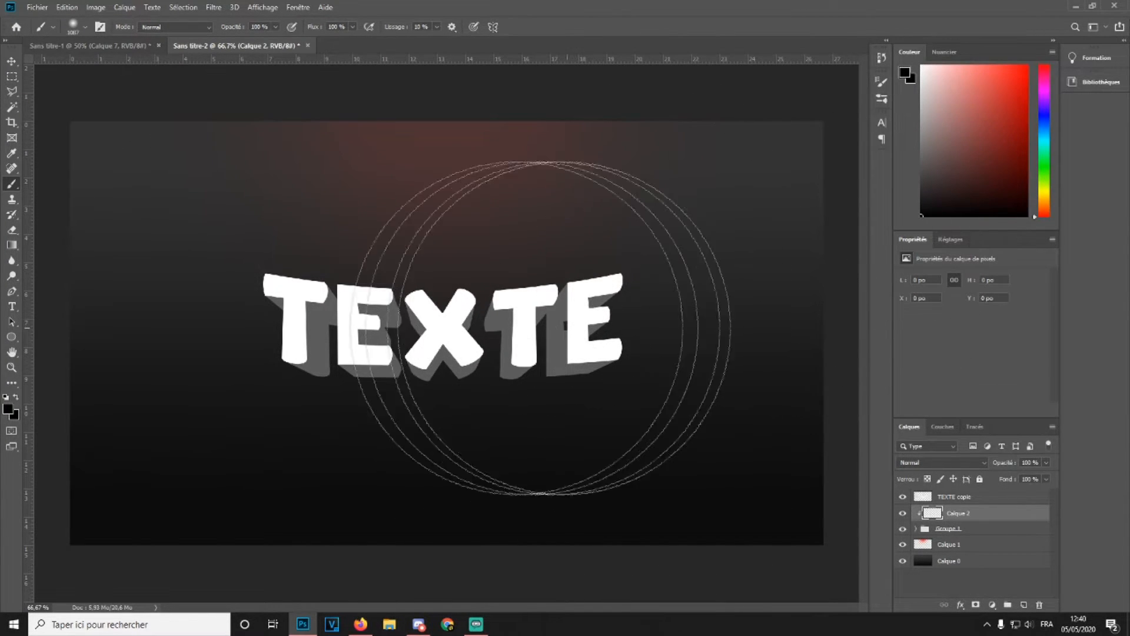
Try to outline a side face inside the final E with the Polygonal Lasso
key(ctrl+plus)
key(ctrl+plus)
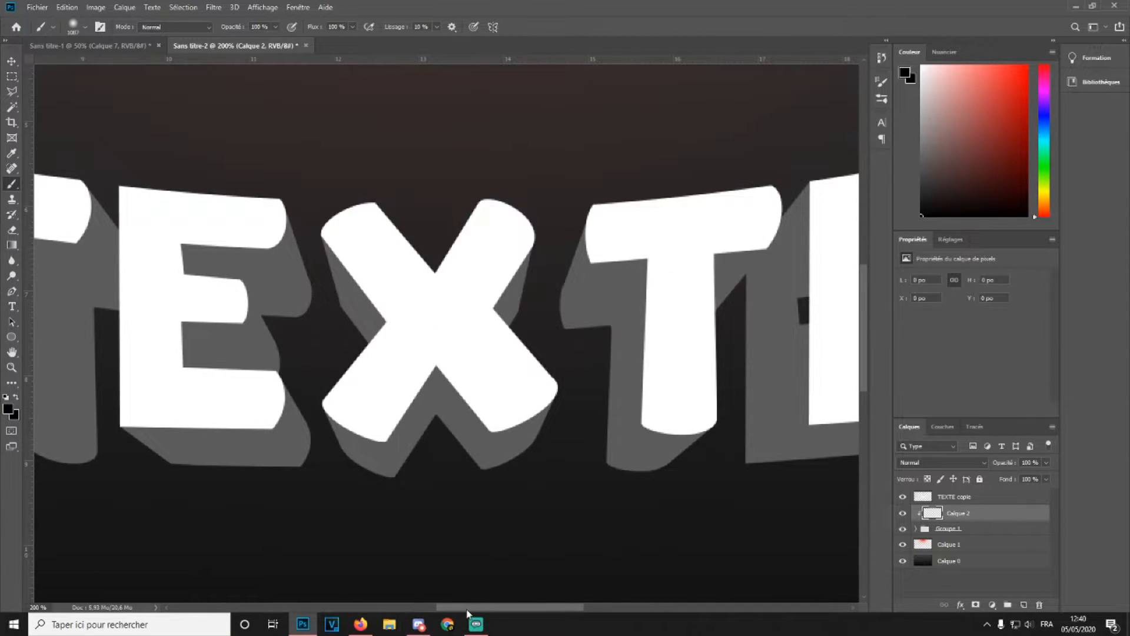
drag(467, 610, 534, 603)
click(12, 91)
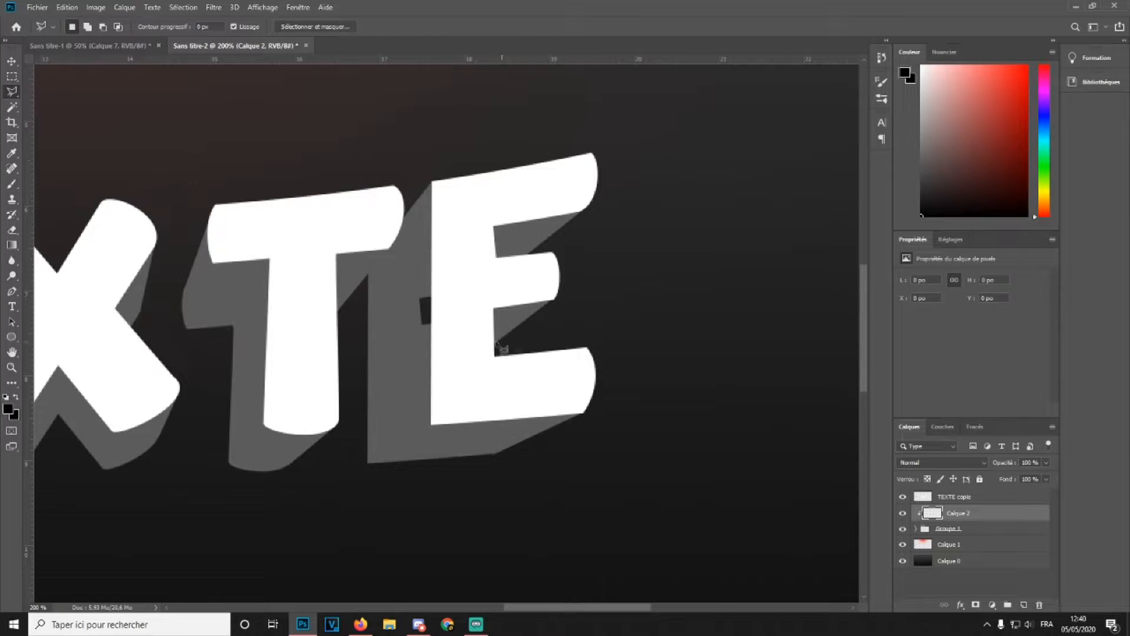
click(489, 371)
click(489, 285)
click(445, 283)
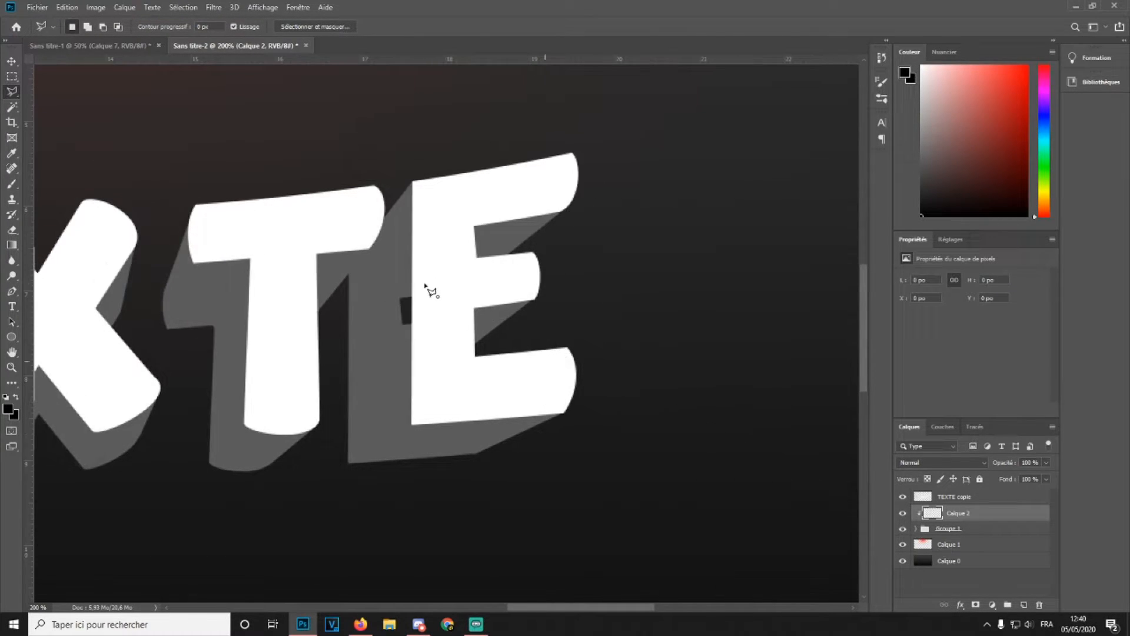
double_click(347, 303)
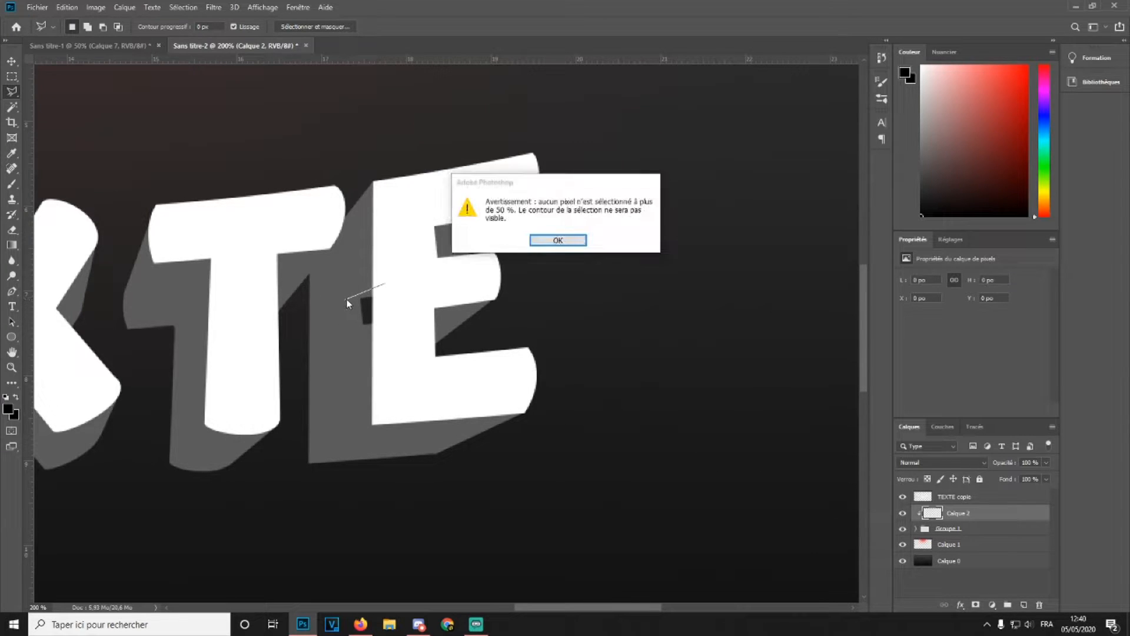
click(545, 240)
Select the TEXTE layer in the group, fill the side face between the T and E white, and deselect
click(926, 529)
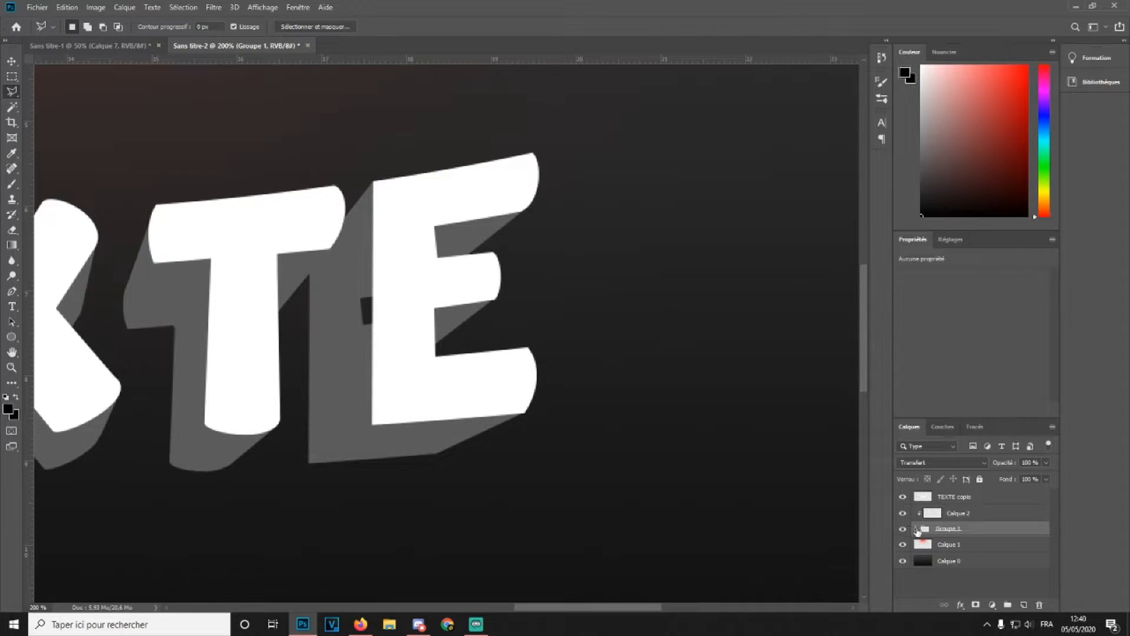
click(916, 530)
click(934, 555)
click(409, 306)
click(346, 361)
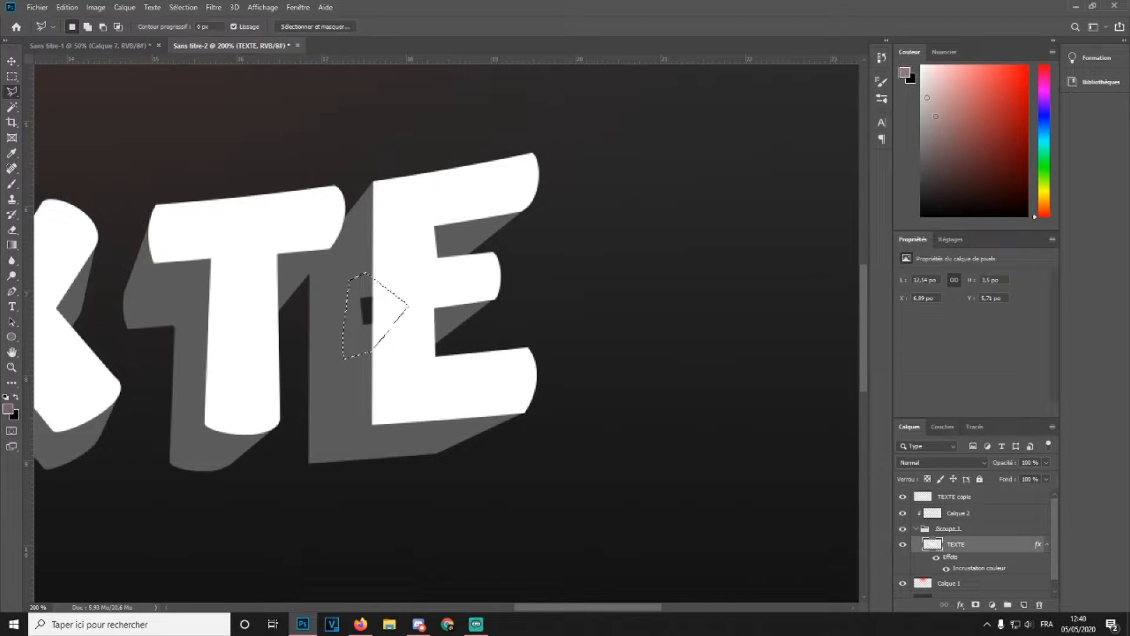
key(alt+BackSpace)
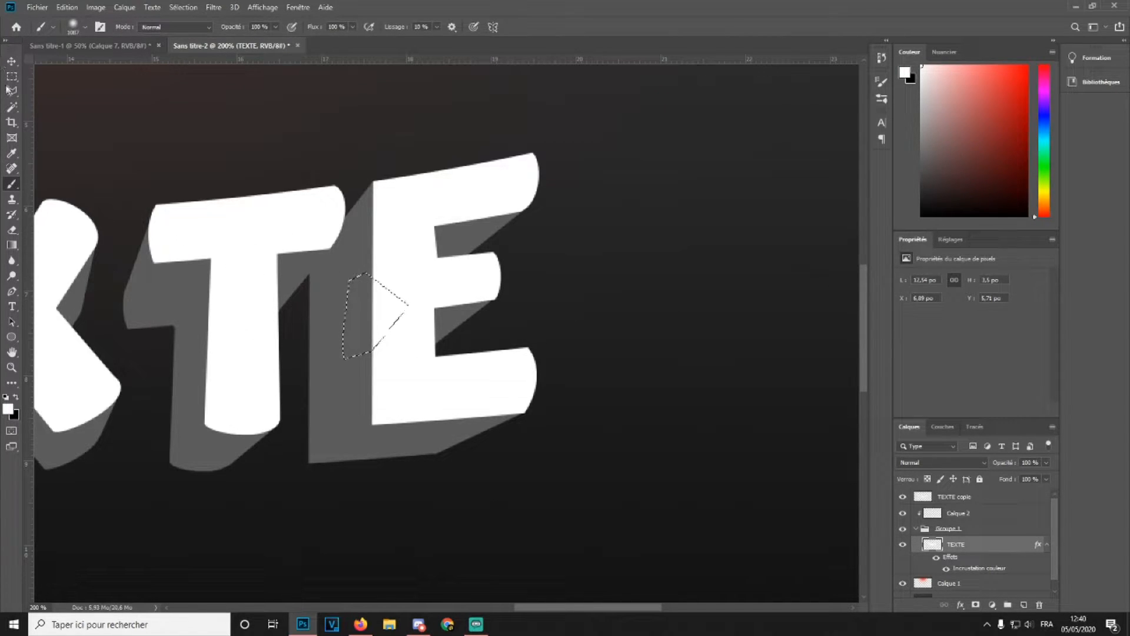
key(ctrl+d)
Try to select the side face under the E's middle arm, then deselect
click(496, 301)
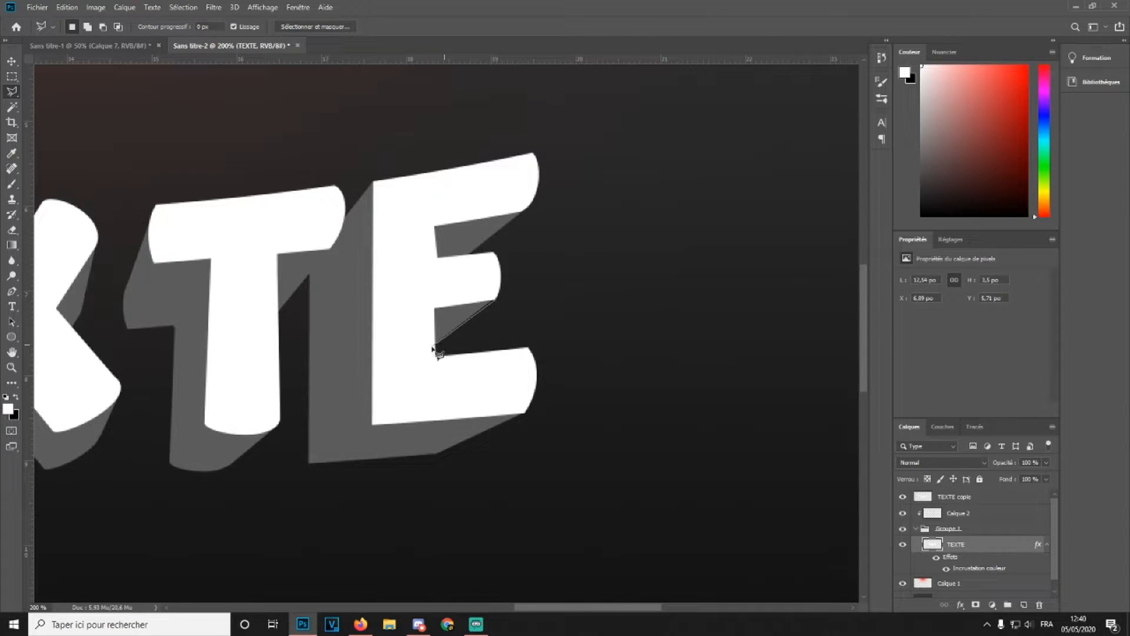
click(494, 299)
key(b)
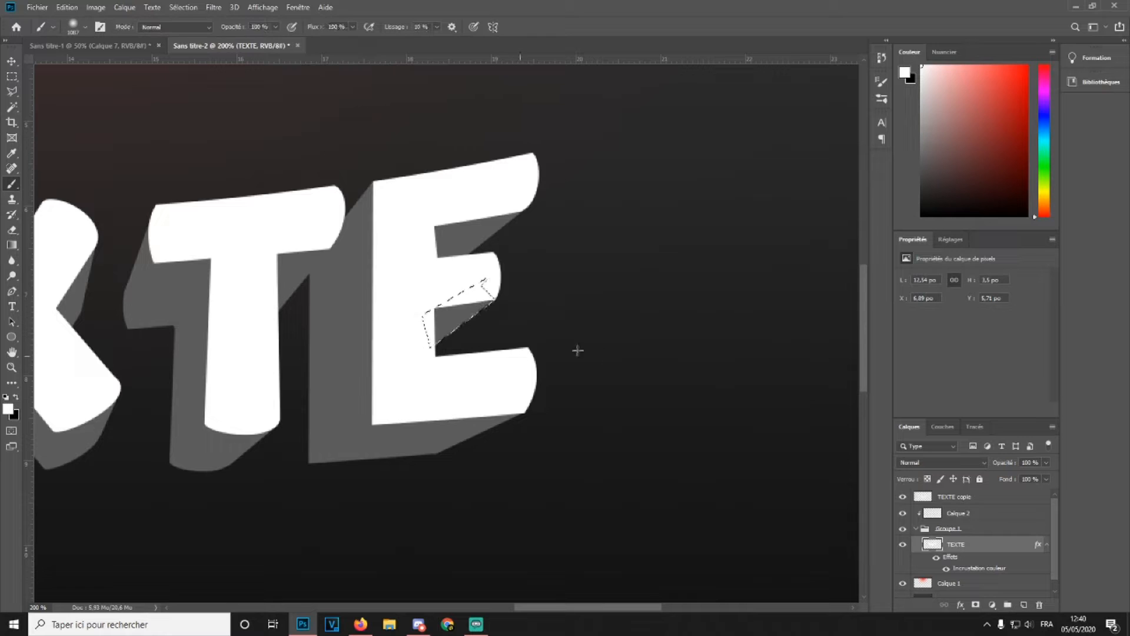
click(12, 77)
click(322, 139)
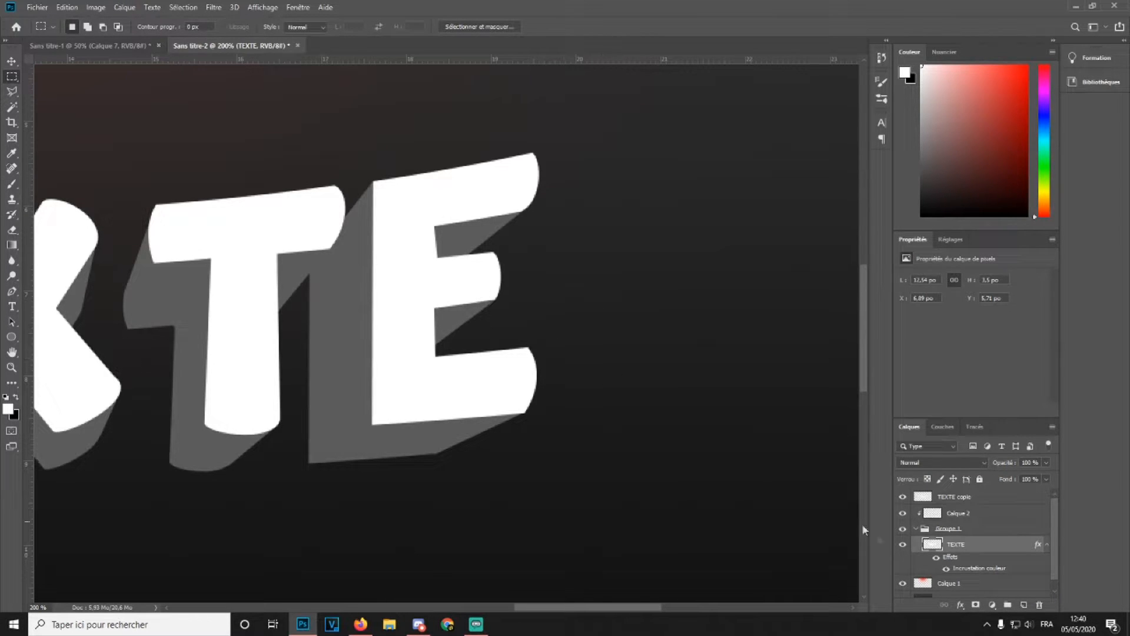
On the clipped new layer, select the E's middle side face and shade it with a large 0% hardness black brush
click(977, 514)
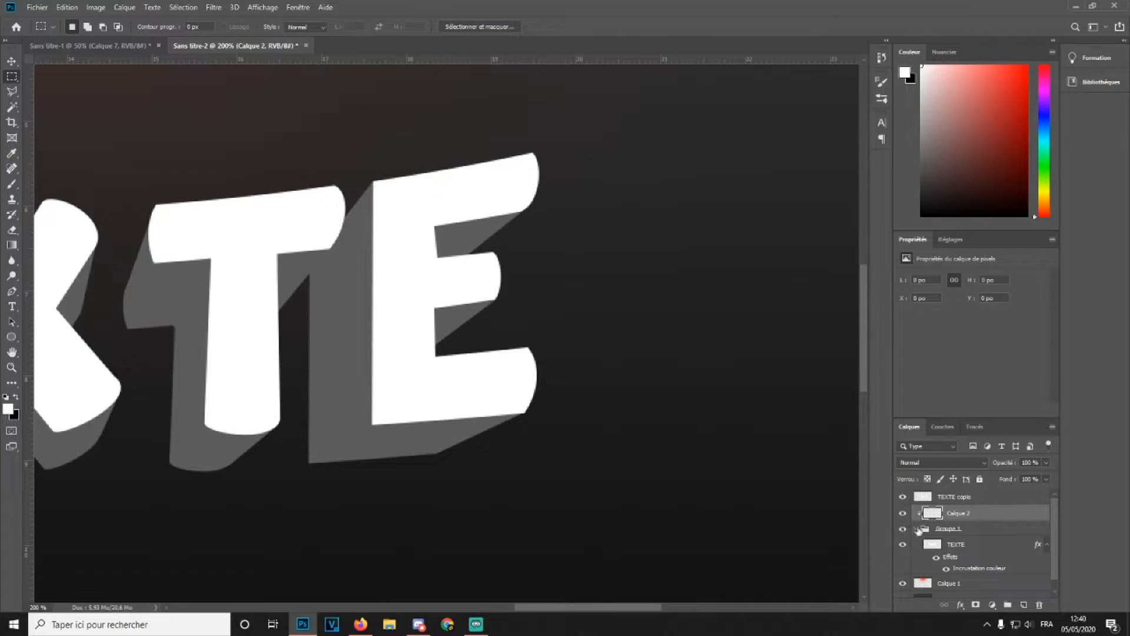
click(915, 527)
click(12, 91)
click(412, 357)
click(462, 362)
click(525, 305)
click(475, 271)
double_click(412, 292)
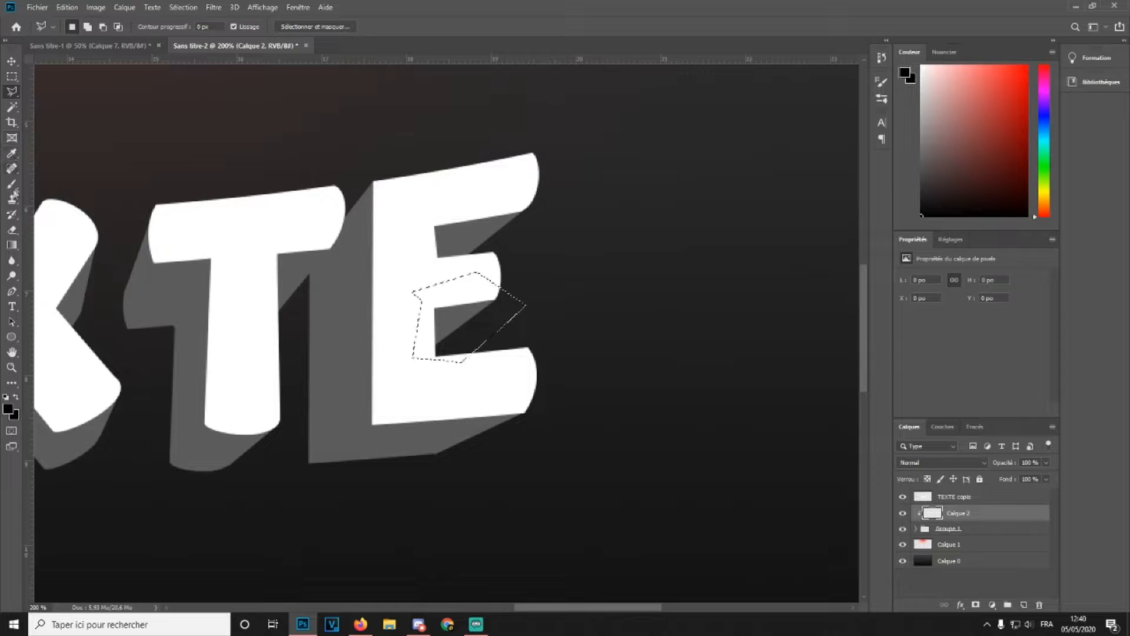
key(b)
click(73, 27)
drag(91, 65, 125, 65)
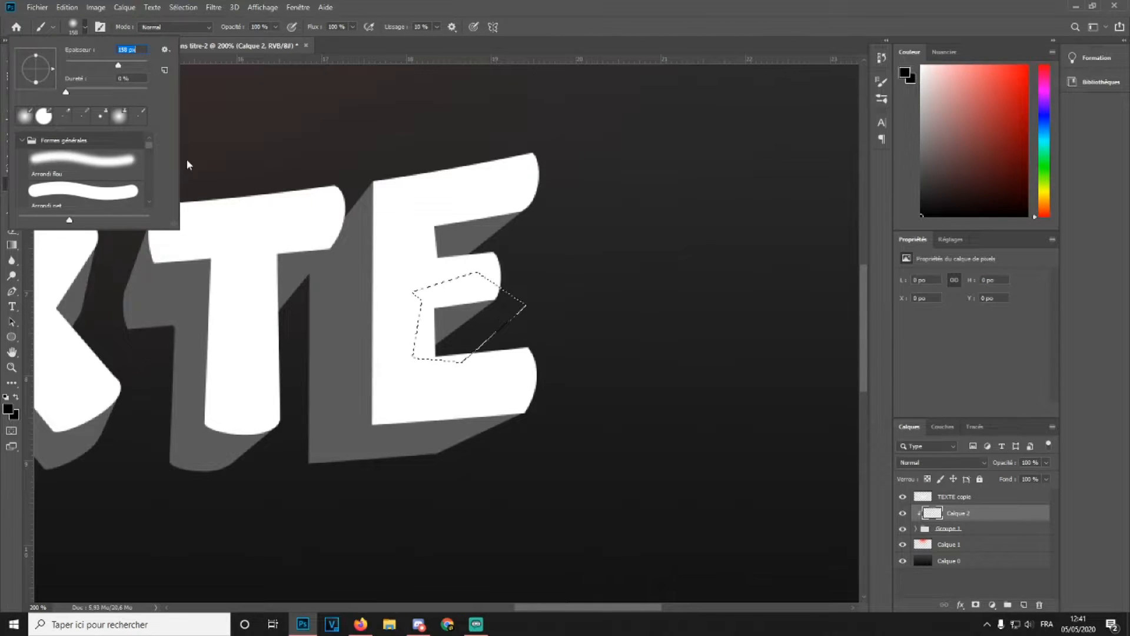
click(711, 42)
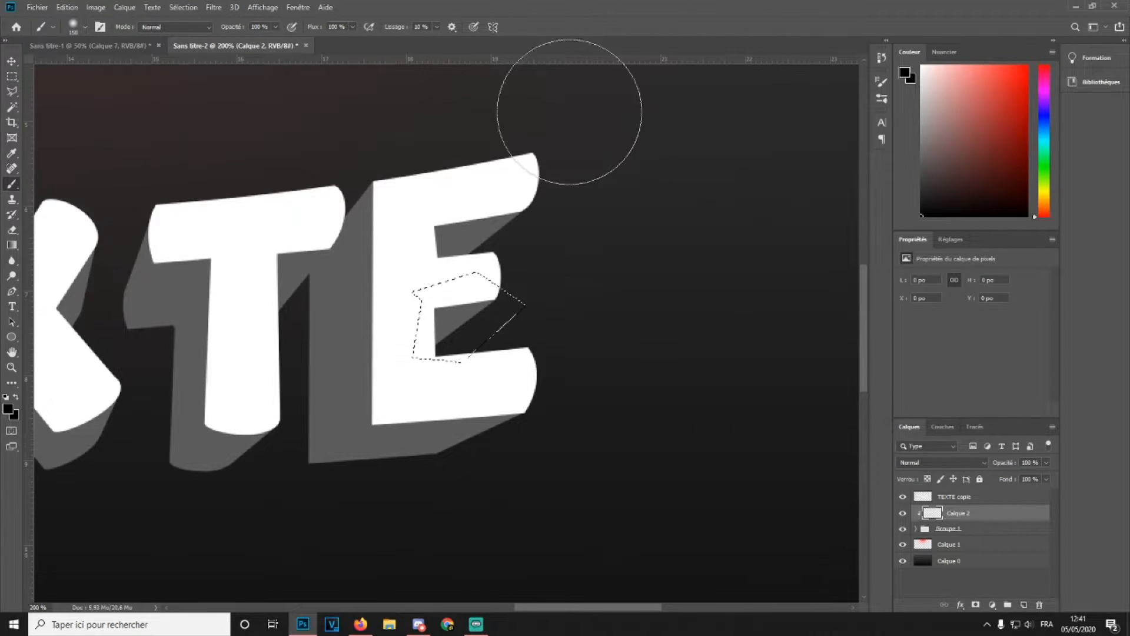
Shade the side face under the E's top arm inside a rectangular selection with the soft black brush, then deselect
click(12, 77)
drag(414, 207, 560, 266)
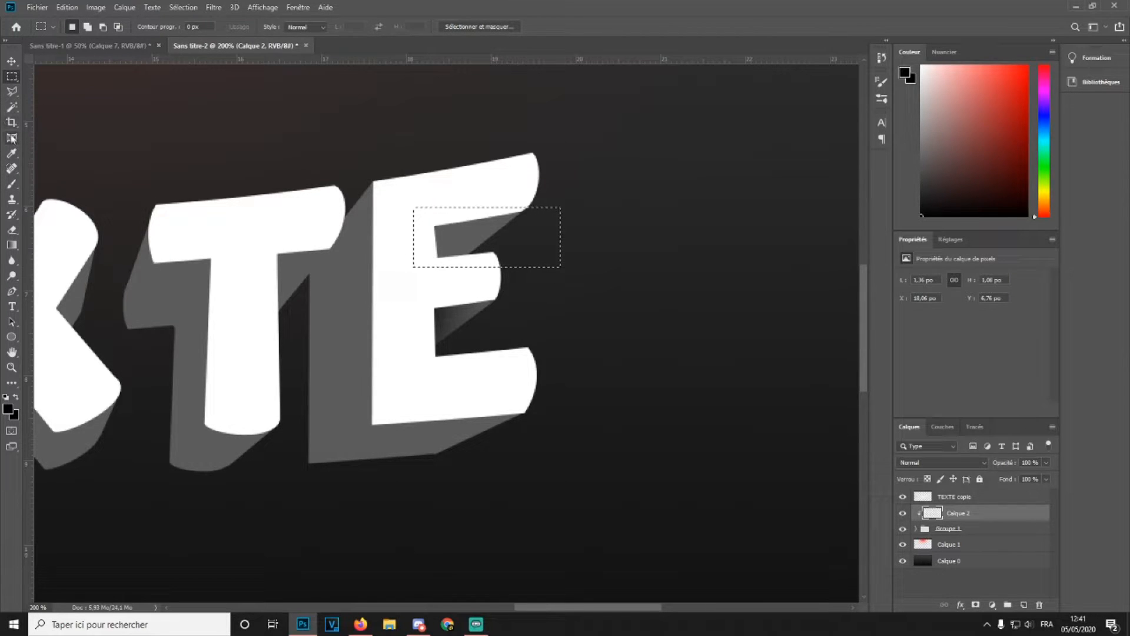
click(12, 183)
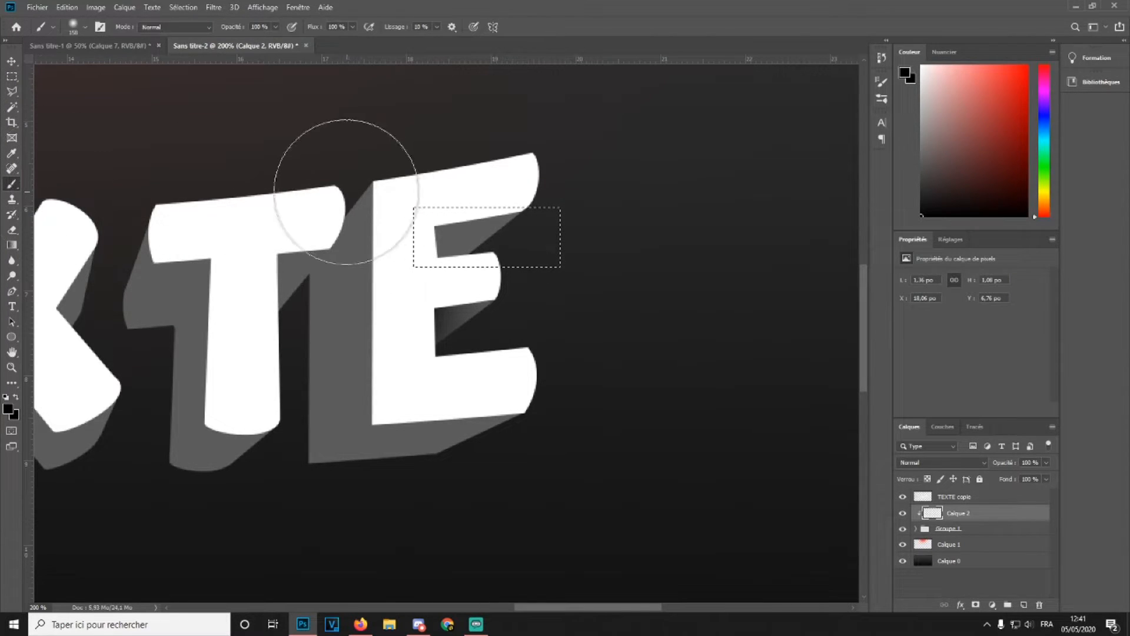
drag(370, 229, 388, 122)
click(10, 77)
click(233, 216)
Select the side face under the E's bottom arm with the polygonal lasso, shade it with the soft black brush, and deselect
click(9, 91)
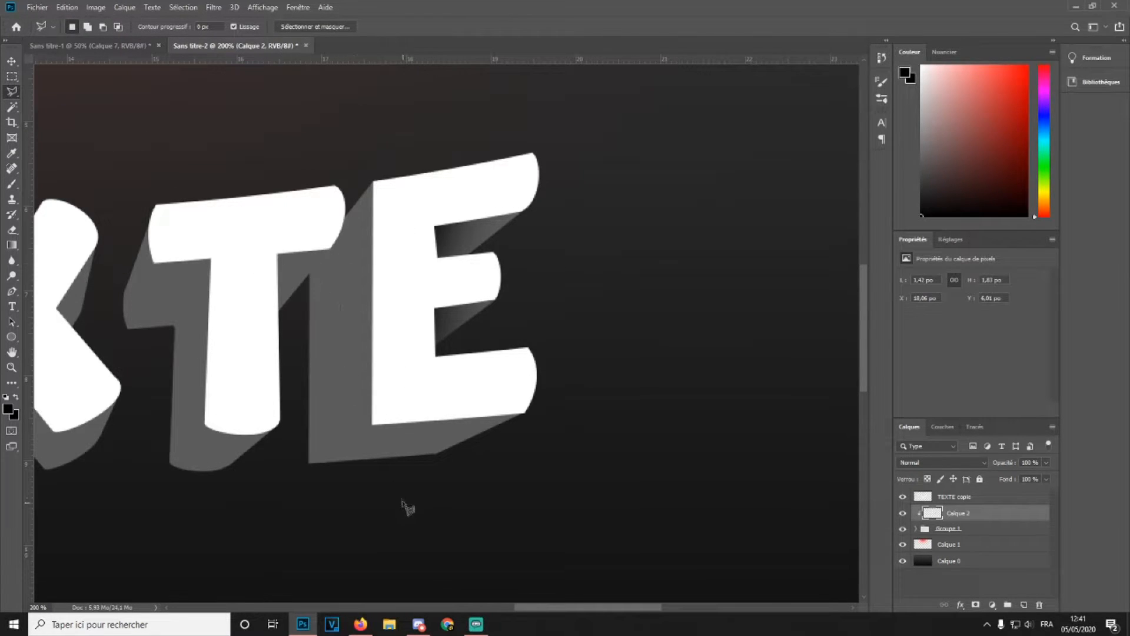
click(307, 463)
click(517, 488)
click(588, 442)
click(541, 396)
click(453, 387)
click(372, 423)
click(11, 184)
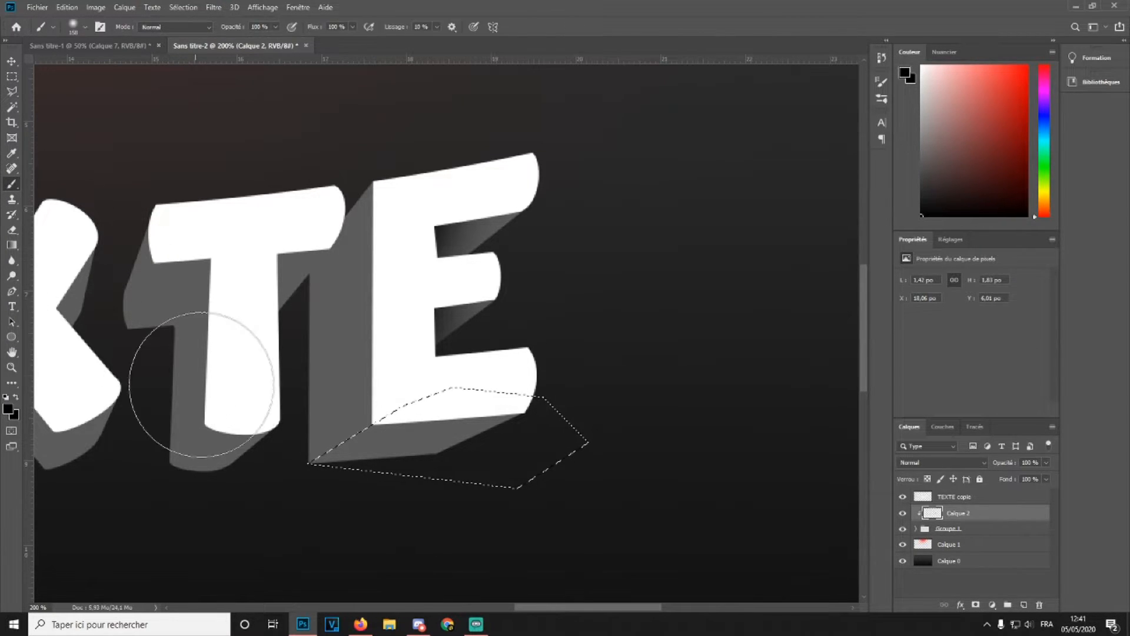
mouse_move(278, 374)
mouse_down()
mouse_move(479, 316)
mouse_move(519, 497)
mouse_move(352, 533)
mouse_up()
click(12, 76)
click(223, 185)
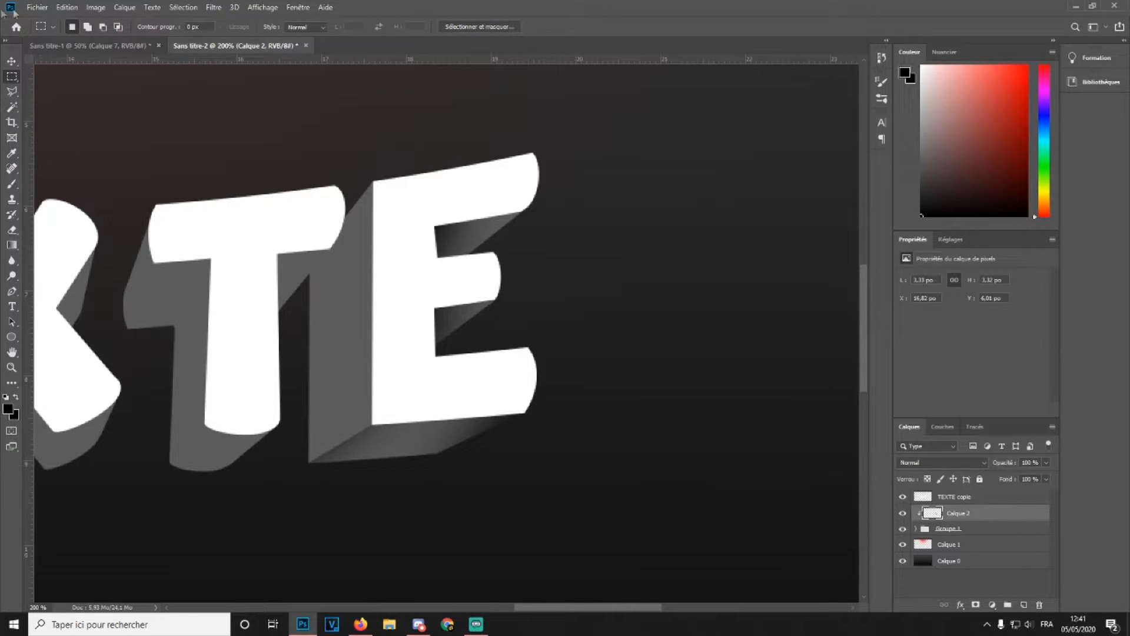
Outline the E's vertical side face between the T and E, shade it with the soft black brush, and deselect
click(11, 91)
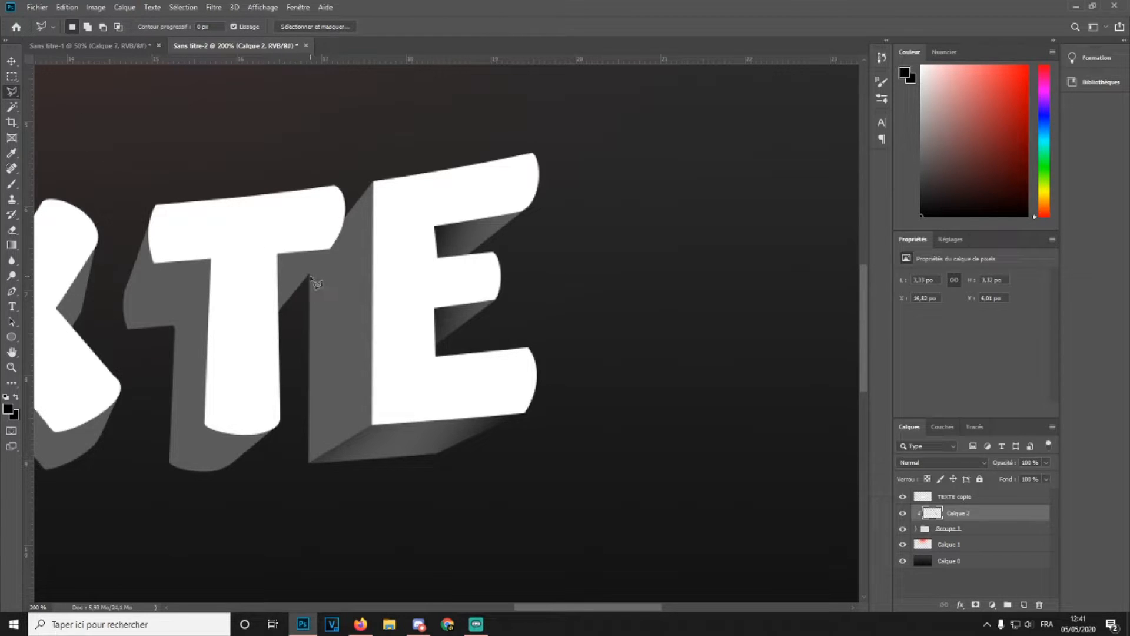
click(280, 313)
click(373, 183)
click(399, 255)
click(373, 330)
click(335, 341)
double_click(306, 356)
click(12, 184)
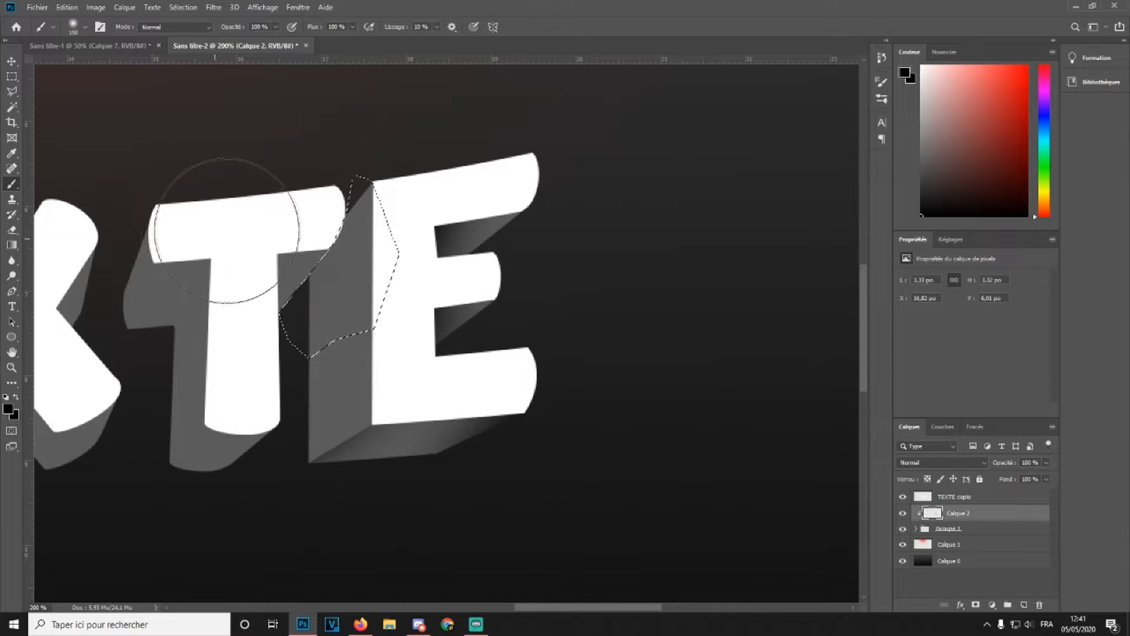
click(273, 189)
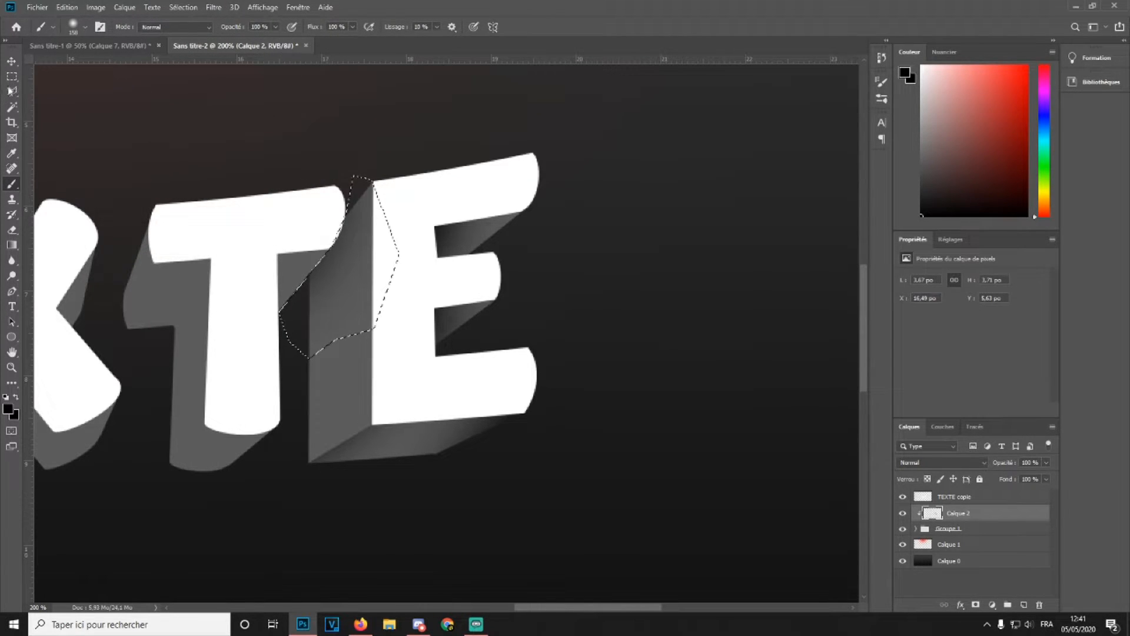
click(11, 76)
click(212, 99)
Select the side face under the T's right crossbar arm, shade it with the black brush, and deselect
click(12, 91)
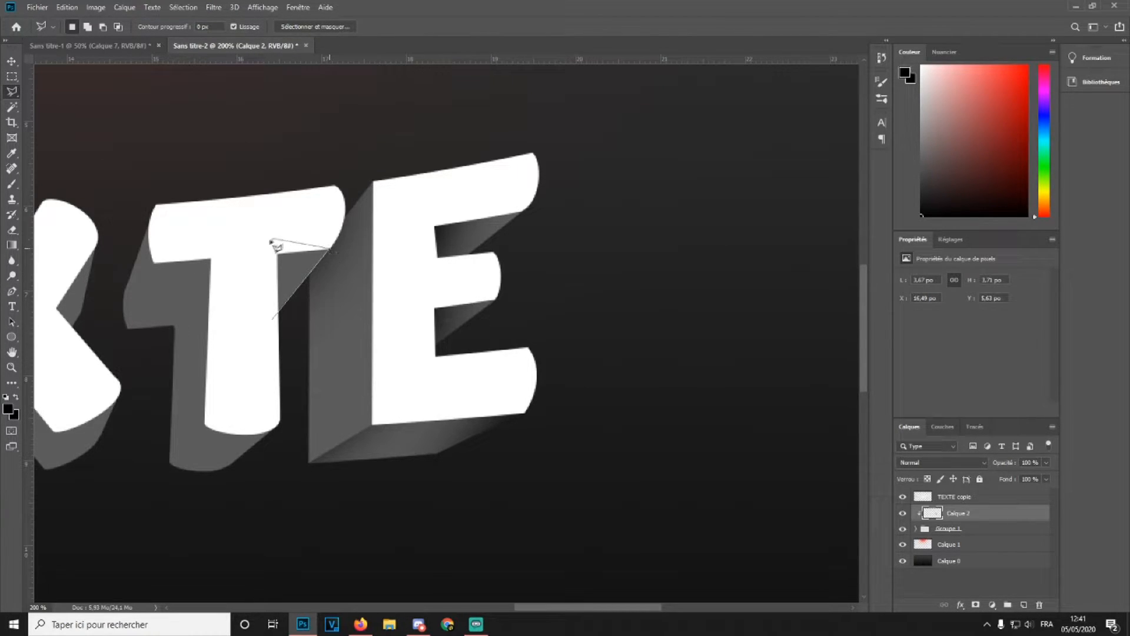
click(246, 264)
click(238, 302)
click(272, 318)
key(b)
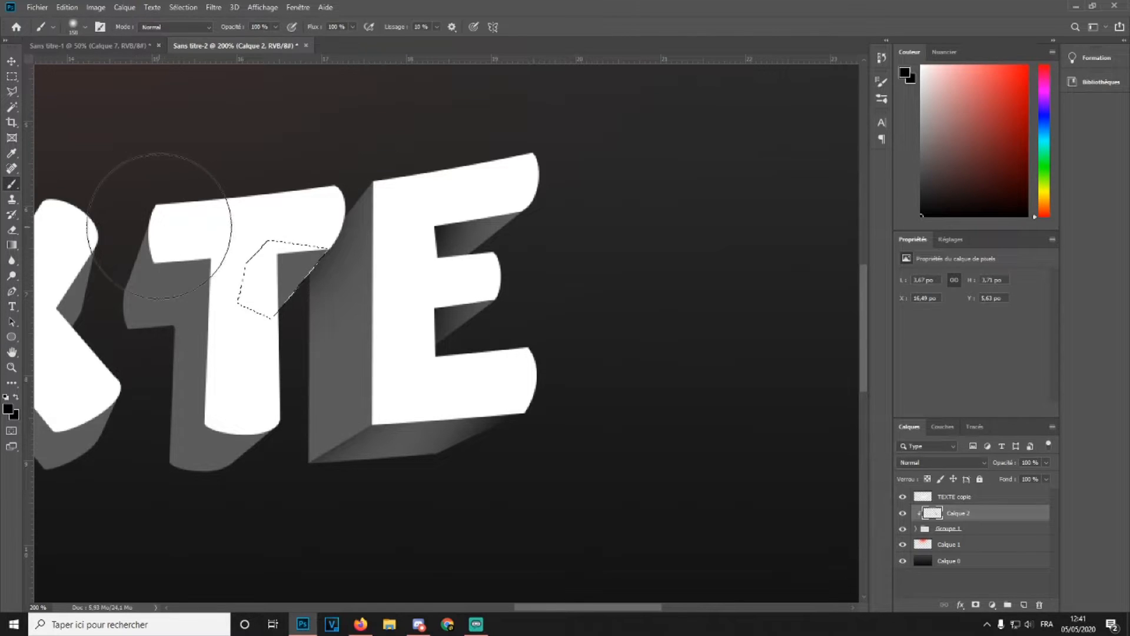
drag(167, 263, 174, 263)
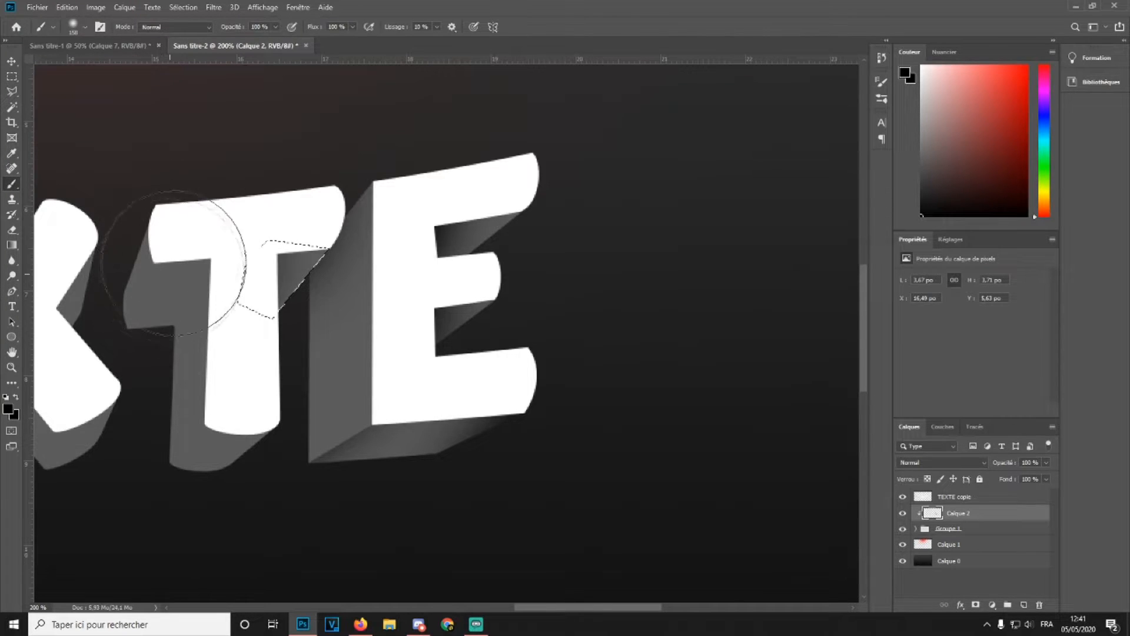
click(12, 76)
click(232, 139)
Select the side face along the T's stem, shade it with a black brush stroke, and deselect
drag(560, 612, 517, 586)
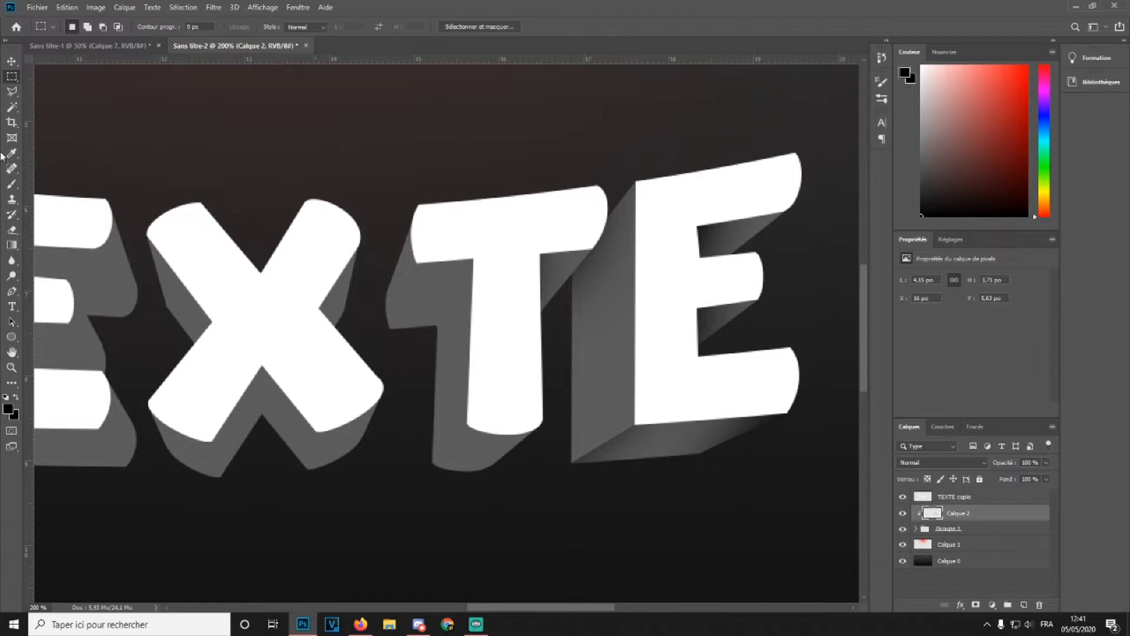
click(12, 91)
click(468, 421)
click(425, 466)
click(435, 324)
click(476, 254)
click(503, 318)
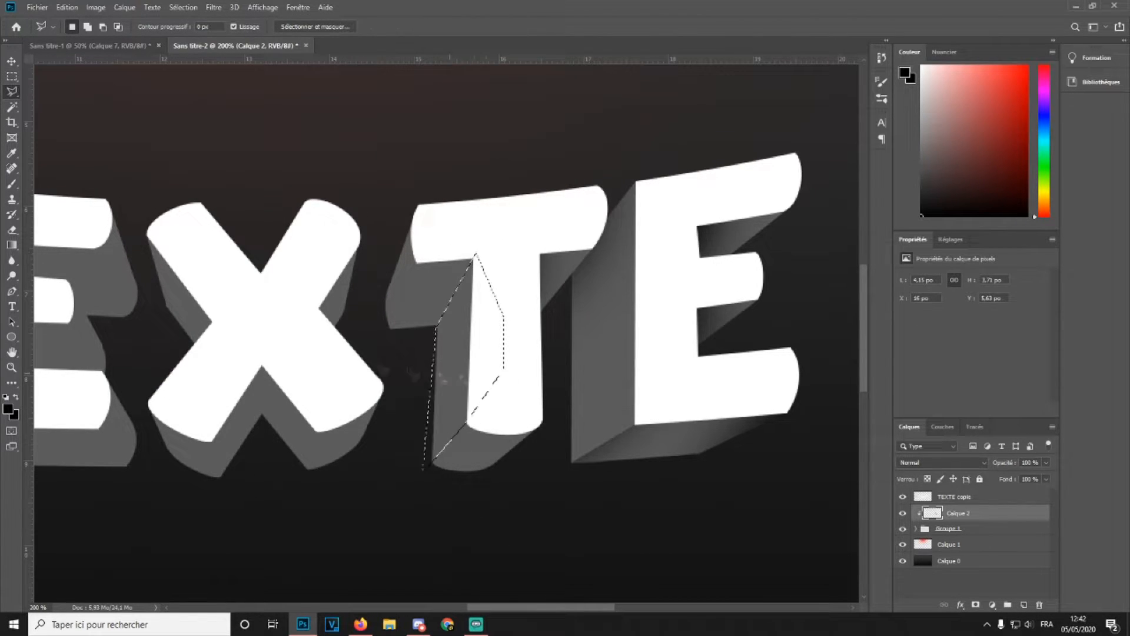
double_click(503, 368)
key(b)
drag(412, 242, 529, 525)
click(12, 77)
click(249, 148)
Select the side face under the T's left crossbar arm, shade it with the black brush, and deselect
click(11, 92)
click(416, 262)
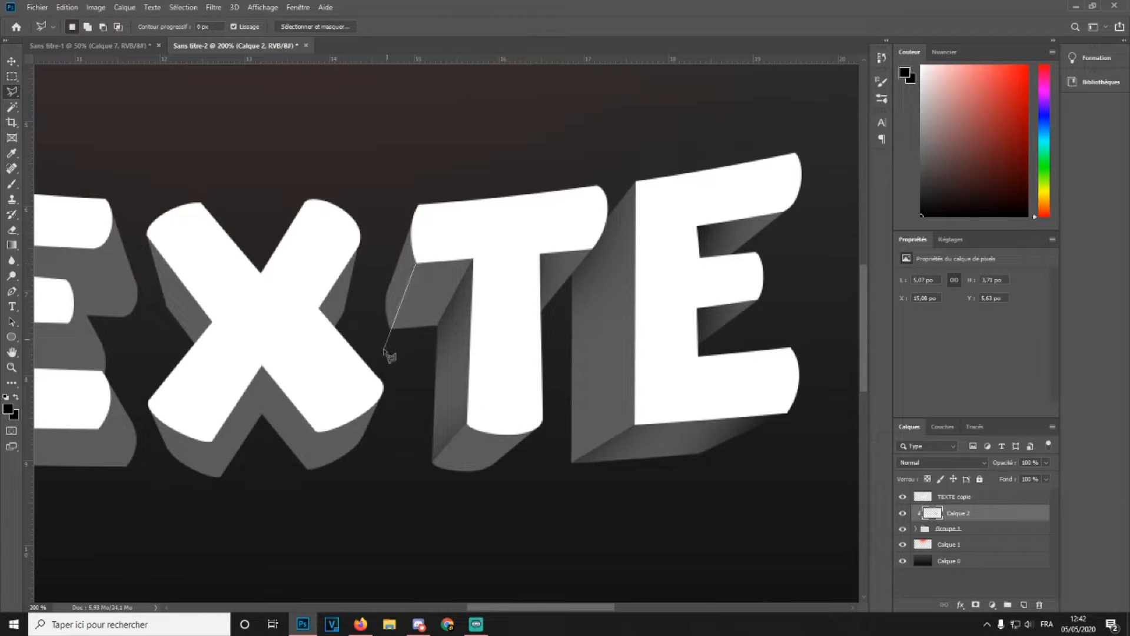
click(382, 347)
click(380, 272)
click(425, 190)
double_click(435, 243)
click(12, 184)
drag(306, 328, 347, 344)
click(12, 77)
click(248, 329)
Try to outline the side faces in the middle of the X with the polygonal lasso
drag(474, 607, 451, 597)
click(12, 91)
click(441, 328)
click(481, 343)
click(511, 238)
double_click(431, 313)
click(11, 183)
click(12, 91)
mouse_move(406, 347)
mouse_down()
mouse_move(430, 336)
mouse_move(385, 329)
mouse_up()
click(330, 370)
click(362, 320)
click(296, 333)
click(331, 369)
click(11, 183)
Select the side face under the X's lower right leg, shade it with the black brush, and deselect
click(12, 91)
click(452, 433)
click(436, 487)
click(523, 477)
double_click(435, 380)
key(b)
drag(370, 415, 391, 423)
key(m)
click(366, 189)
Select the side face inside the X's lower crotch, shade it with the black brush, and deselect
key(l)
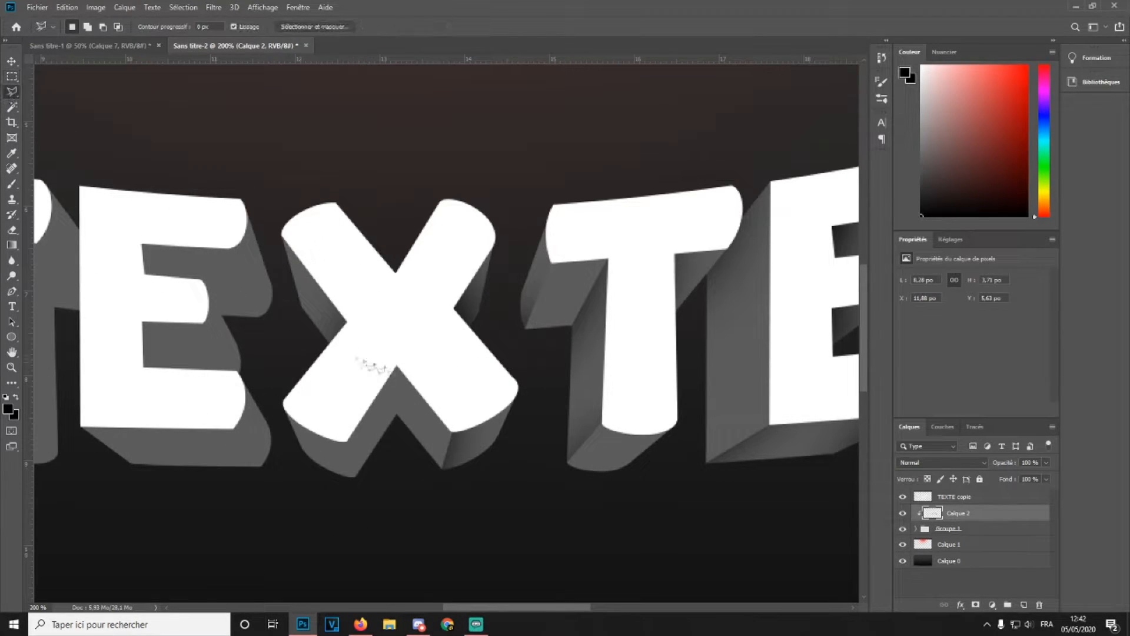
click(396, 434)
click(355, 475)
click(341, 424)
click(363, 345)
double_click(386, 331)
key(b)
drag(465, 353, 456, 347)
key(m)
click(279, 144)
Select the side face under the X's lower left leg, shade it with a black brush stroke, and deselect
key(l)
click(263, 394)
click(311, 487)
click(343, 431)
double_click(285, 349)
key(b)
drag(162, 377, 196, 482)
key(m)
click(194, 471)
click(12, 230)
click(84, 27)
drag(98, 65, 70, 65)
key(Return)
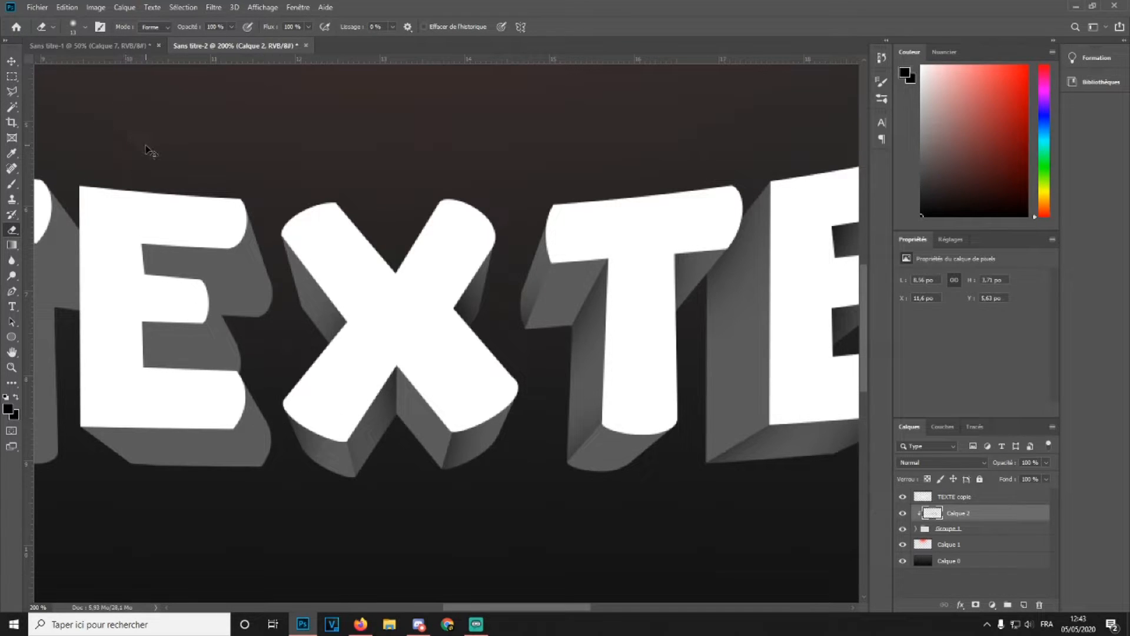
Select the side face between the first E's bottom arm and the X and shade it with the black brush
key(l)
click(347, 443)
click(369, 538)
click(266, 499)
click(277, 376)
key(b)
click(236, 433)
key(m)
Select the side face under the first E's middle arm, shade it with a black brush stroke, and deselect
key(l)
click(238, 380)
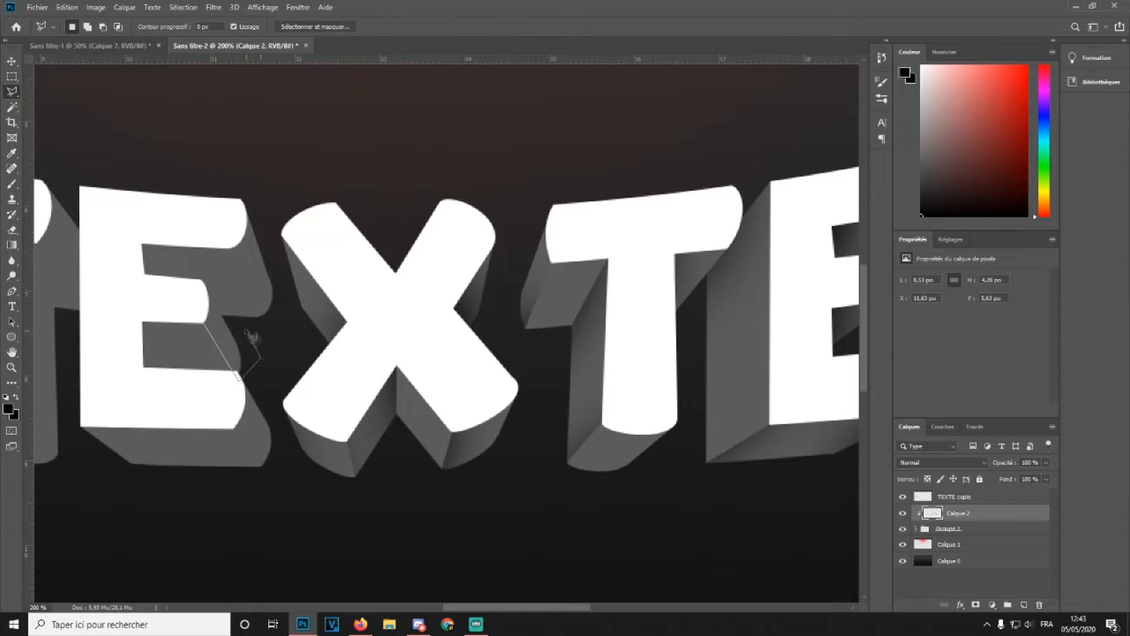
click(204, 323)
key(b)
drag(189, 434, 90, 276)
key(m)
click(55, 229)
Select the inner side face in the first E's lower opening and shade it with the black brush
key(l)
click(126, 323)
click(147, 401)
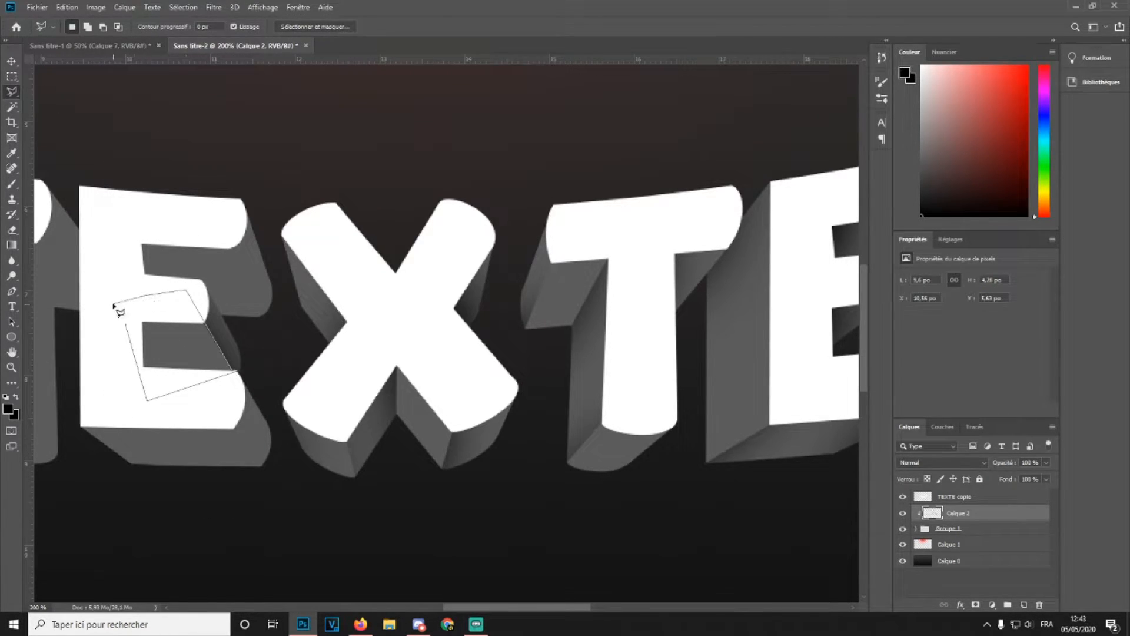
click(125, 324)
key(b)
click(121, 397)
key(m)
Select the side face under the first E's bottom edge and shade it with a black brush stroke
scroll(188, 406, down, 1)
key(l)
click(233, 400)
click(265, 444)
click(122, 442)
click(81, 401)
click(115, 368)
click(233, 400)
key(b)
drag(60, 465, 256, 523)
key(m)
Outline the curved side face at the first E's lower right end with the polygonal lasso
key(l)
click(262, 439)
click(278, 409)
click(260, 369)
click(238, 346)
click(233, 401)
click(263, 439)
key(b)
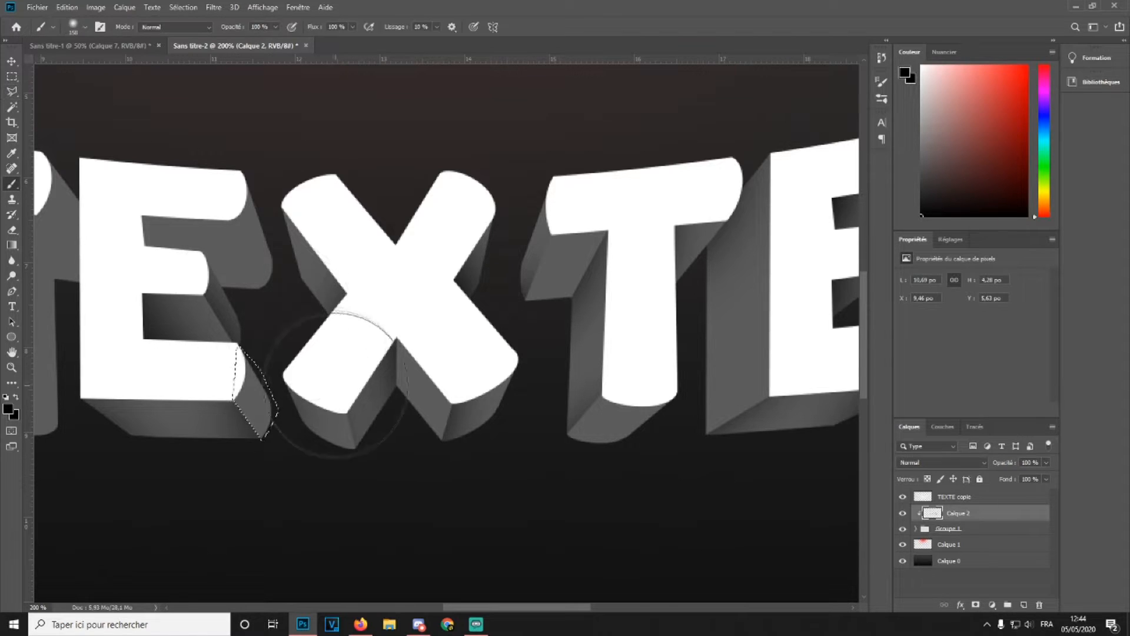
key(l)
Set the TEXTE copie layer's opacity to 58%
click(987, 495)
key(5)
key(8)
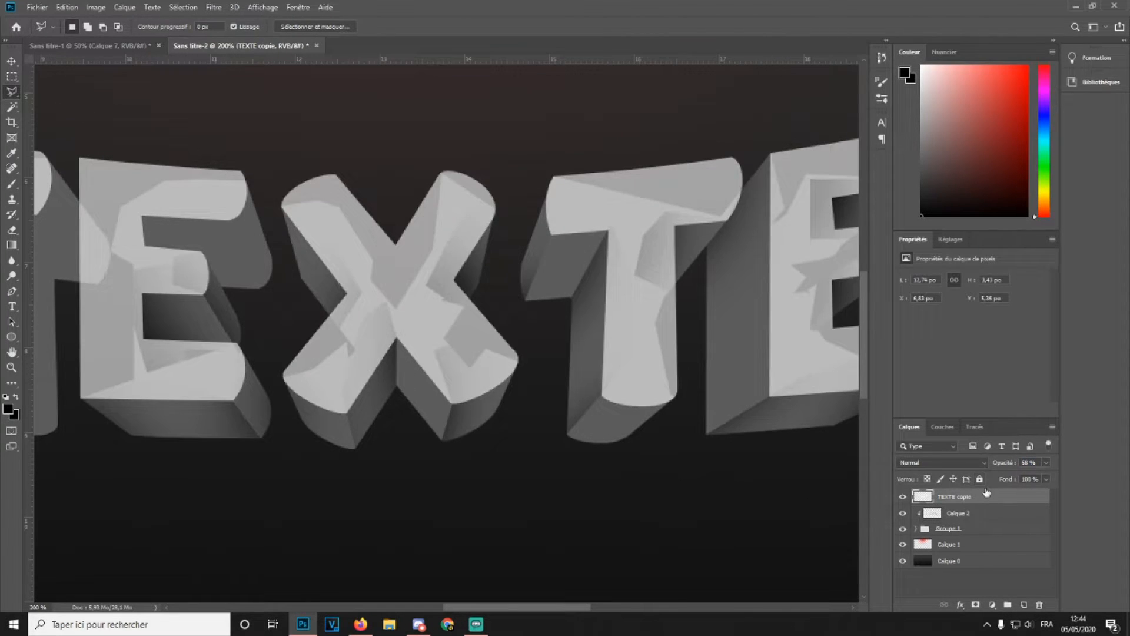
drag(985, 465, 983, 466)
click(974, 519)
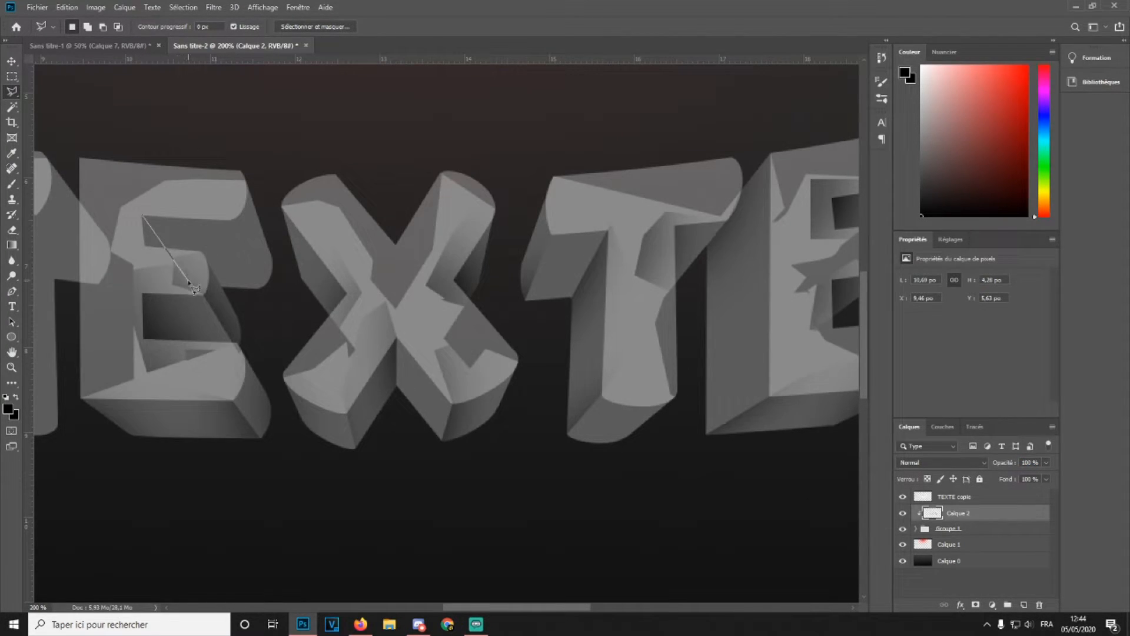
click(115, 217)
click(142, 216)
Restore the TEXTE copie layer's opacity to 100% and make Calque 2 the active layer again
click(12, 184)
click(986, 495)
drag(1012, 467, 1053, 467)
click(976, 513)
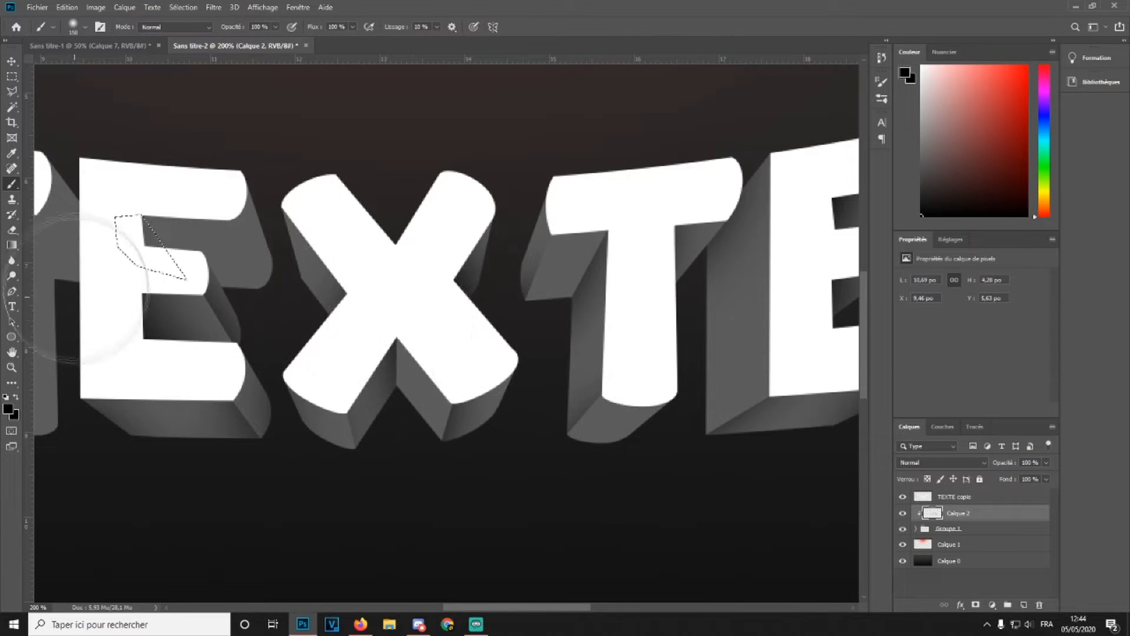
Select the side face inside the first E's upper opening and shade it with a black brush stroke
key(l)
key(ctrl+d)
click(228, 221)
click(262, 290)
click(290, 287)
click(230, 147)
double_click(202, 184)
key(b)
drag(170, 235, 245, 370)
key(m)
key(ctrl+d)
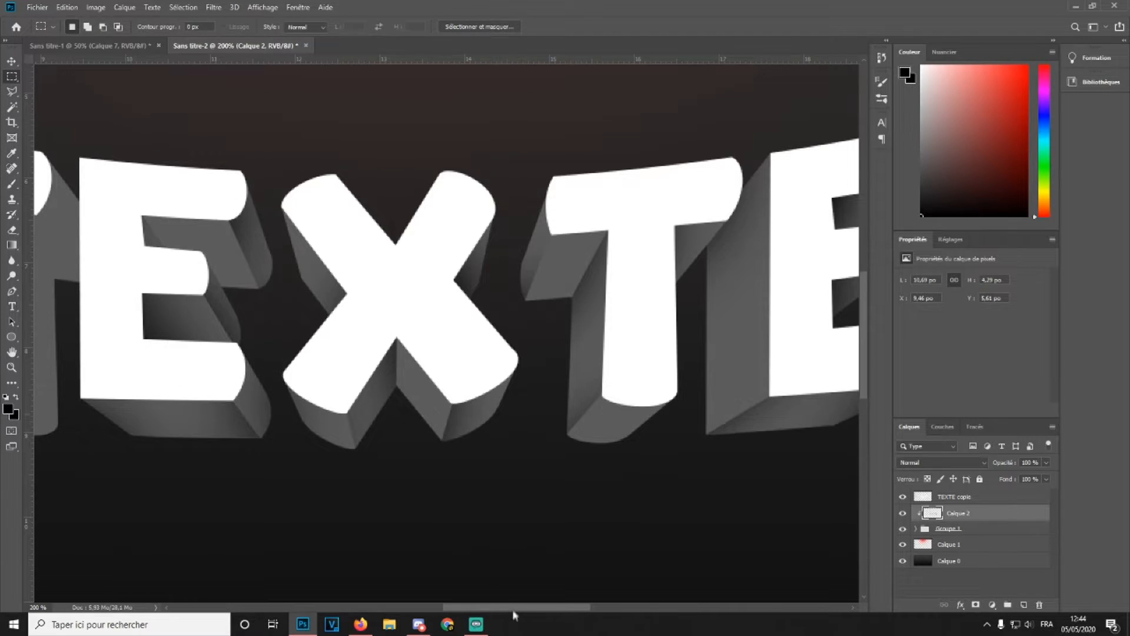
Select the side face to the right of the T's stem and shade it with a black brush stroke
drag(513, 613, 468, 612)
key(l)
click(305, 278)
click(224, 197)
click(199, 242)
click(238, 388)
click(331, 437)
click(306, 279)
click(12, 184)
mouse_move(213, 454)
mouse_down()
mouse_move(391, 232)
mouse_move(306, 203)
mouse_up()
click(12, 76)
click(216, 117)
Select the side face under the T's right crossbar and shade it with a black brush stroke
click(12, 92)
click(361, 300)
click(345, 175)
click(300, 149)
click(289, 151)
click(287, 214)
click(360, 301)
click(12, 183)
drag(382, 218, 346, 108)
click(12, 77)
click(176, 108)
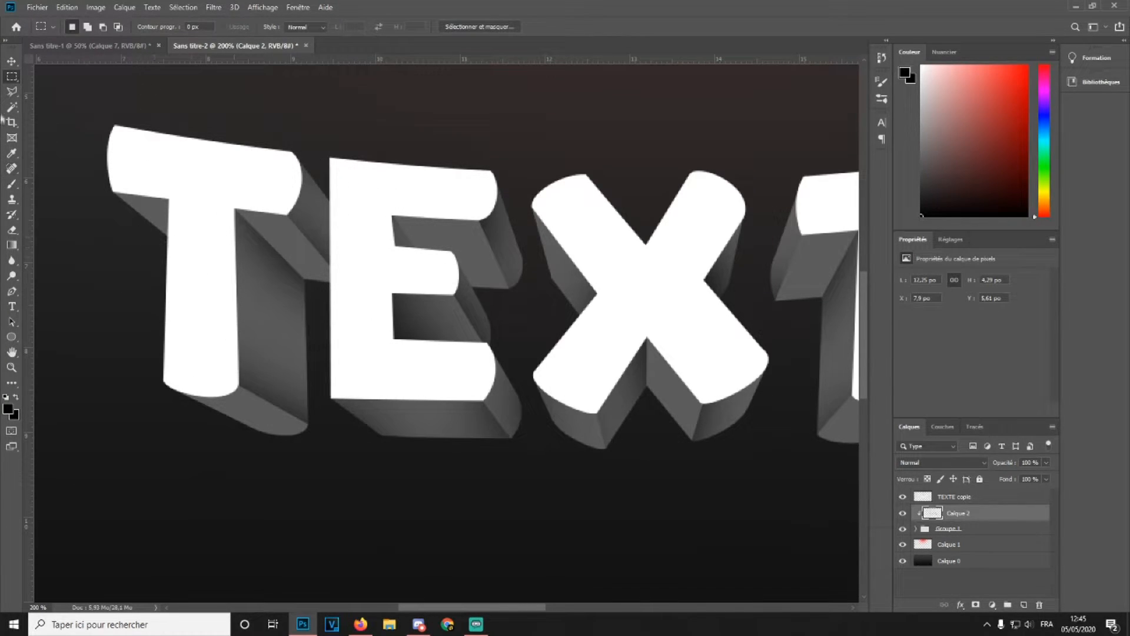
mouse_move(361, 457)
mouse_down()
mouse_move(227, 151)
mouse_move(196, 138)
mouse_up()
key(b)
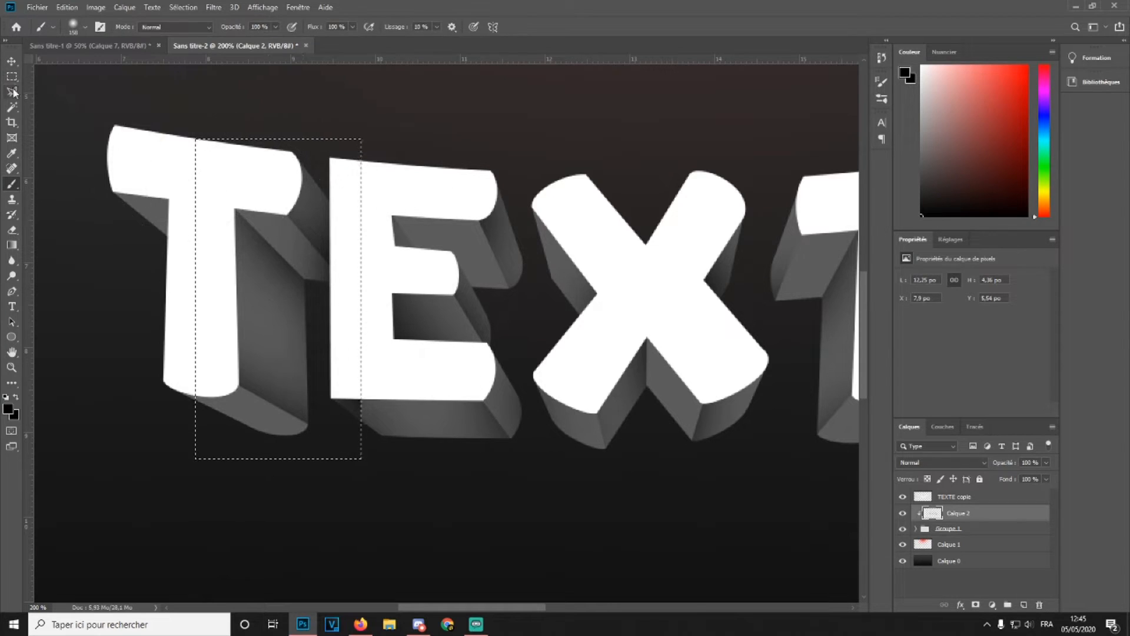
click(12, 77)
click(99, 227)
Select a small rectangle at the T's upper left and brush a short black stroke there
drag(179, 264, 104, 169)
click(12, 184)
drag(253, 166, 232, 188)
click(11, 77)
click(163, 123)
Outline the side face under the E's bottom edge with the polygonal lasso
key(ctrl+minus)
key(ctrl+minus)
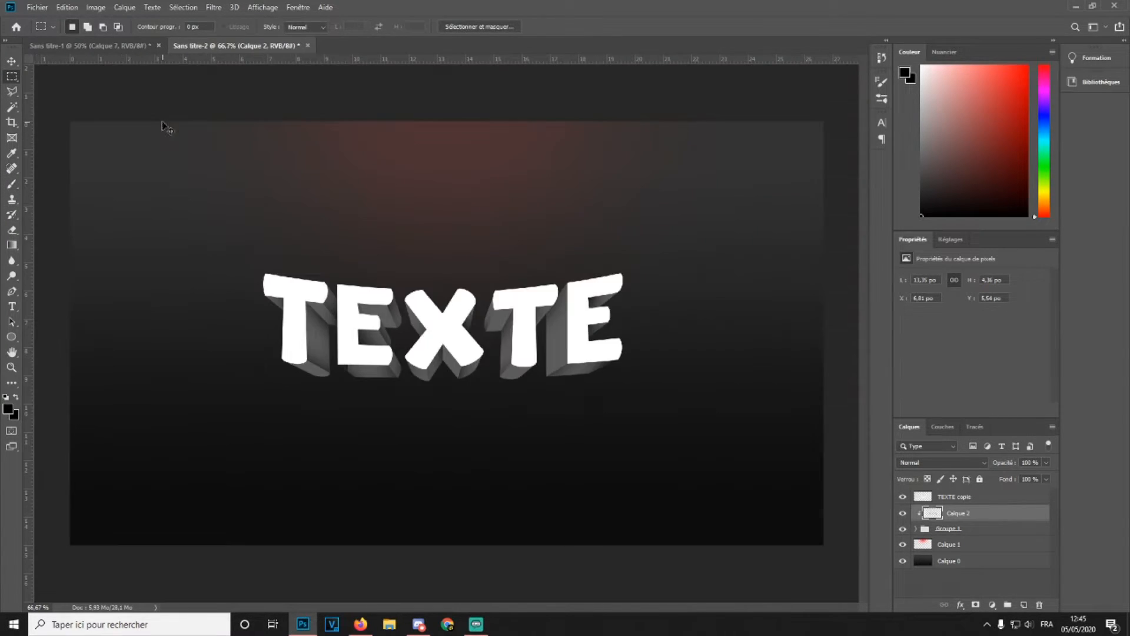
key(ctrl+plus)
key(ctrl+plus)
key(l)
click(108, 372)
click(186, 438)
click(299, 411)
click(259, 351)
click(155, 344)
click(112, 348)
click(108, 372)
key(m)
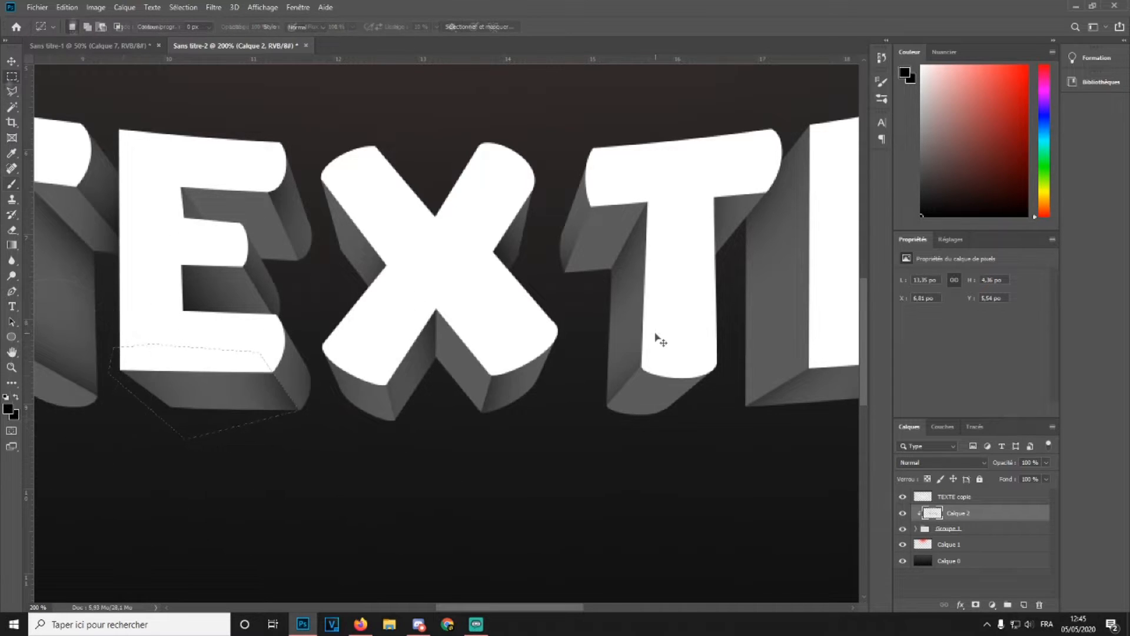
key(ctrl+minus)
key(ctrl+minus)
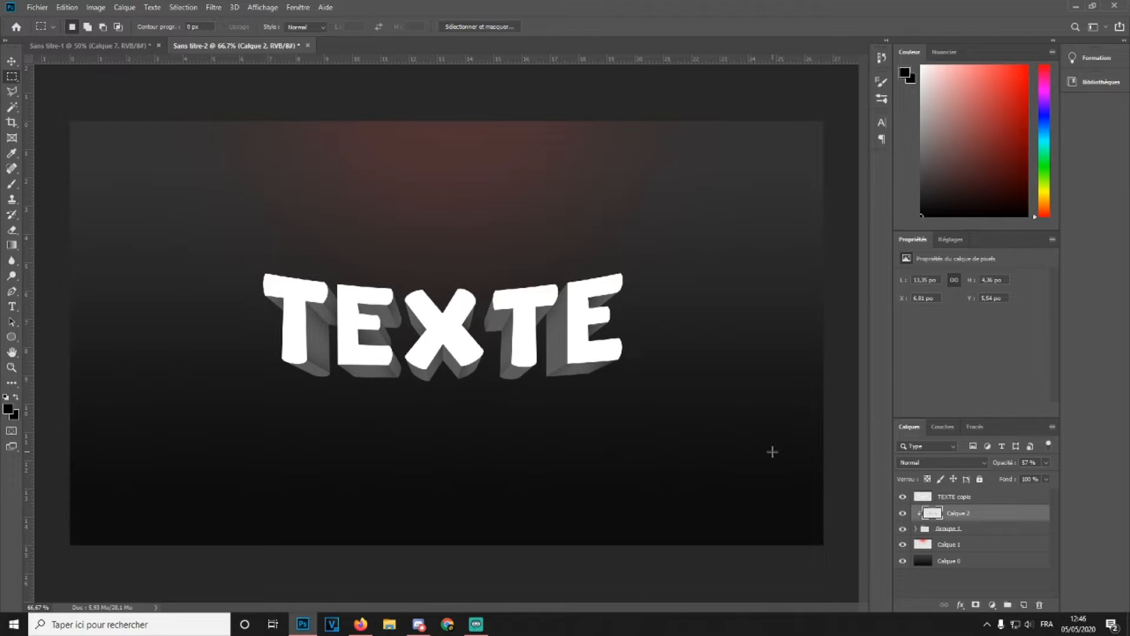
Add a new layer above TEXTE copie and turn it into a clipping mask
click(1001, 500)
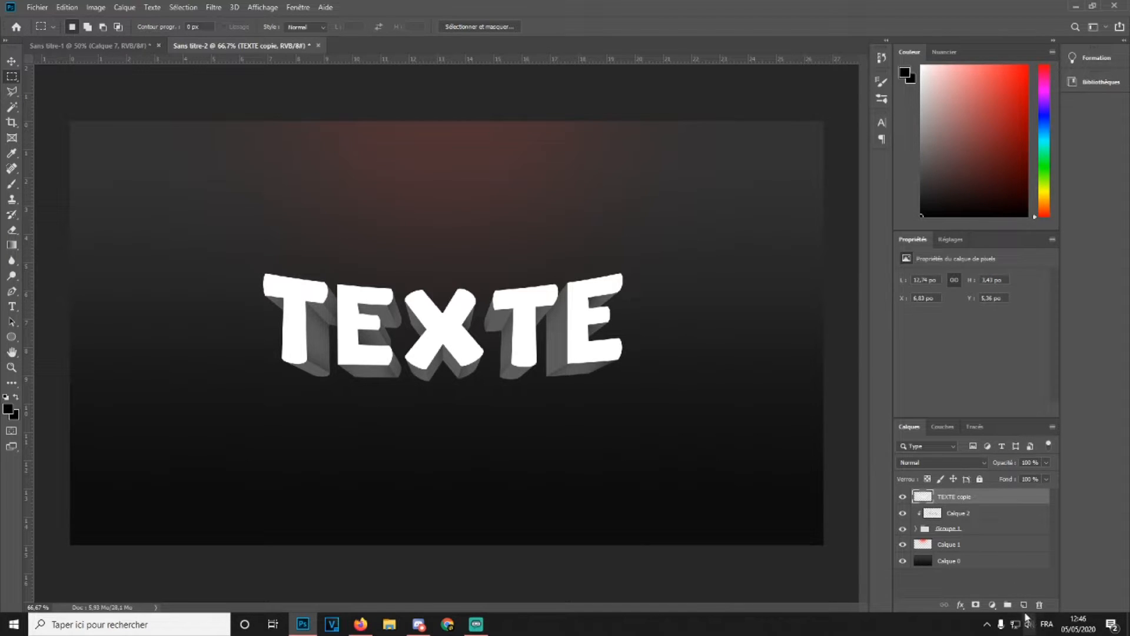
click(1024, 605)
right_click(987, 503)
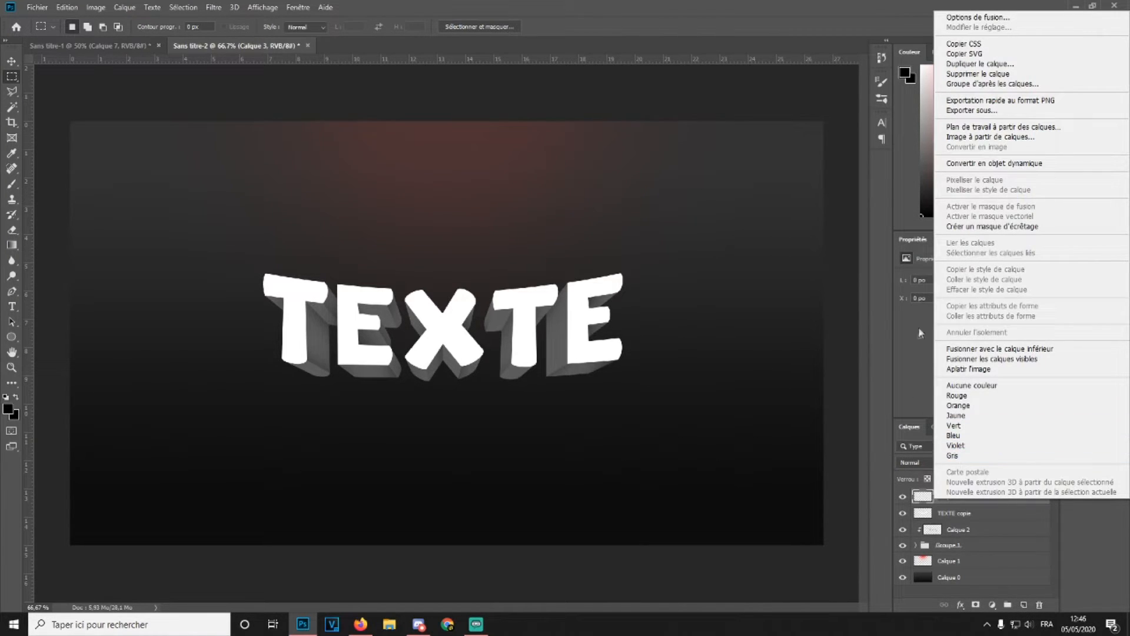
click(951, 231)
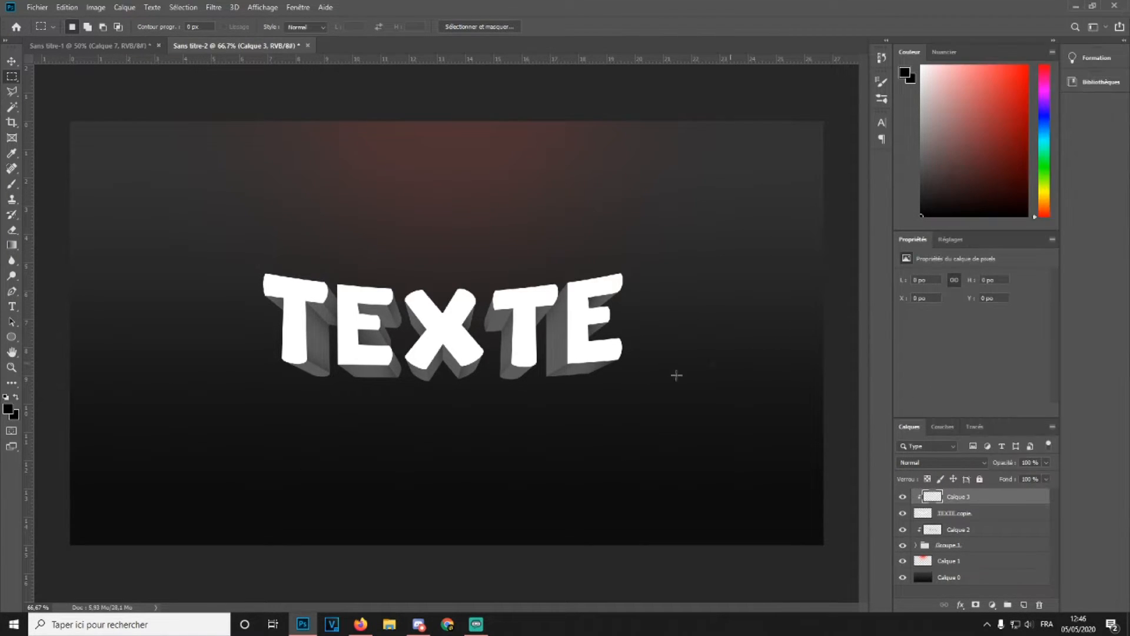
Paint black across the lower part of the letters on the clipped layer with a 439 px brush
click(11, 184)
click(80, 27)
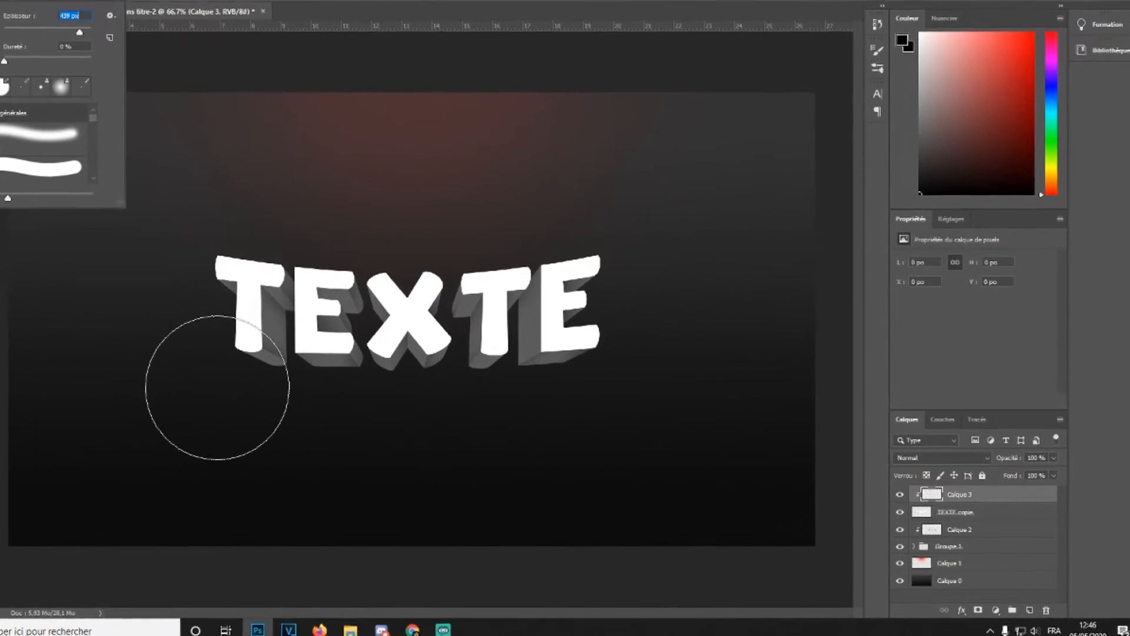
drag(263, 389, 664, 386)
mouse_move(575, 385)
mouse_down()
mouse_move(3, 335)
mouse_move(644, 328)
mouse_up()
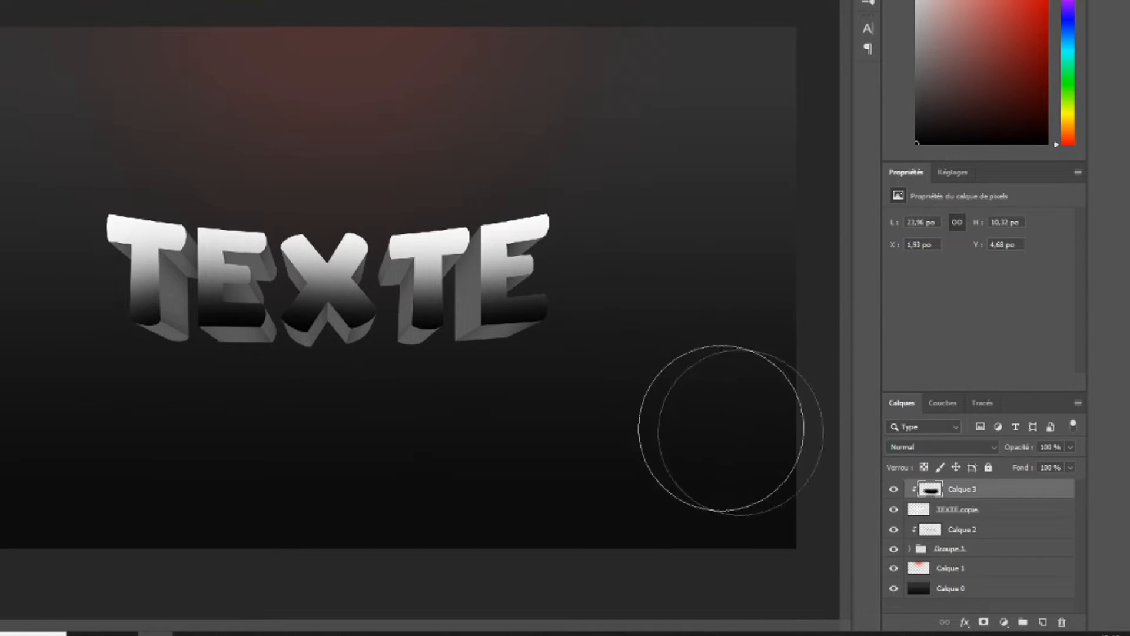
Set Calque 3's blend mode to Normal and its opacity to 34%
click(942, 451)
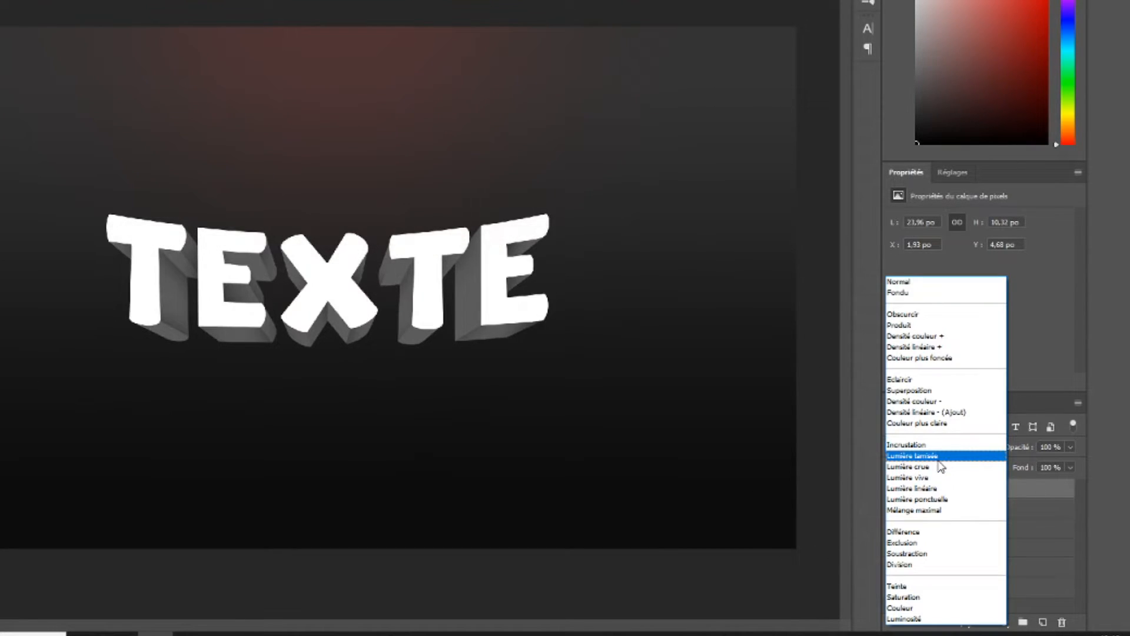
click(939, 458)
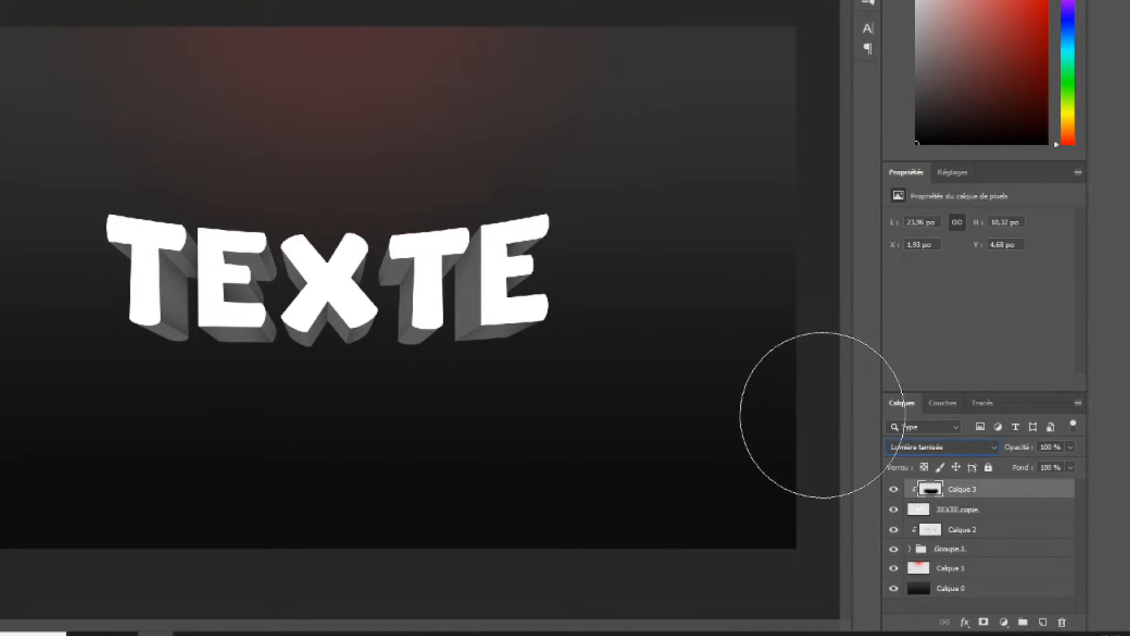
key(ctrl+plus)
key(ctrl+plus)
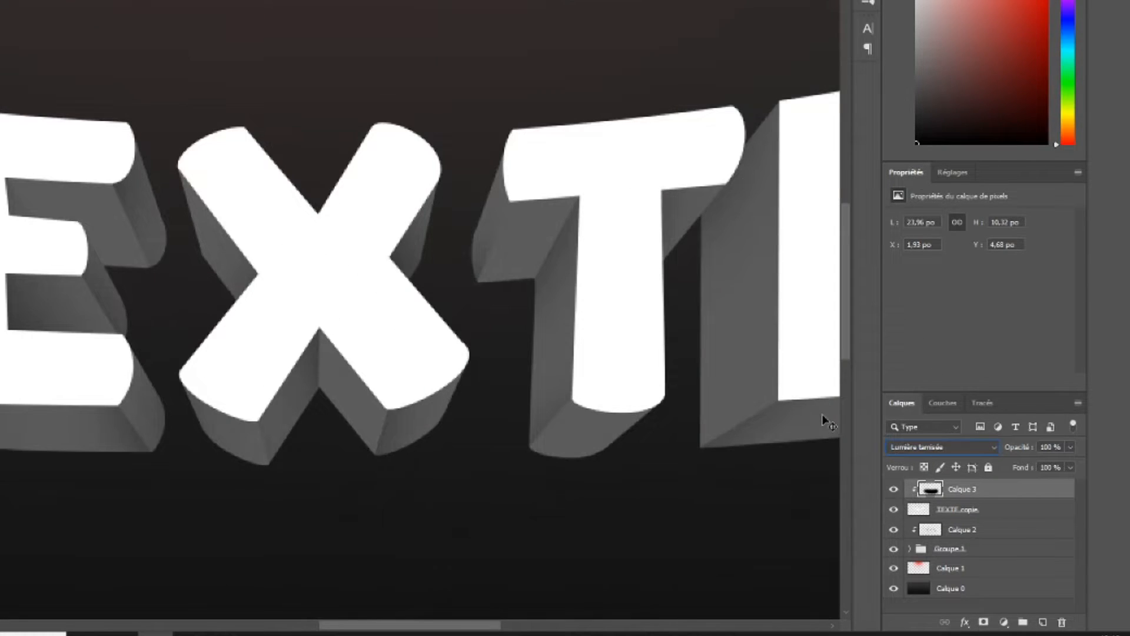
click(916, 448)
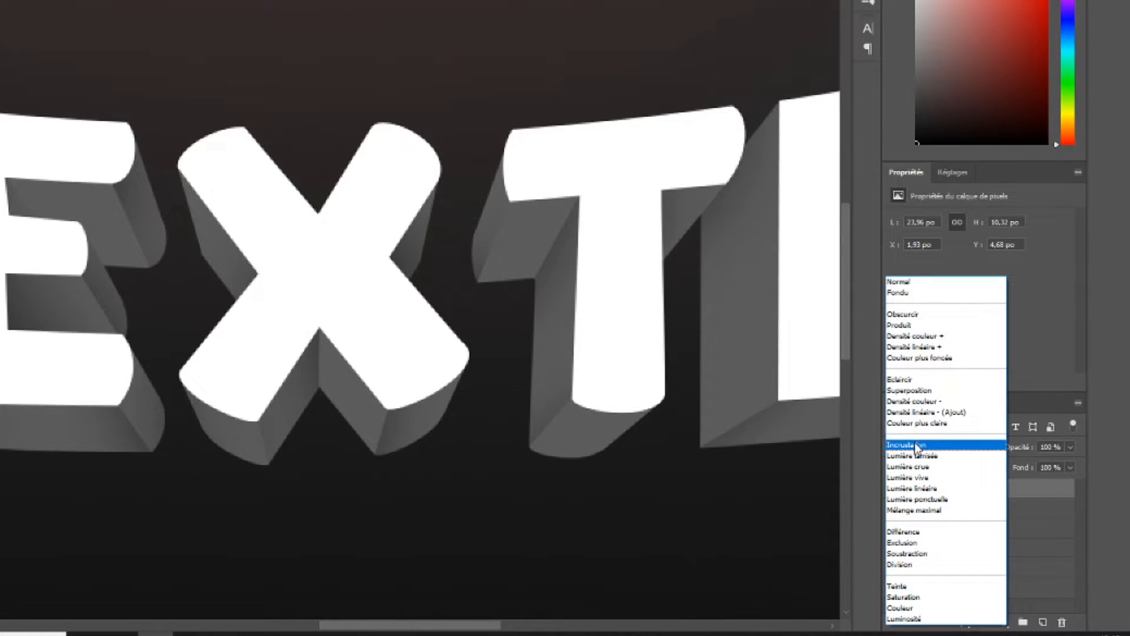
click(918, 282)
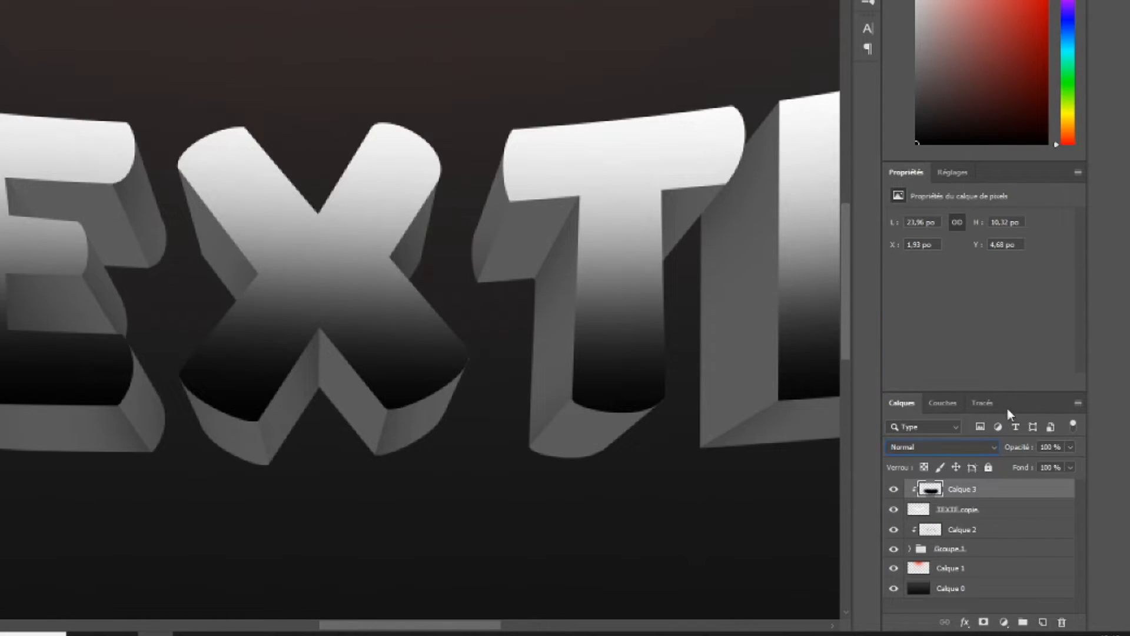
drag(1021, 449, 990, 451)
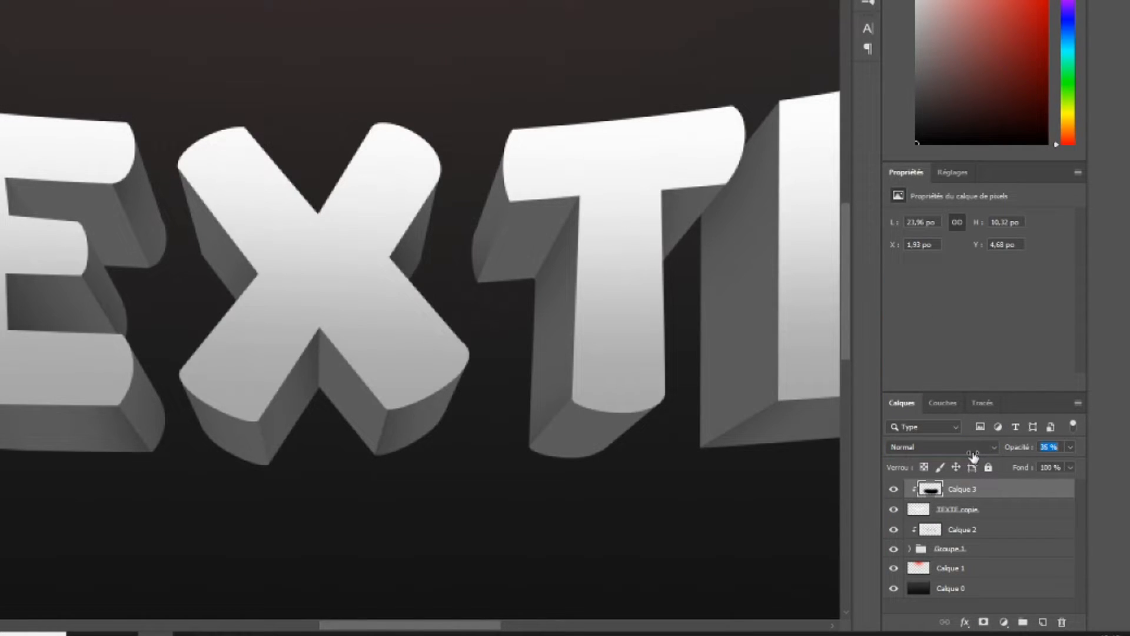
drag(971, 459, 974, 460)
key(ctrl+minus)
key(ctrl+minus)
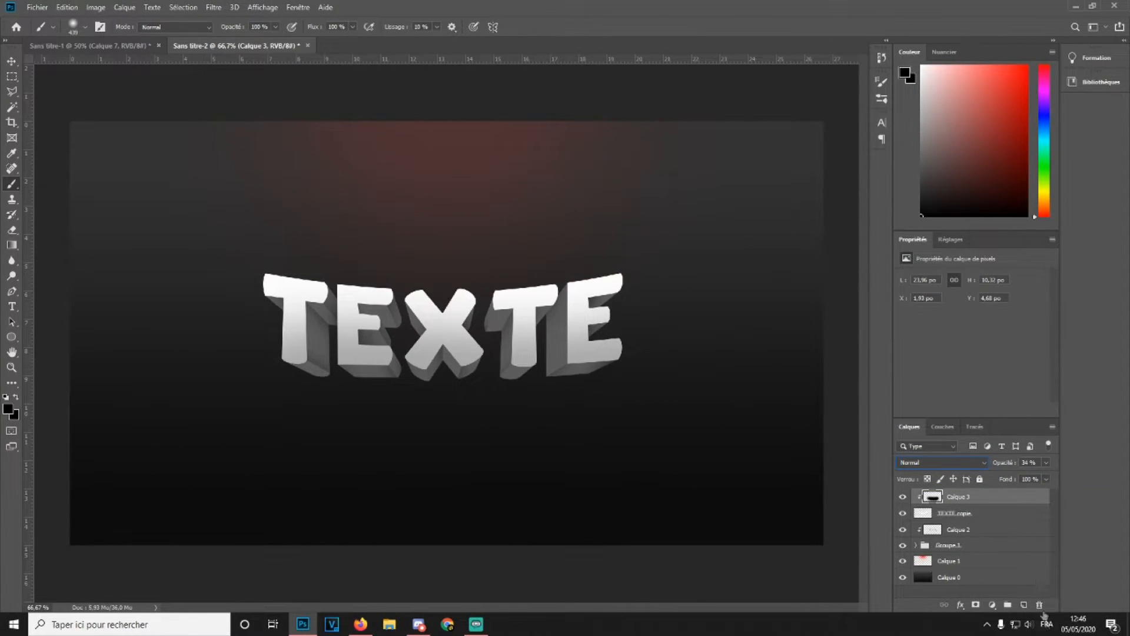
Add another new layer above Calque 3 and turn it into a clipping mask
click(1024, 605)
right_click(977, 496)
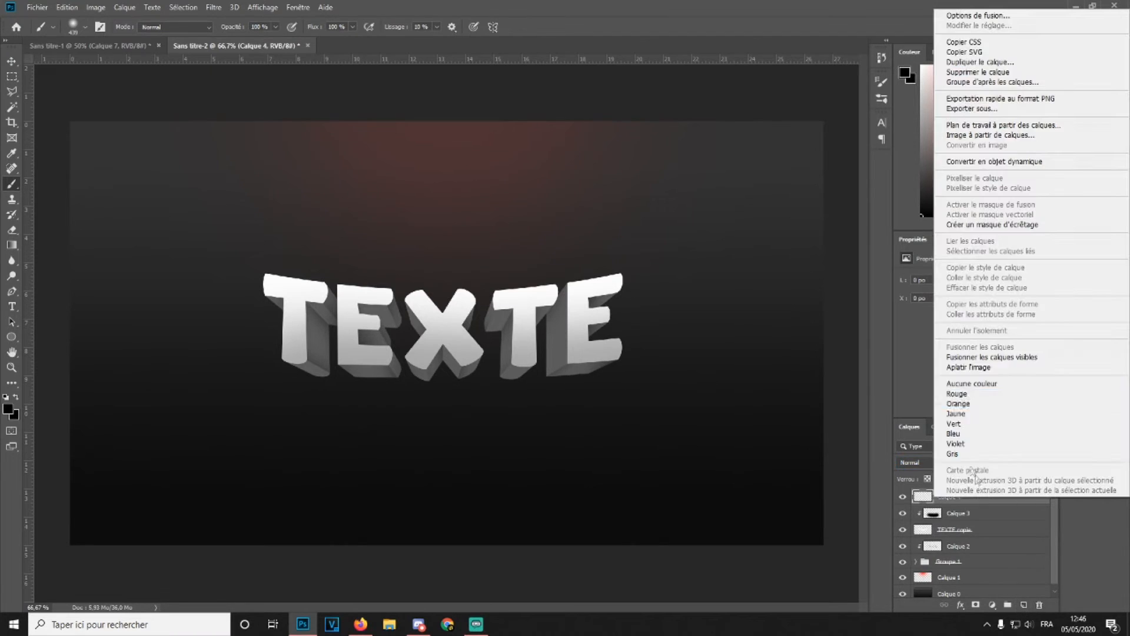
click(992, 224)
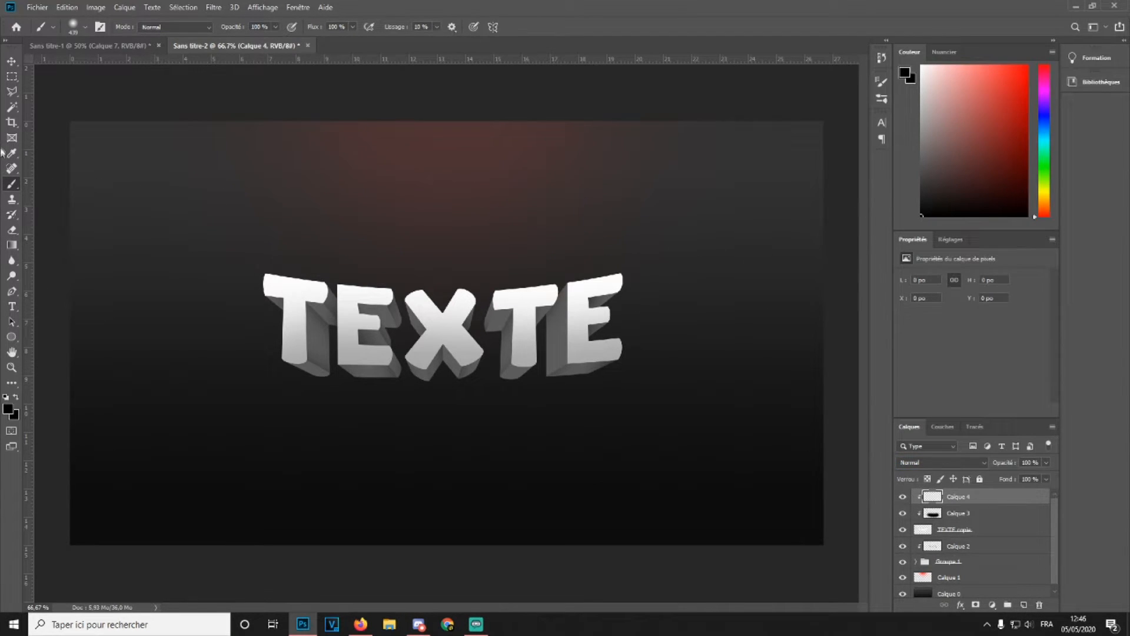
click(12, 290)
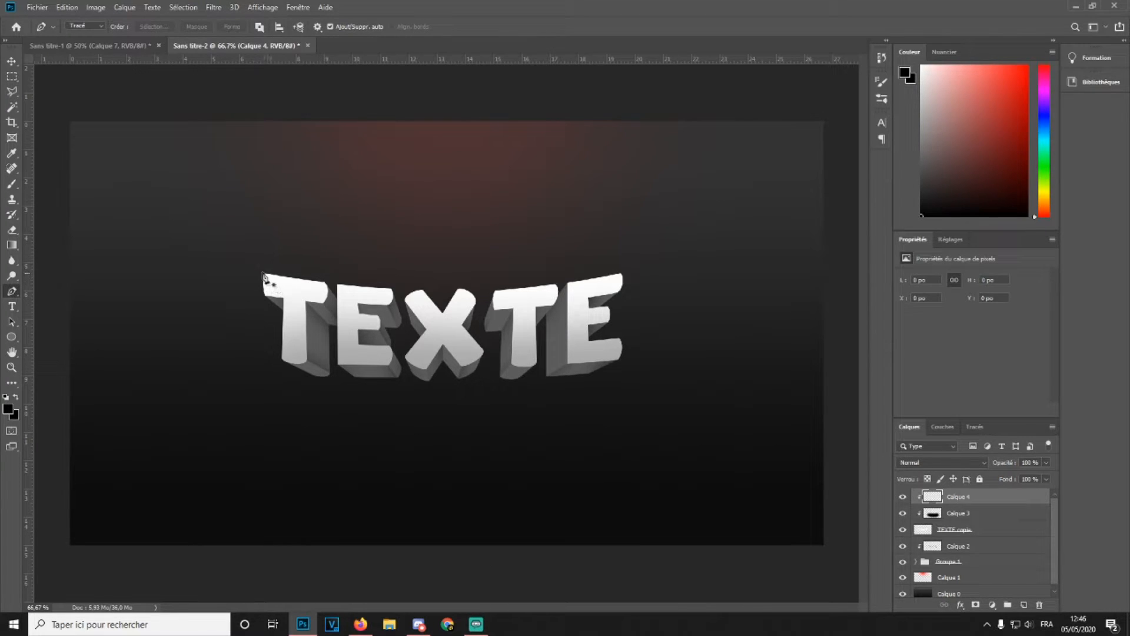
click(264, 272)
drag(622, 274, 814, 231)
click(642, 185)
click(469, 158)
click(294, 177)
click(238, 216)
click(265, 273)
right_click(341, 230)
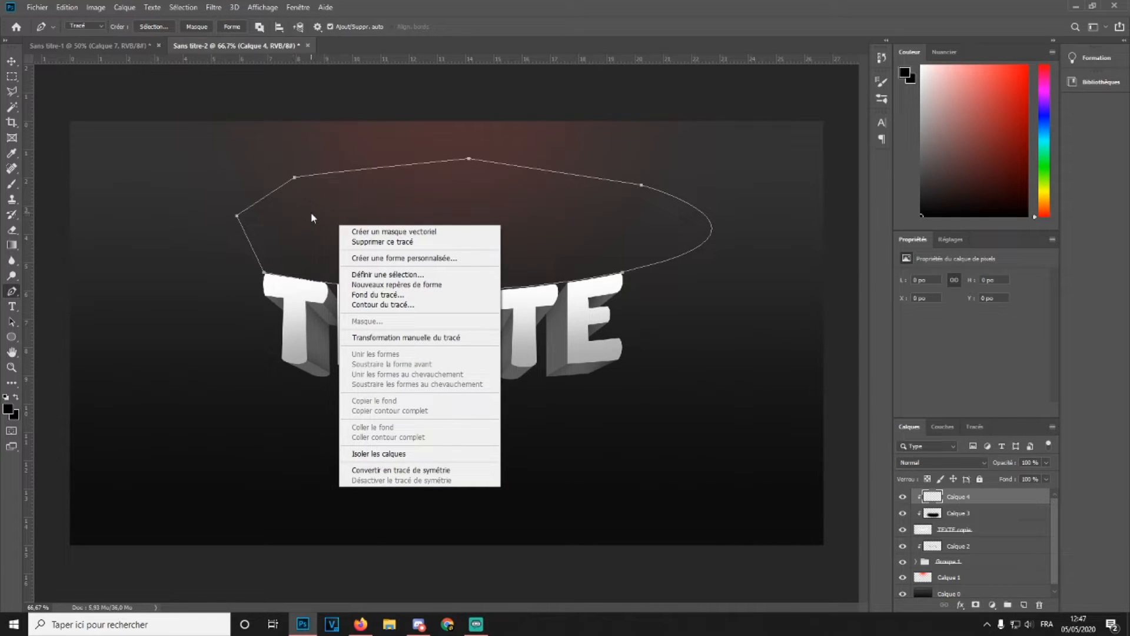
click(552, 217)
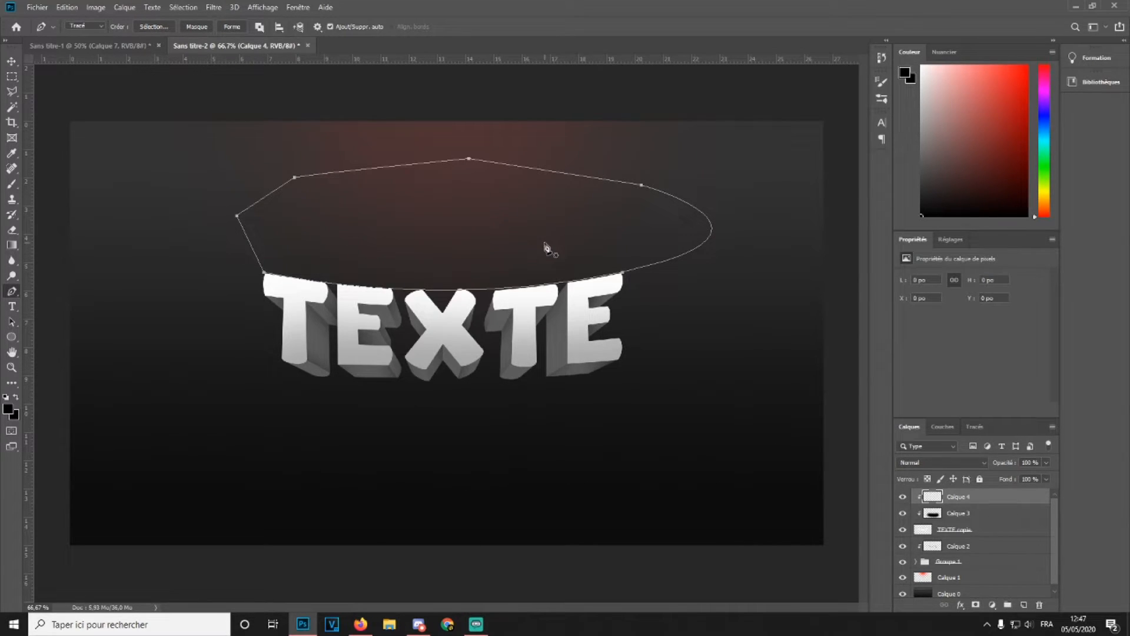
key(ctrl+z)
key(ctrl+z)
key(ctrl+z)
key(ctrl+z)
key(ctrl+z)
key(ctrl+z)
key(ctrl+z)
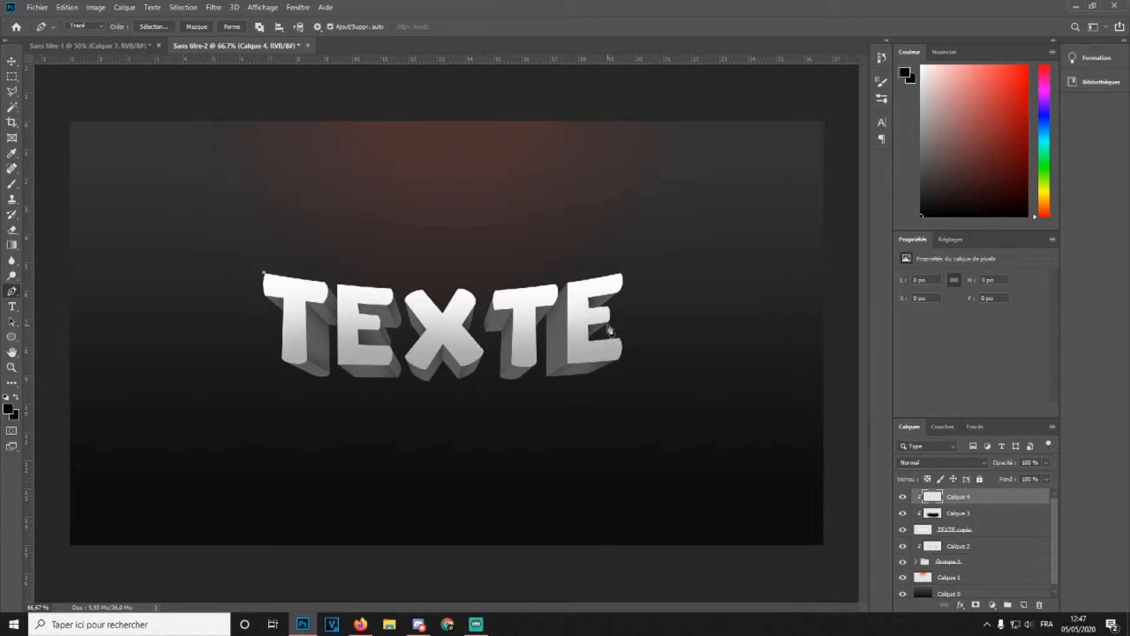
Draw a pen path arching over the top of the text and make it a selection with 0 px feather
drag(622, 274, 793, 234)
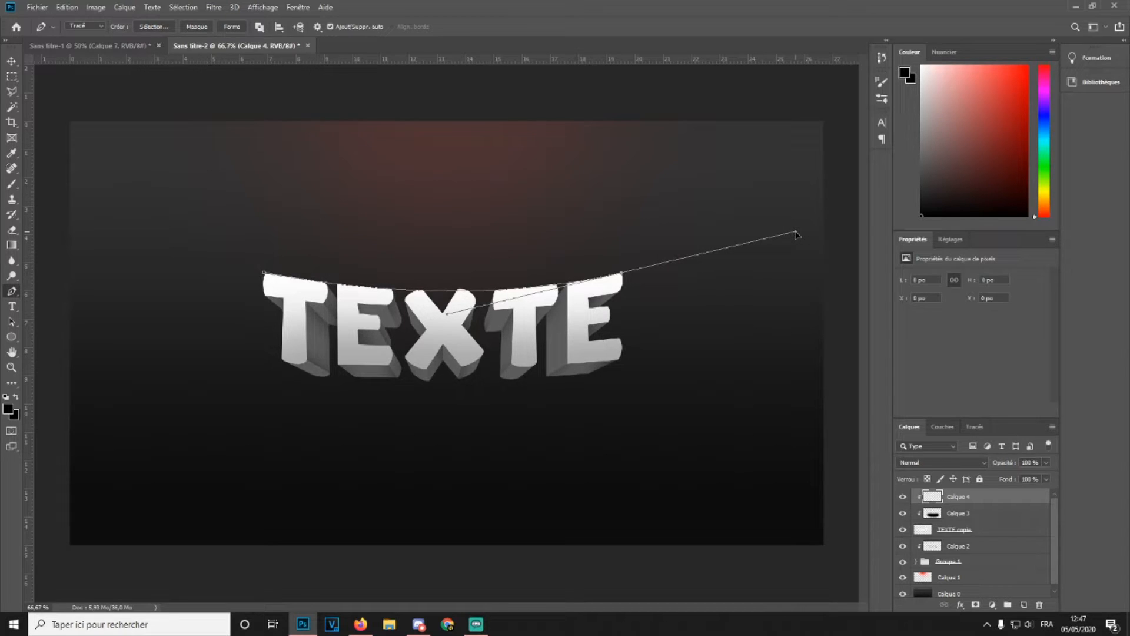
drag(795, 234, 798, 235)
click(575, 140)
click(372, 165)
click(244, 188)
click(221, 215)
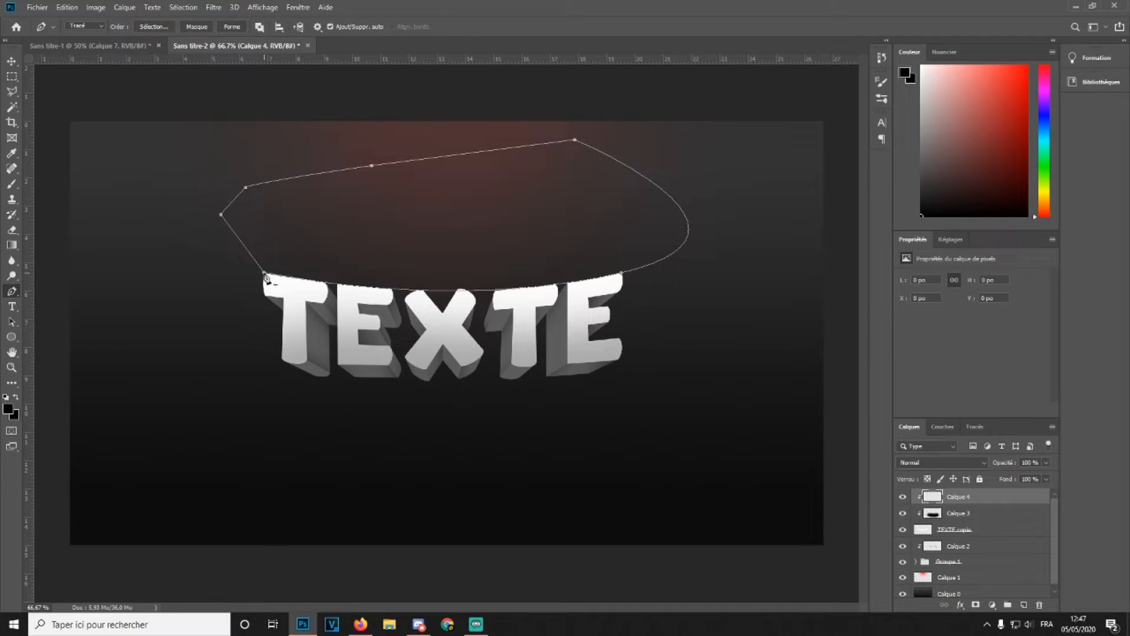
right_click(347, 203)
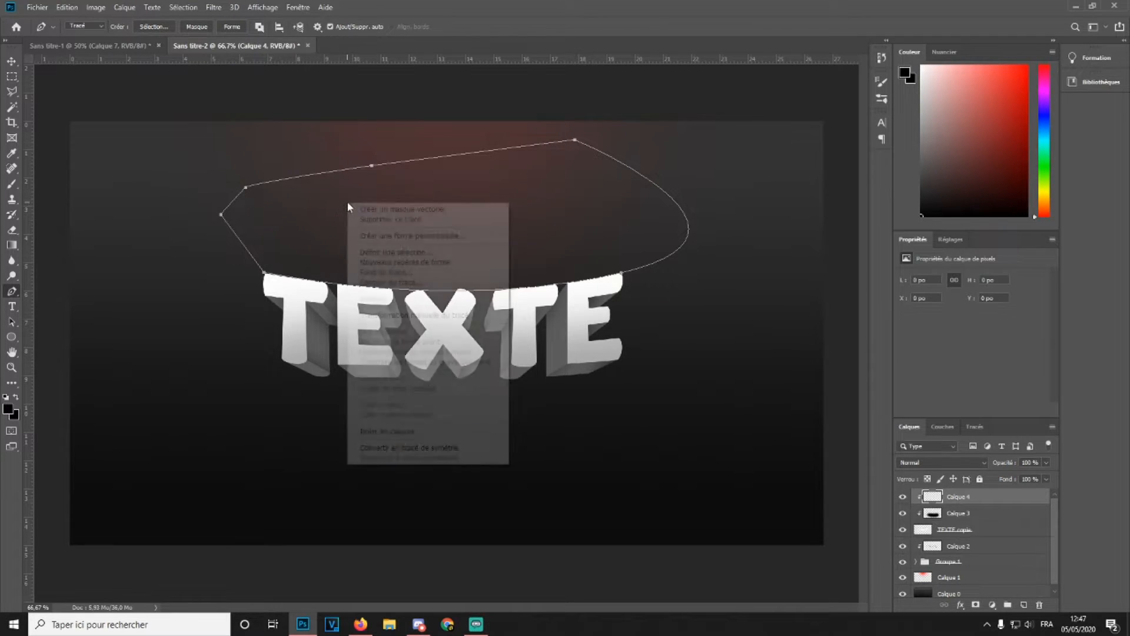
click(452, 254)
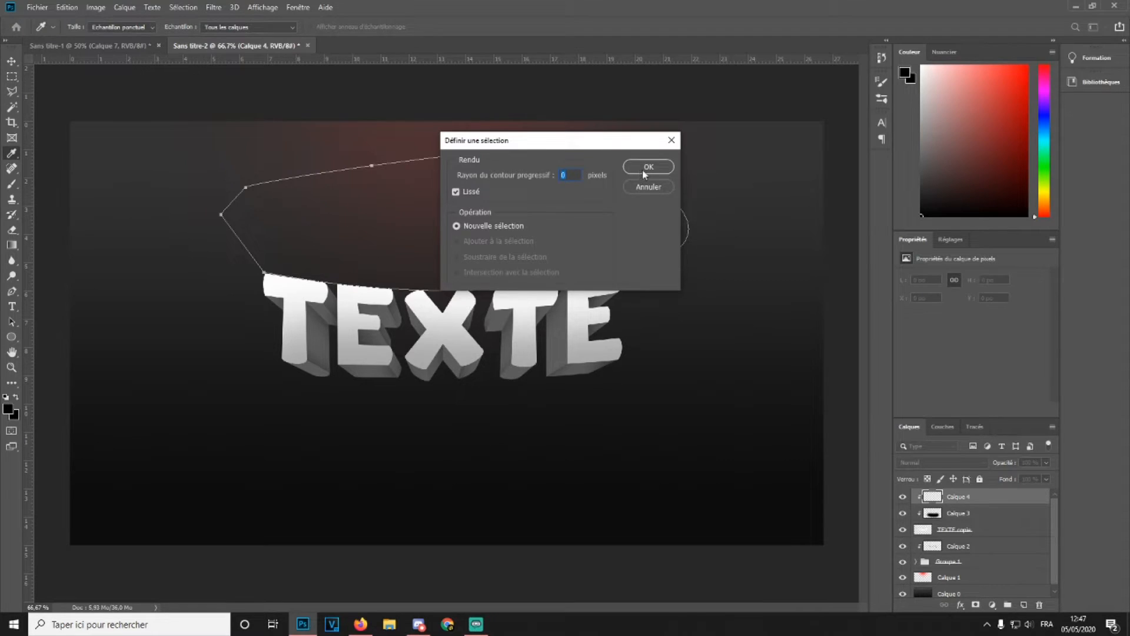
click(647, 167)
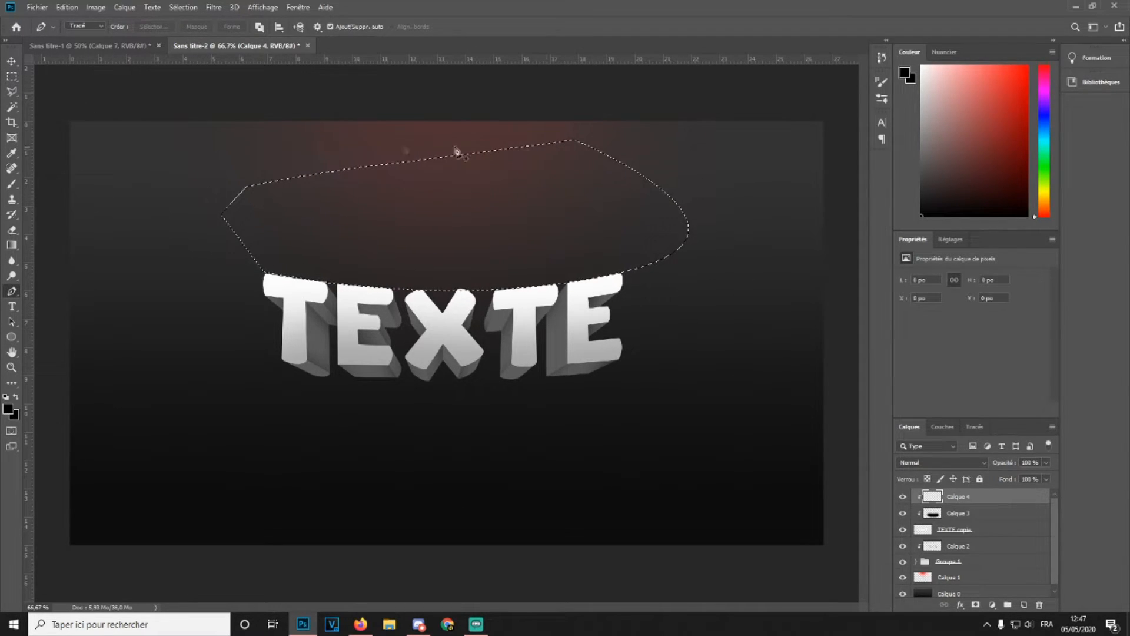
Shift the selection slightly down, brush inside it across the letters' tops, and deselect
key(m)
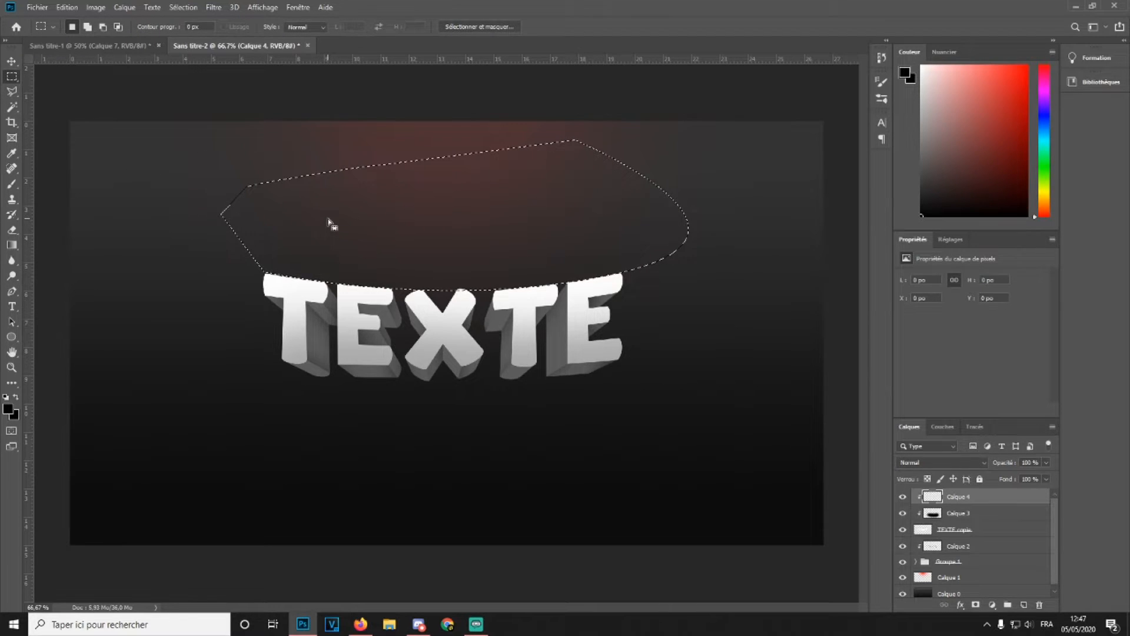
right_click(329, 218)
click(131, 148)
mouse_move(394, 225)
mouse_down()
mouse_move(381, 219)
mouse_move(393, 239)
mouse_move(389, 272)
mouse_move(349, 261)
mouse_up()
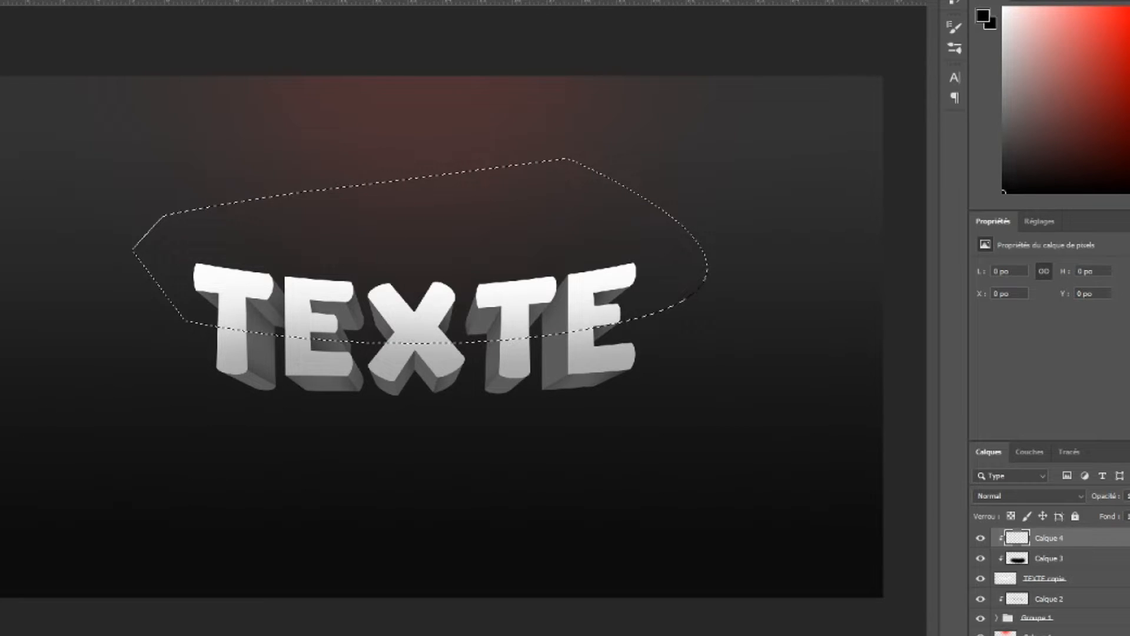
key(b)
mouse_move(169, 421)
mouse_down()
mouse_move(467, 451)
mouse_move(495, 479)
mouse_move(5, 426)
mouse_up()
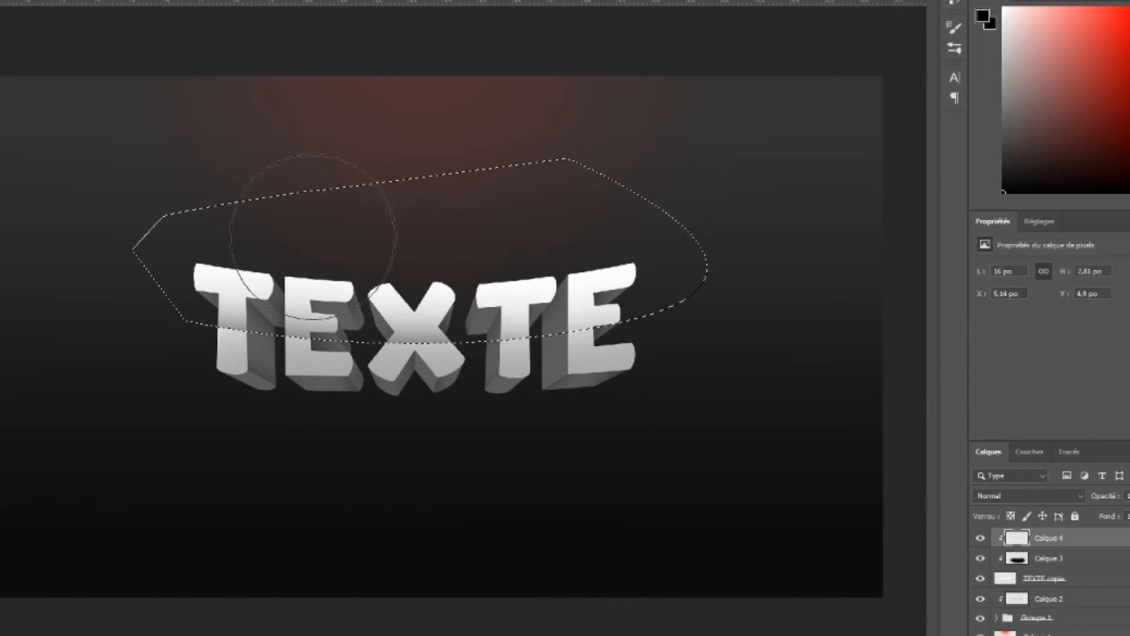
key(ctrl+d)
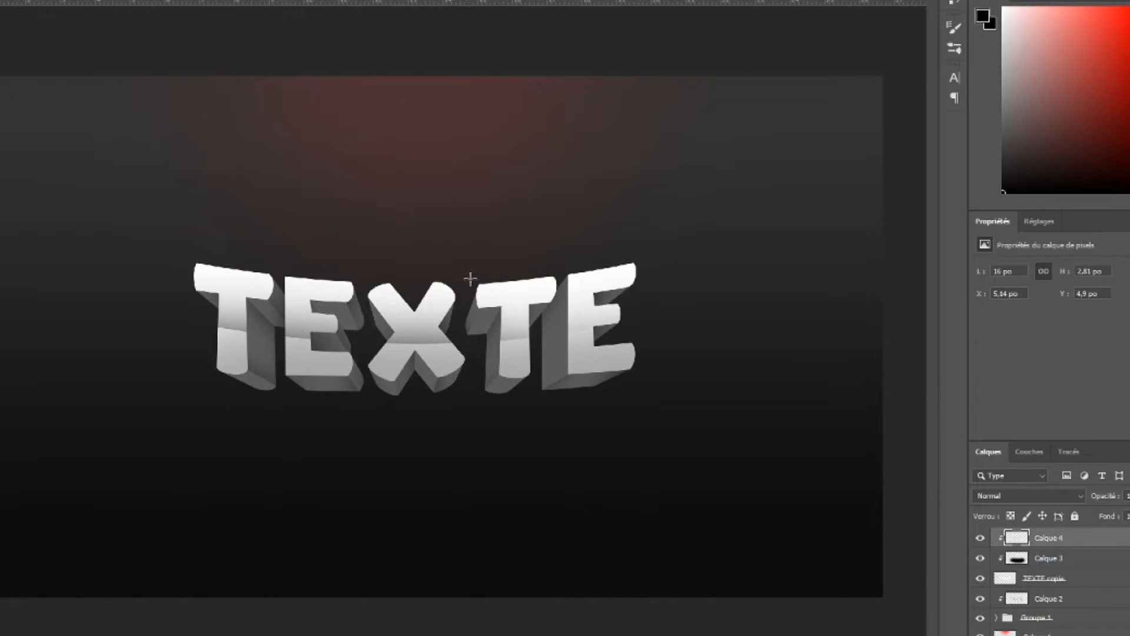
Free-transform Calque 4, flipping it horizontally and vertically, and move it down over the lower part of the letters
key(ctrl+t)
right_click(510, 302)
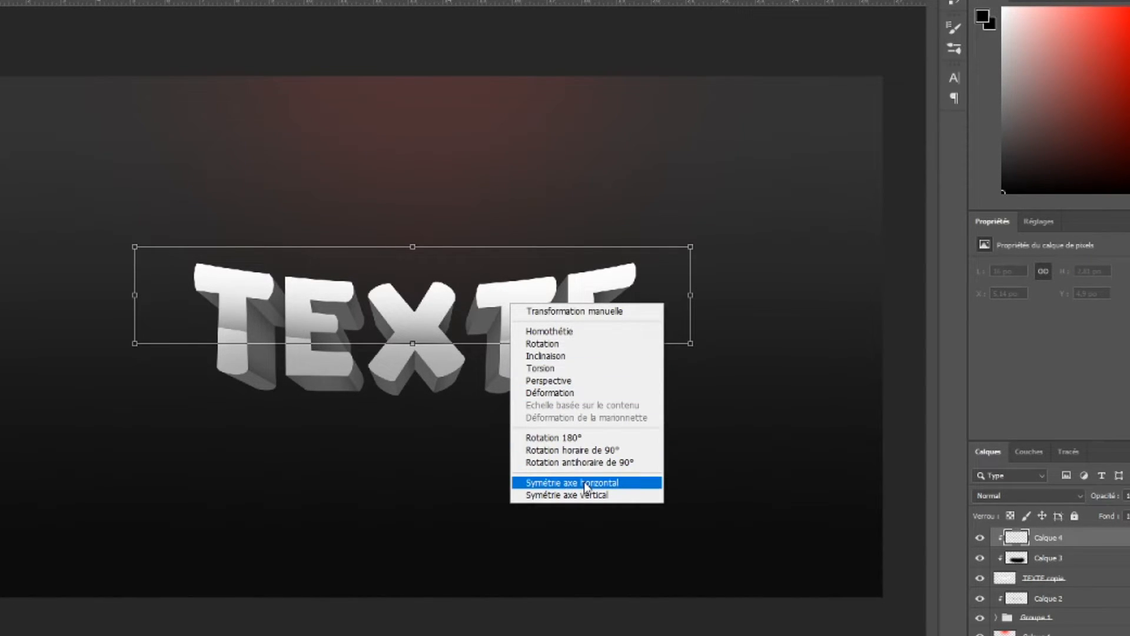
click(586, 483)
mouse_move(539, 329)
mouse_down()
mouse_move(537, 305)
mouse_move(533, 322)
mouse_up()
right_click(523, 304)
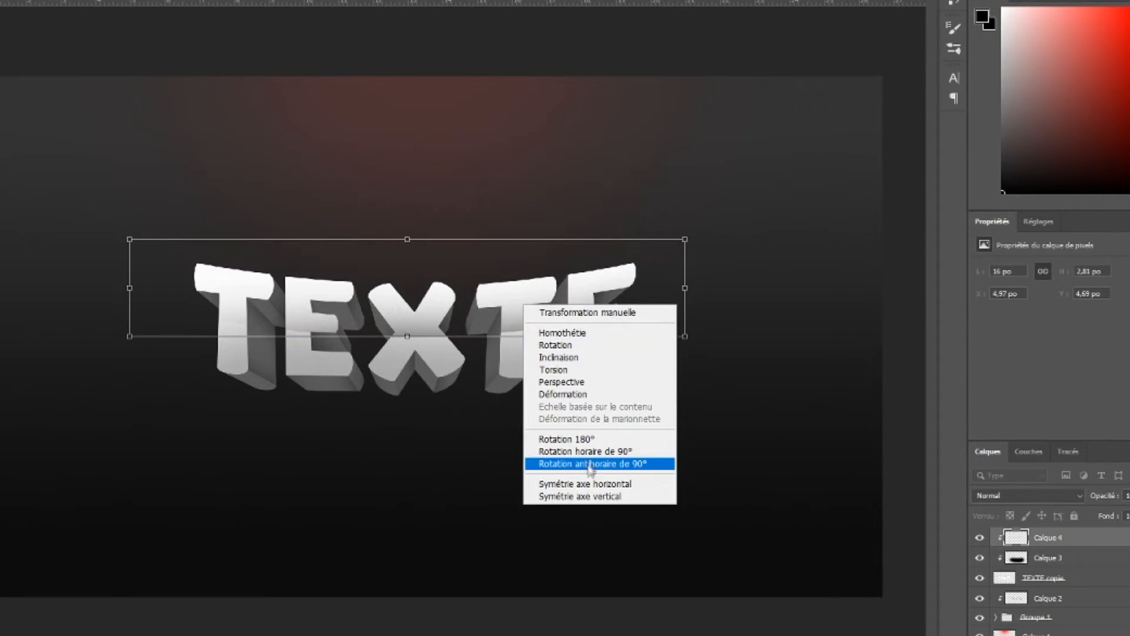
click(591, 495)
drag(518, 313, 512, 379)
key(Return)
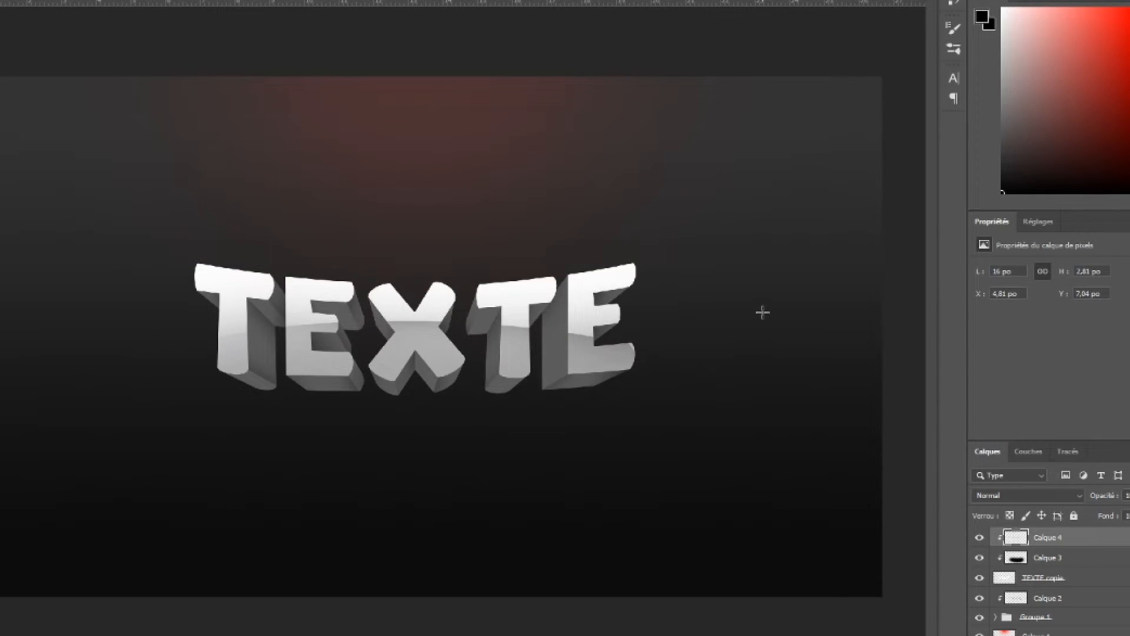
Fine-tune the flipped highlight's size and position with two more free transforms
key(ctrl+t)
mouse_move(689, 337)
mouse_down()
mouse_move(688, 320)
mouse_move(690, 331)
mouse_up()
mouse_move(532, 371)
mouse_down()
mouse_move(510, 354)
mouse_move(511, 363)
mouse_up()
key(Return)
key(ctrl+t)
drag(721, 342, 717, 333)
drag(563, 346, 579, 343)
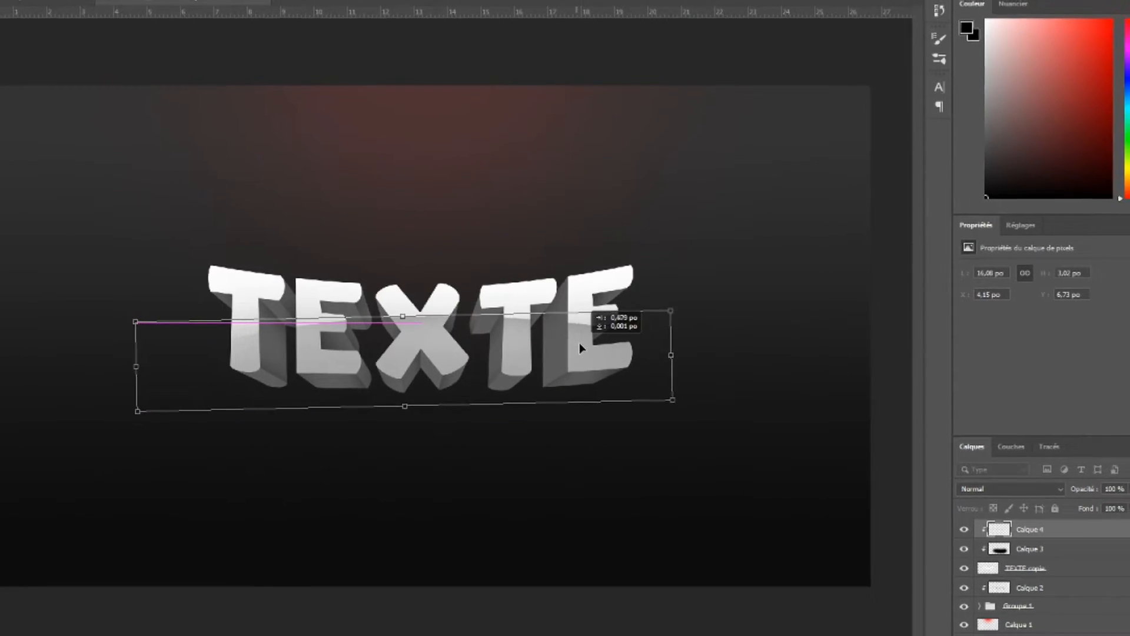
key(Return)
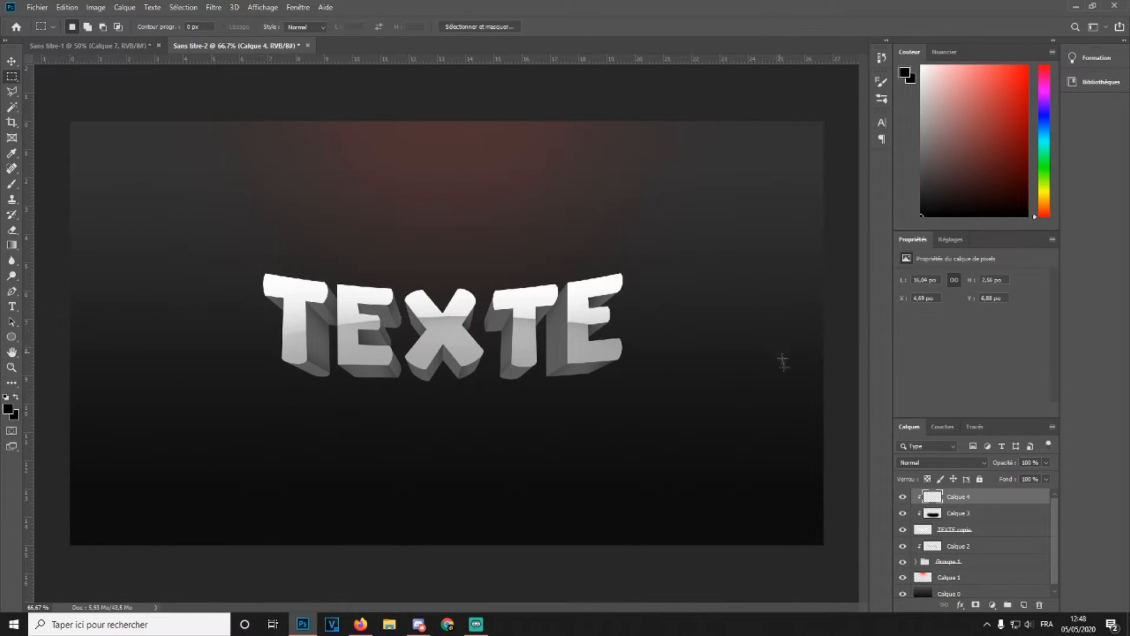
Nudge Calque 4 down three steps with the Move tool and set its opacity to 42%
click(11, 61)
key(Down)
key(Down)
key(Down)
key(Down)
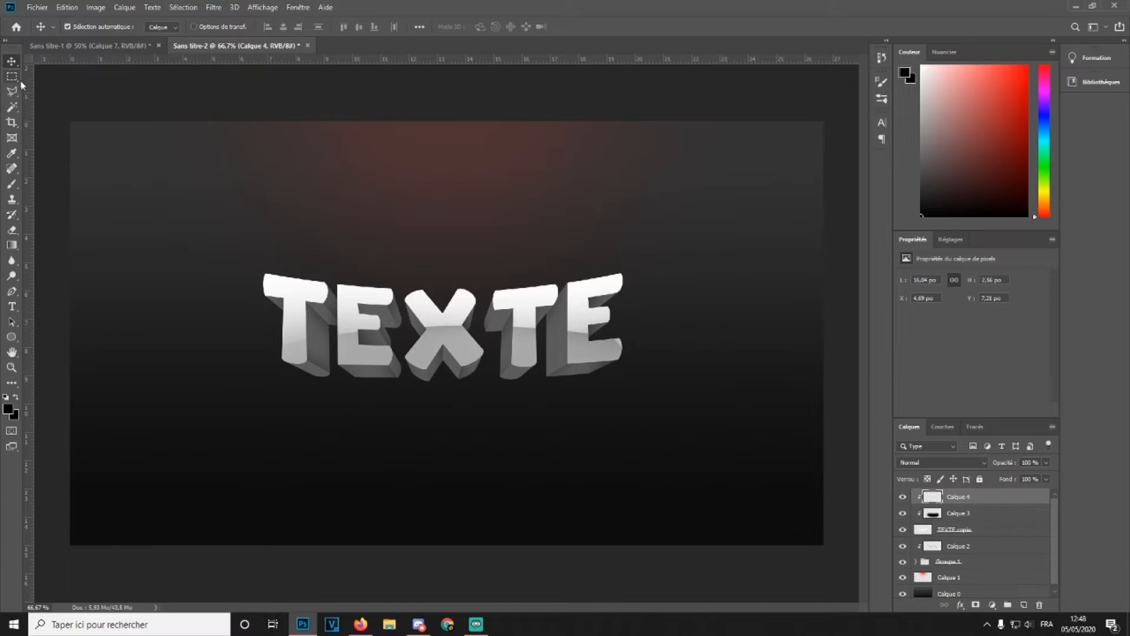
drag(1005, 464, 975, 473)
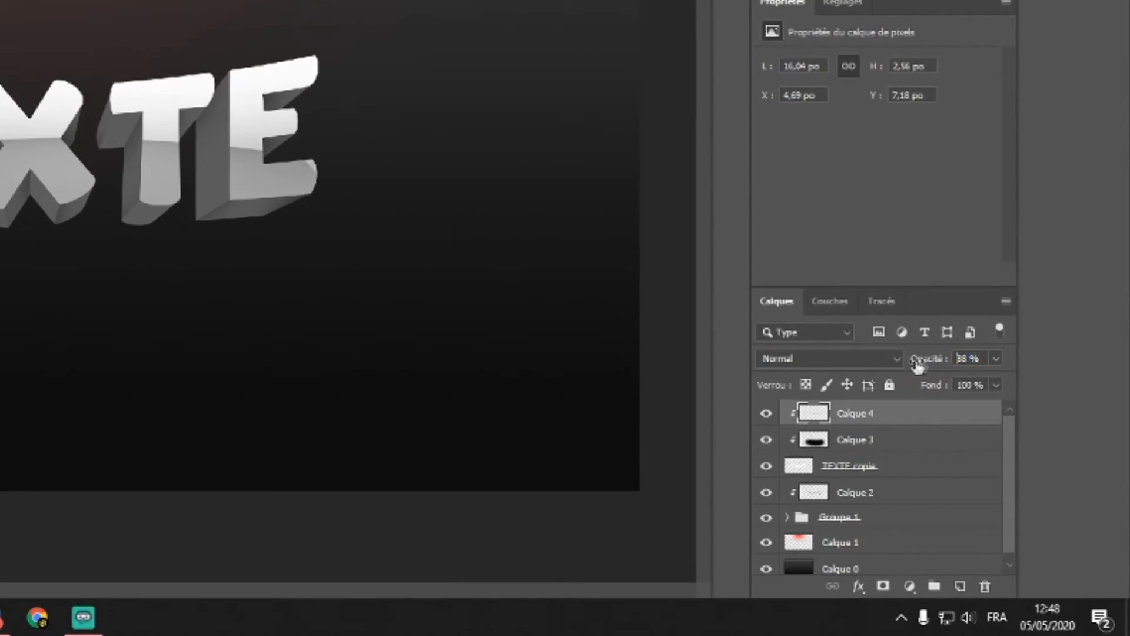
drag(882, 378, 873, 378)
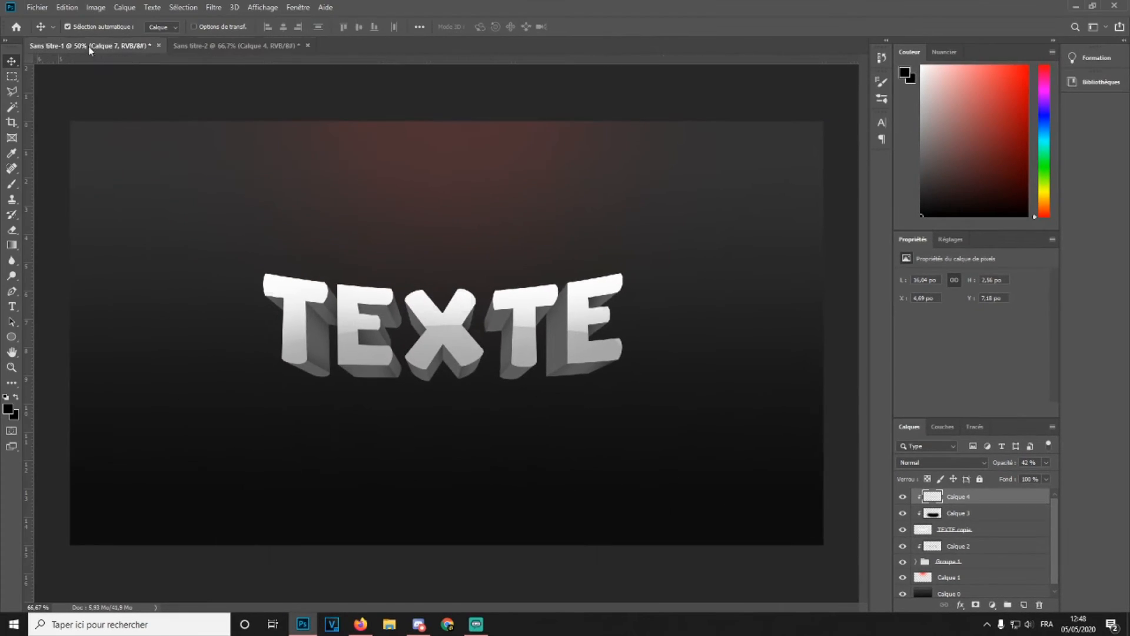
Compare with the reference document, then group all the text layers from Calque 4 down to Groupe 1 into a new group
click(89, 47)
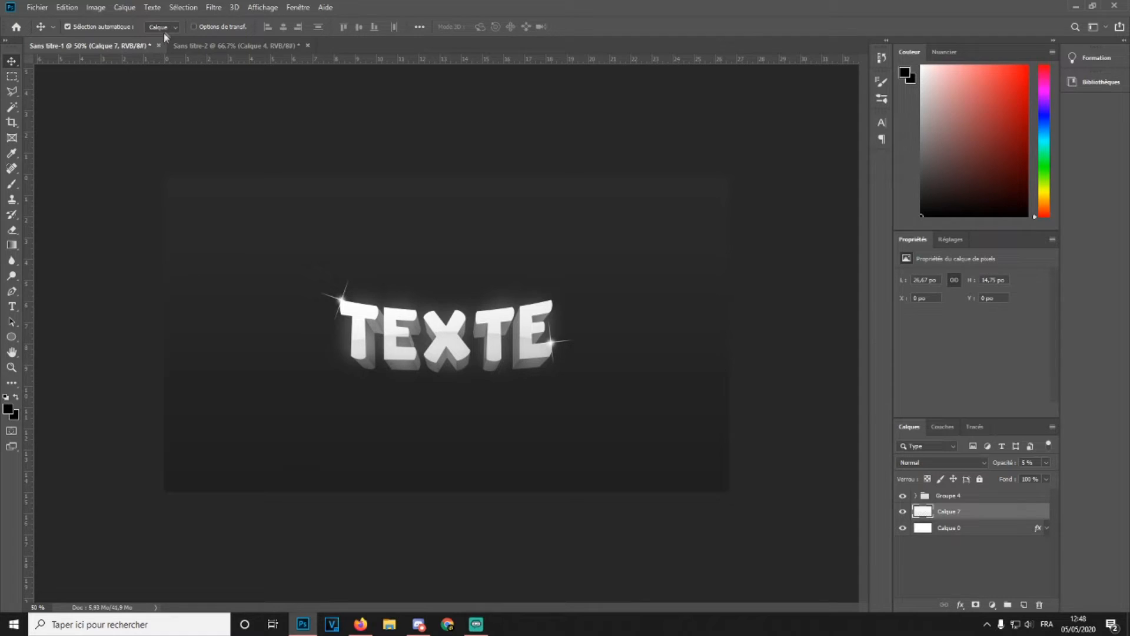
click(228, 47)
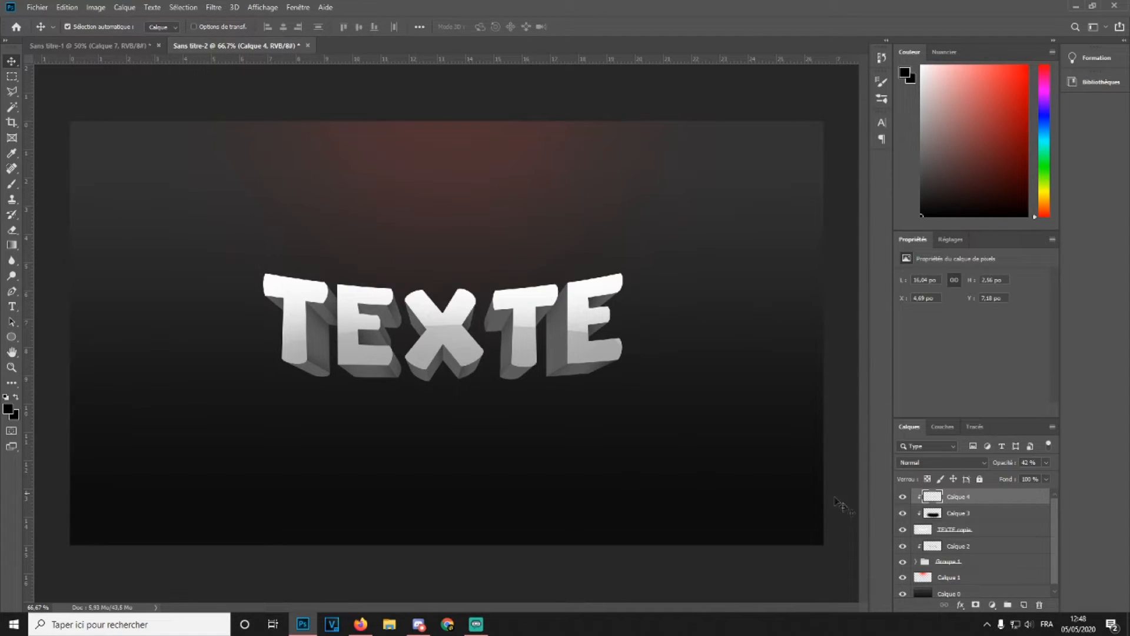
scroll(939, 532, down, 1)
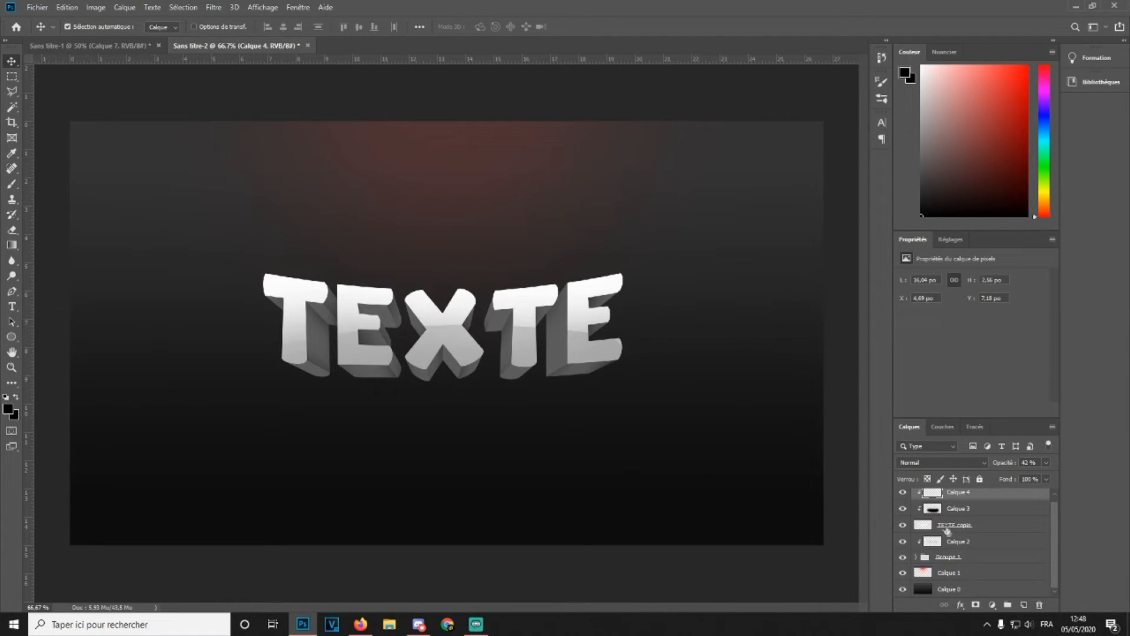
shift+click(973, 556)
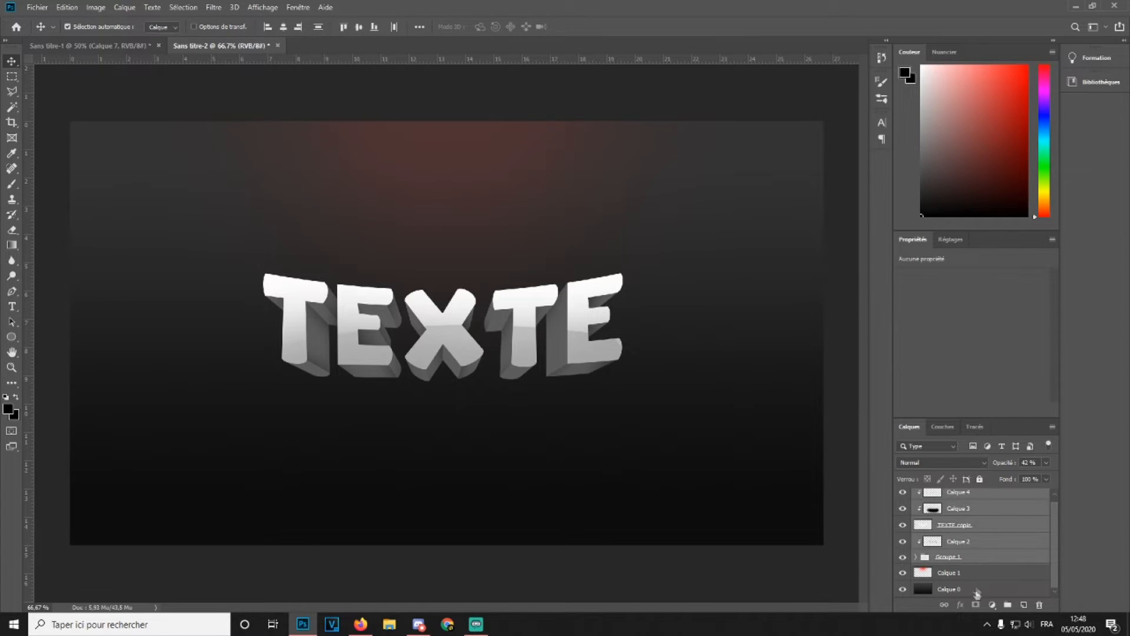
click(1007, 605)
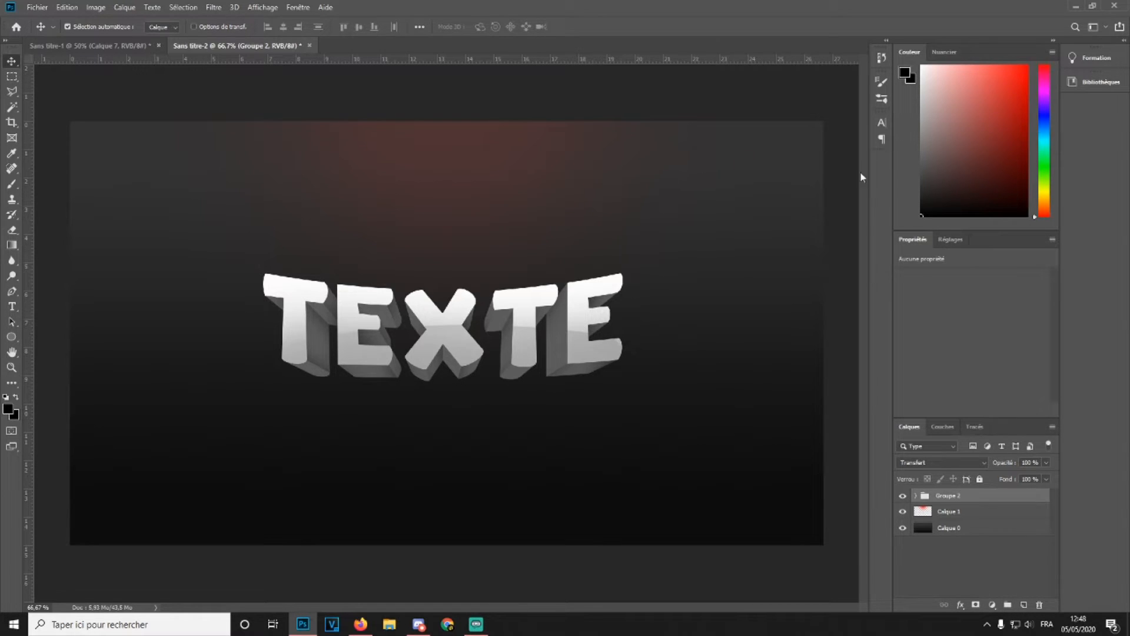
Check the reference again, pick the Brush tool, set the foreground color to white (ffffff), and add a new layer
click(91, 46)
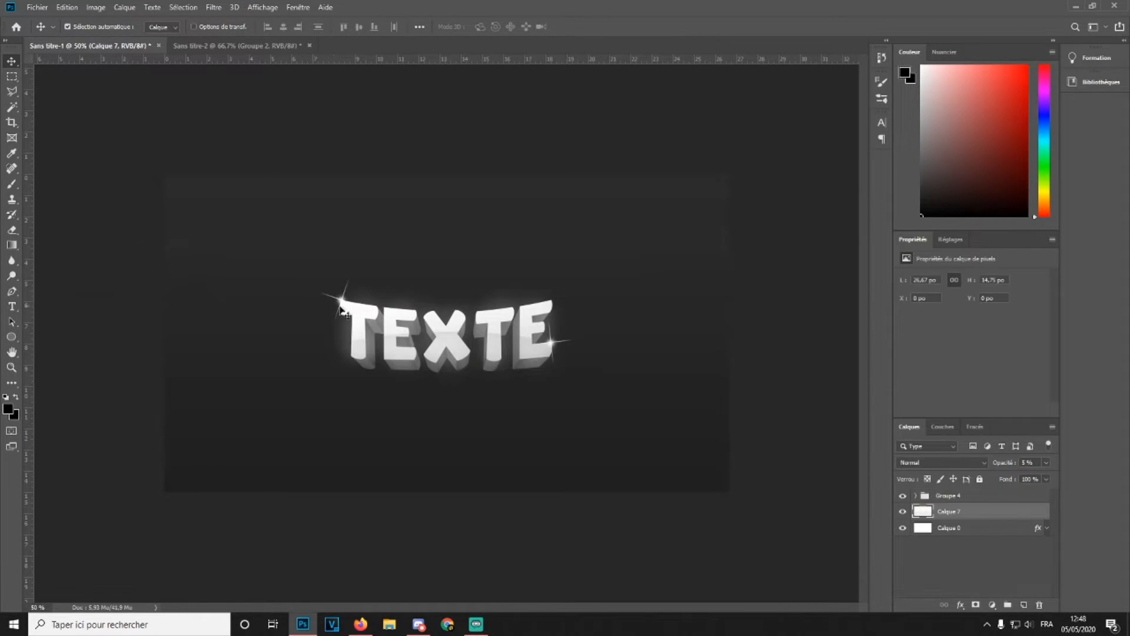
click(176, 45)
click(12, 184)
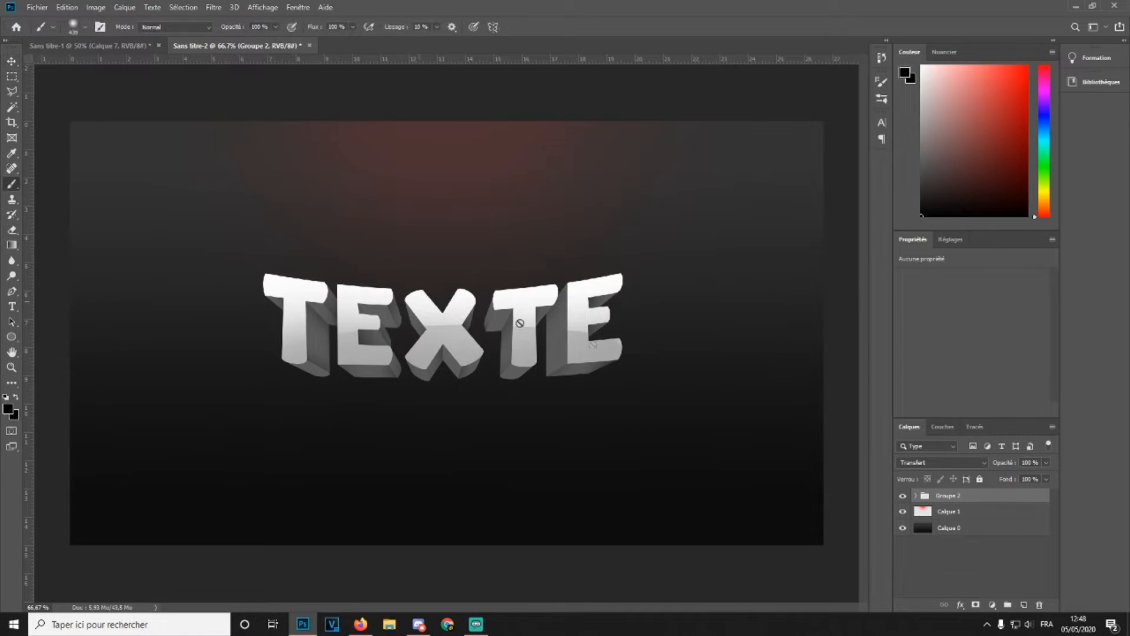
click(8, 409)
drag(839, 425, 788, 406)
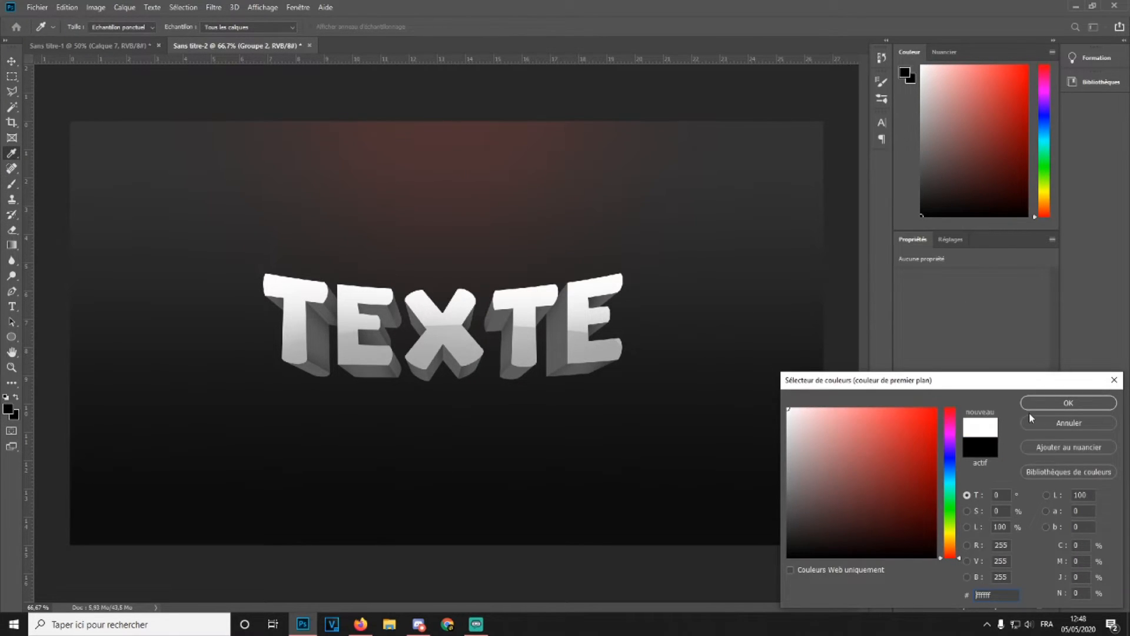
click(1049, 404)
click(1023, 607)
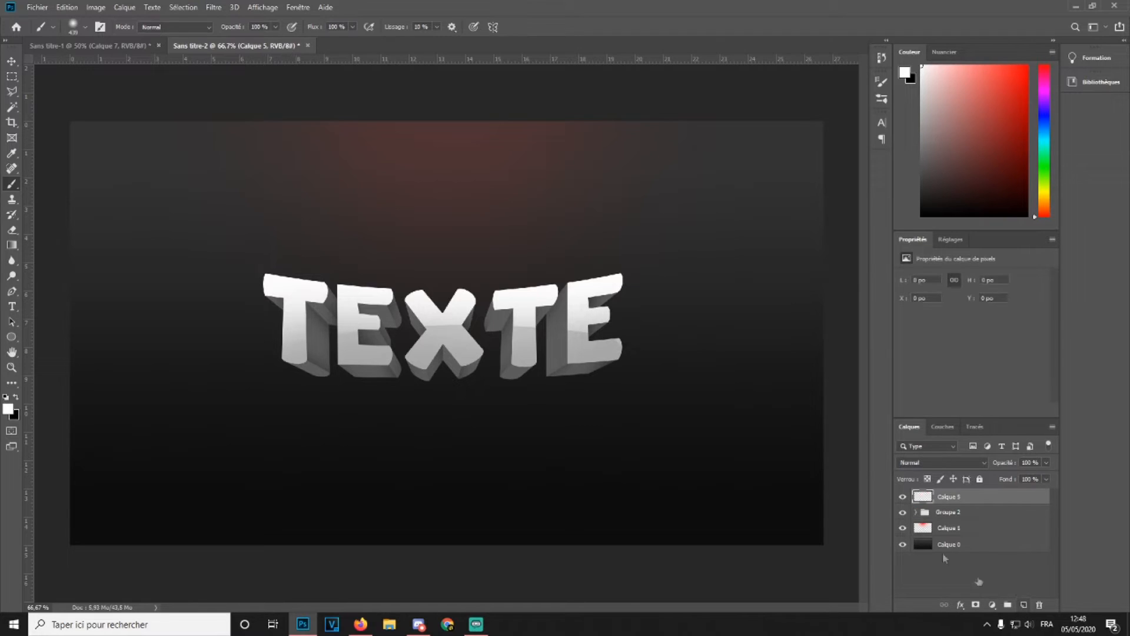
Paint a soft white glow dot above the text on the new layer, zooming in on that area
click(86, 27)
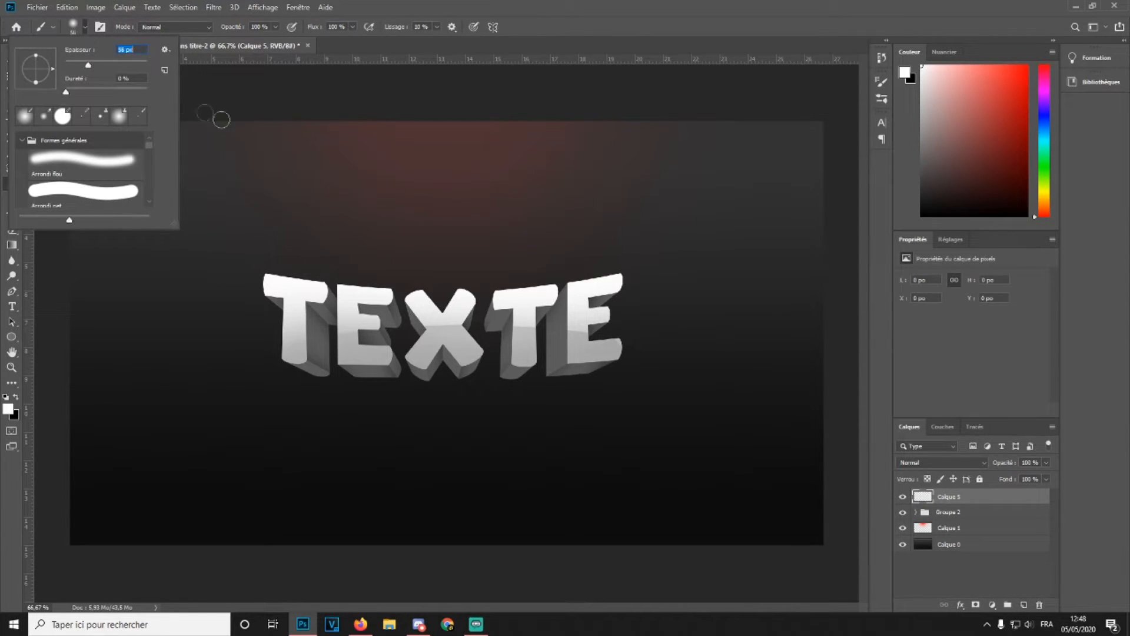
click(265, 212)
key(ctrl+plus)
key(ctrl+plus)
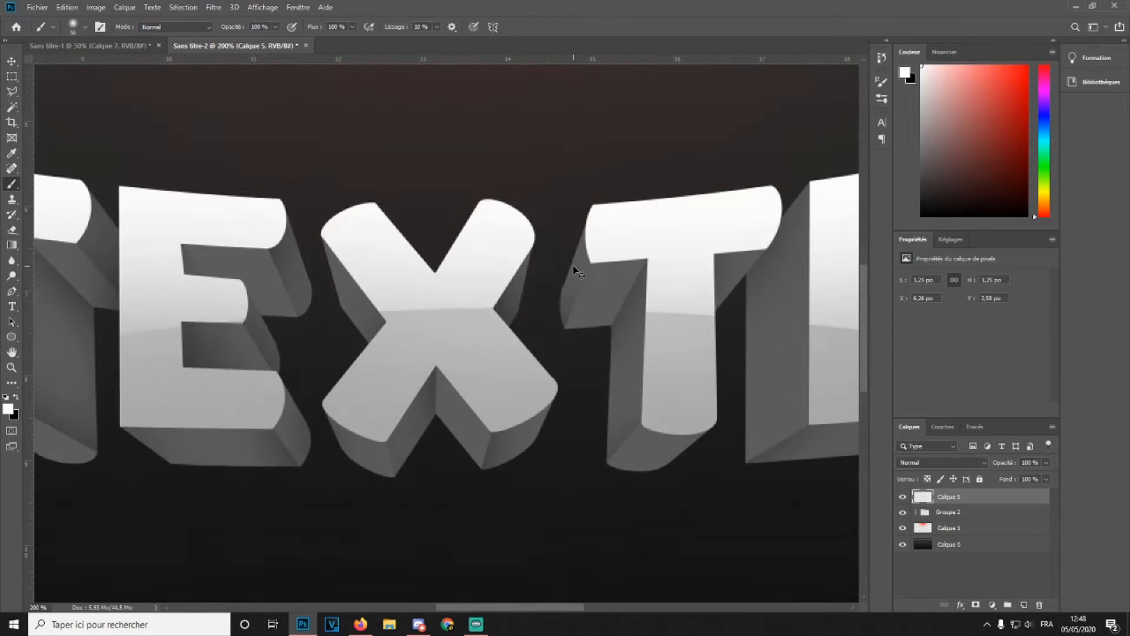
drag(482, 609, 385, 608)
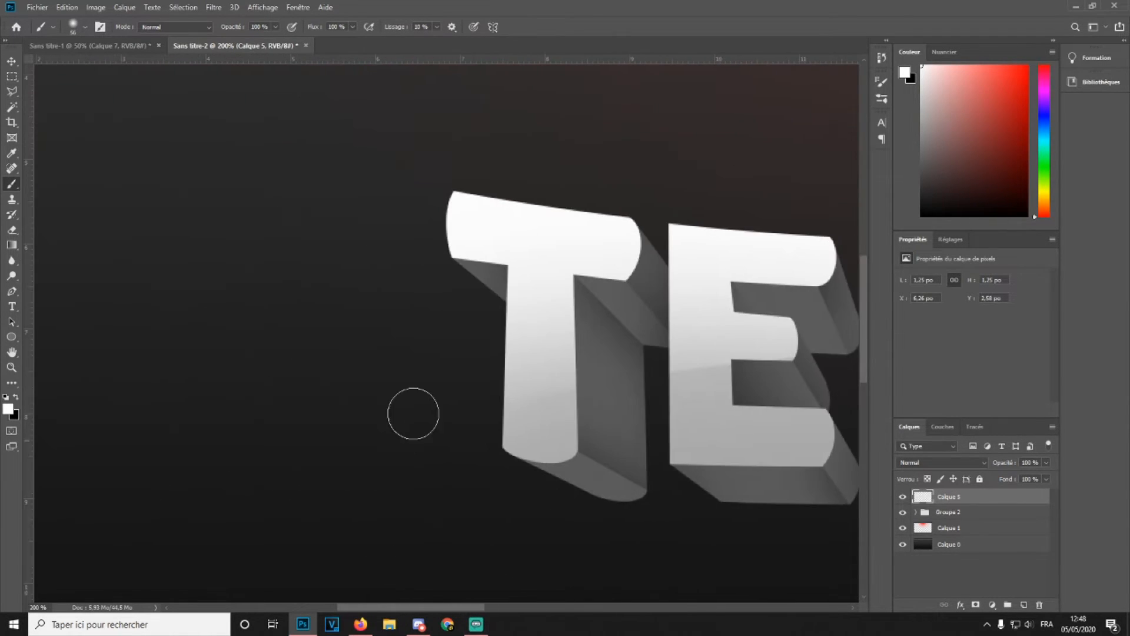
scroll(415, 347, up, 10)
scroll(418, 339, up, 1)
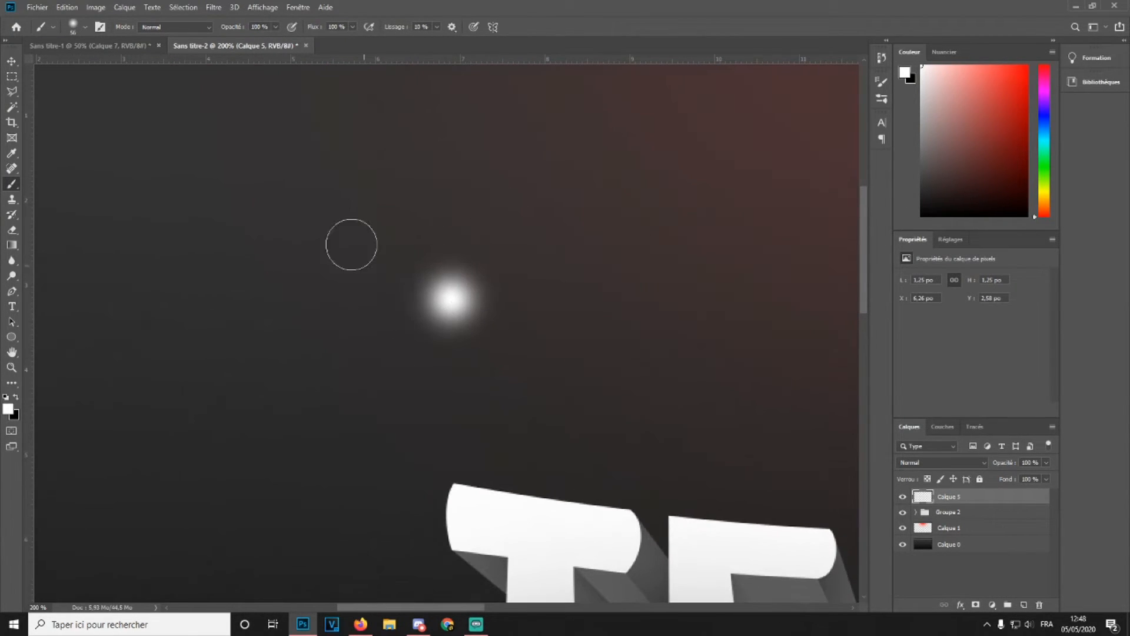
Add another layer, set the brush to 8 px, pull a vertical guide through the glow, and paint a straight vertical line along it
click(1024, 604)
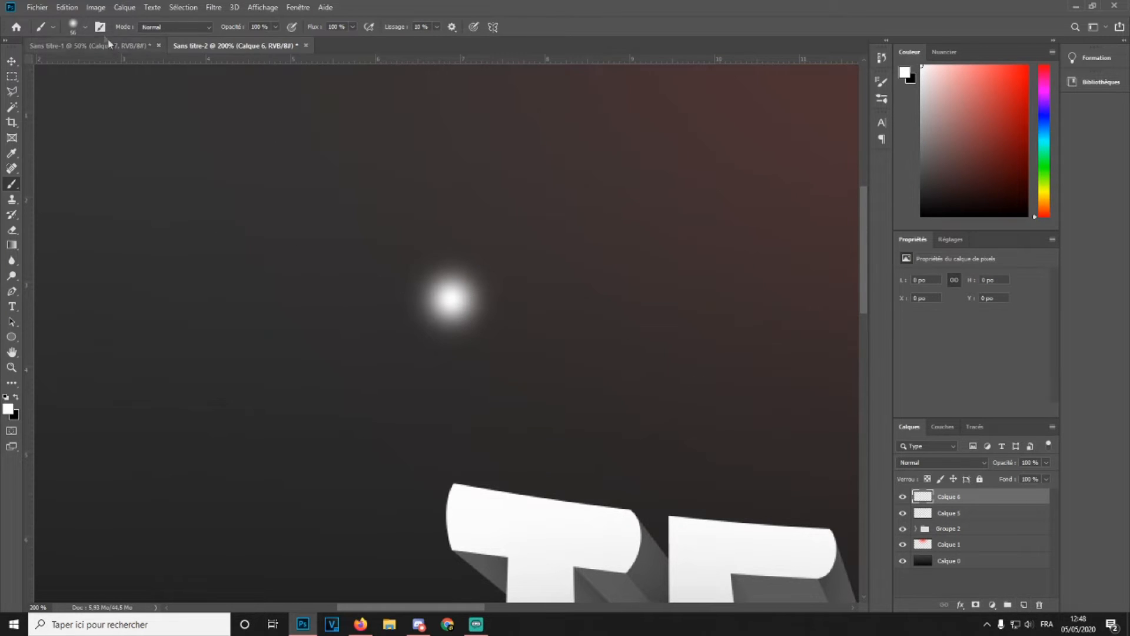
click(74, 30)
drag(69, 65, 67, 65)
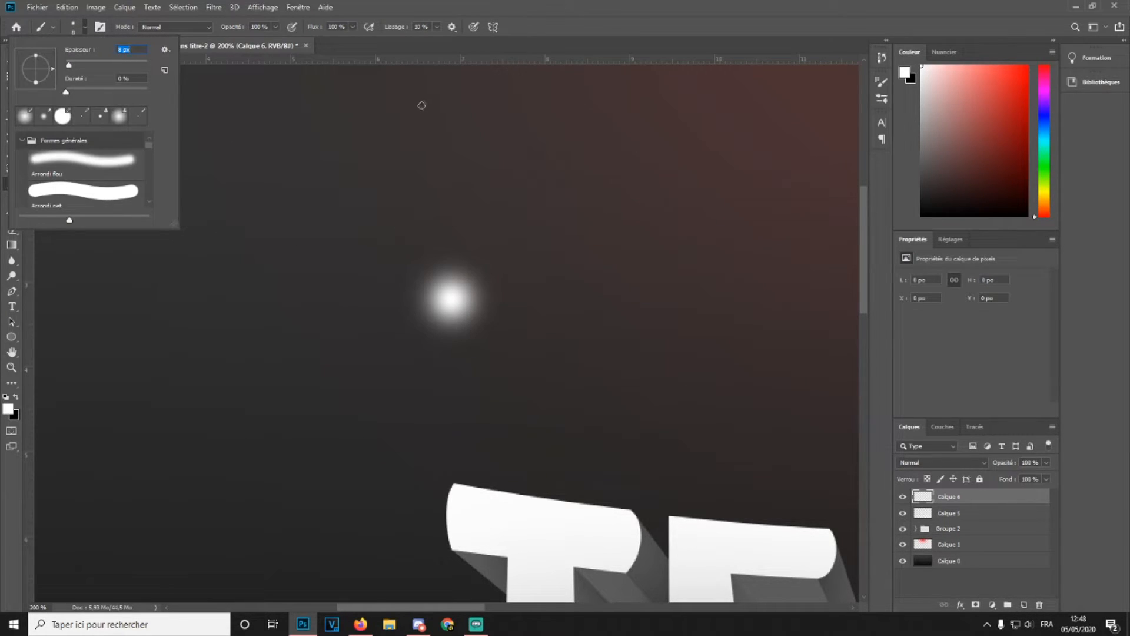
click(30, 385)
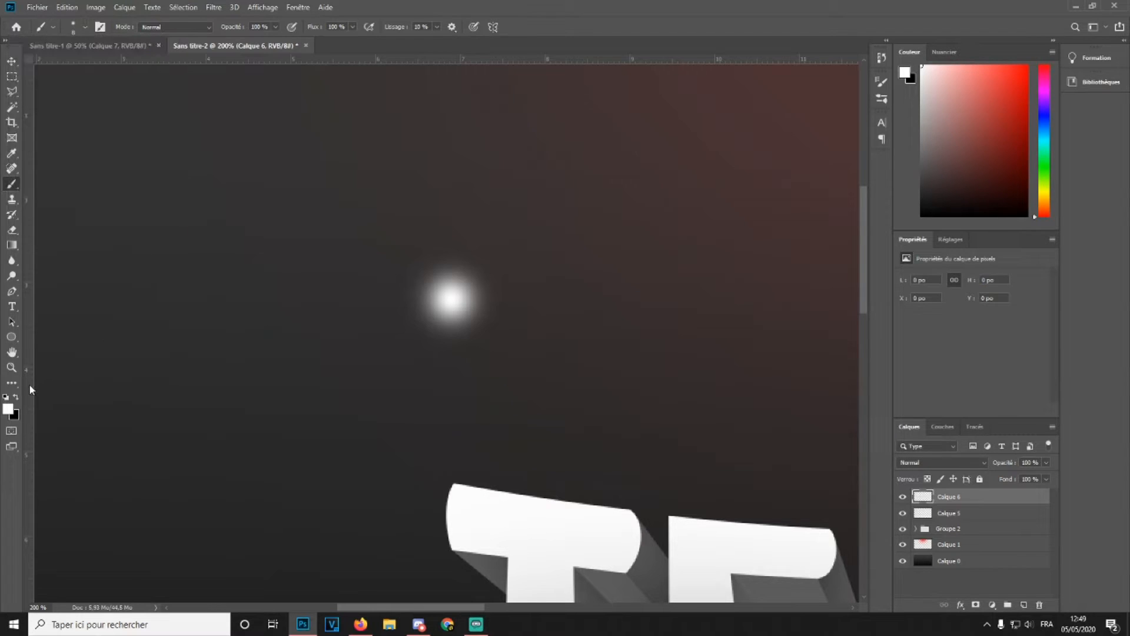
double_click(27, 383)
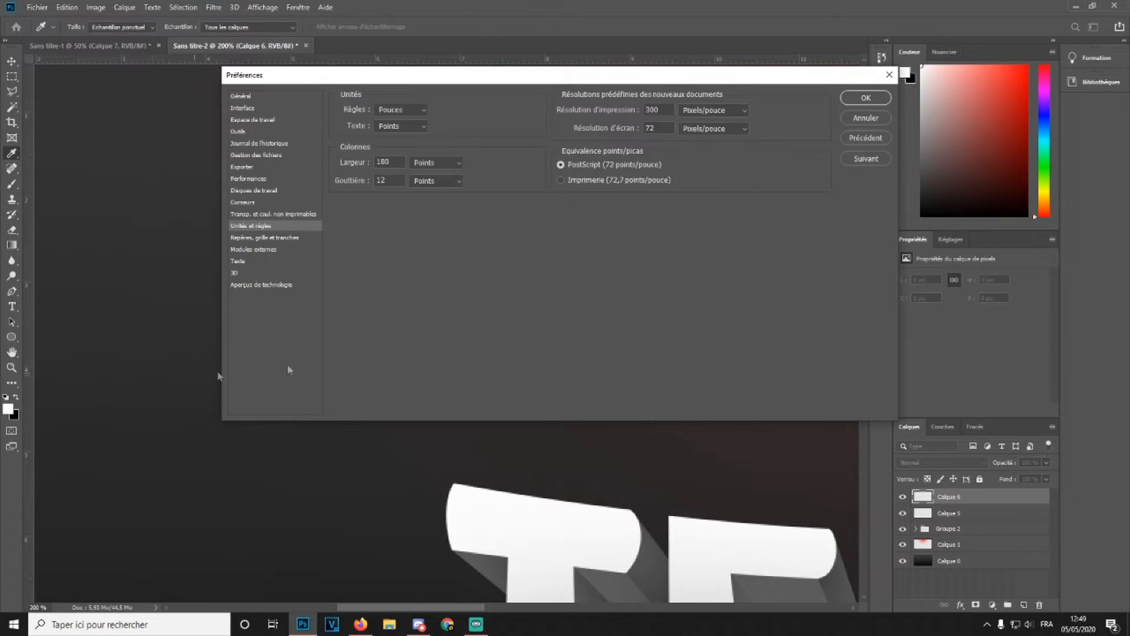
click(863, 118)
drag(25, 331, 450, 381)
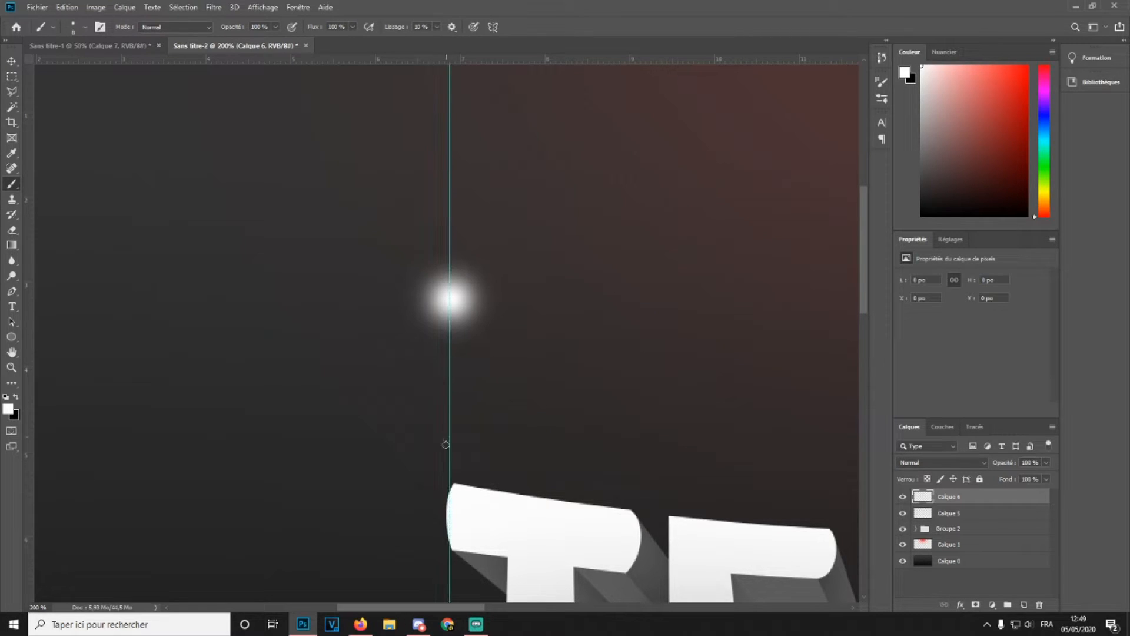
click(451, 463)
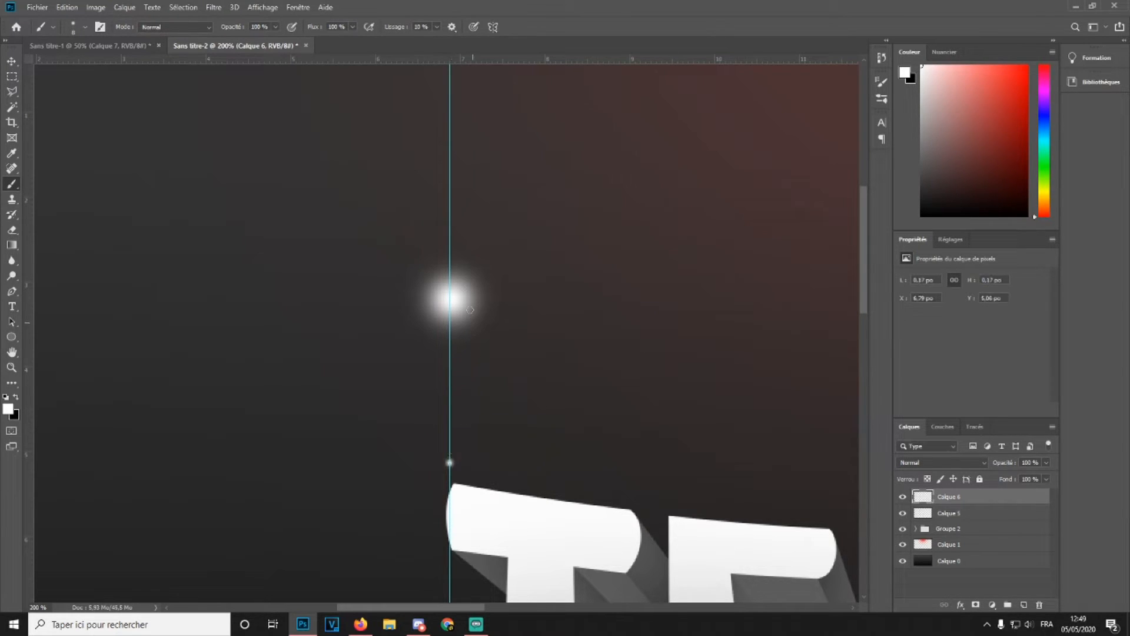
shift+click(450, 138)
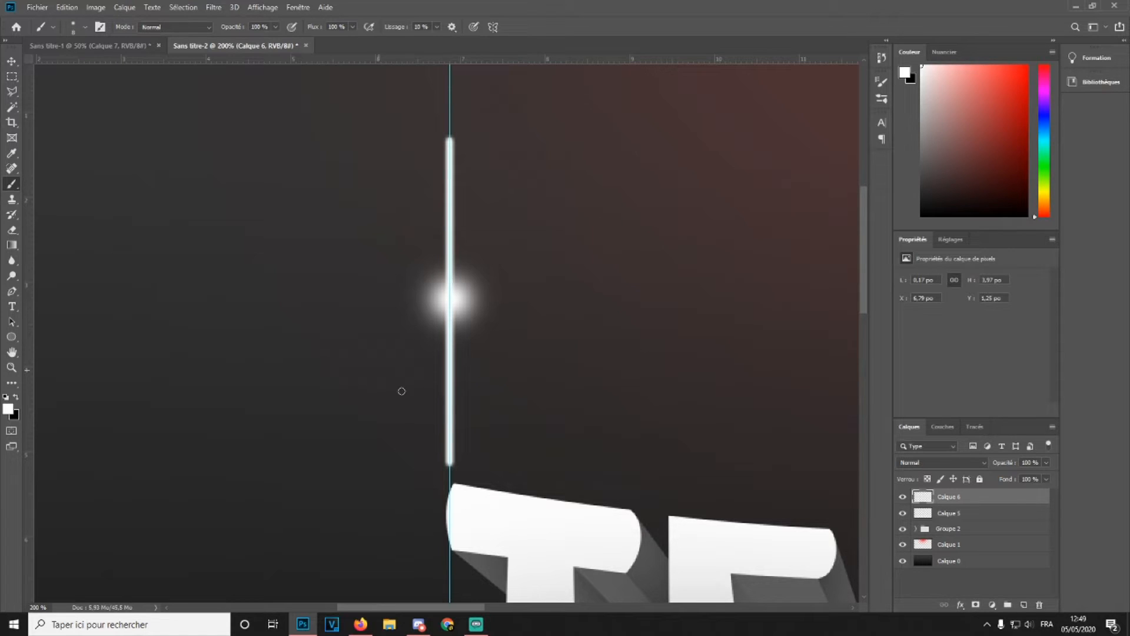
Apply a Motion Blur (Flou directionnel) with angle 90 and distance 162 pixels to the vertical line
click(213, 7)
mouse_move(115, 195)
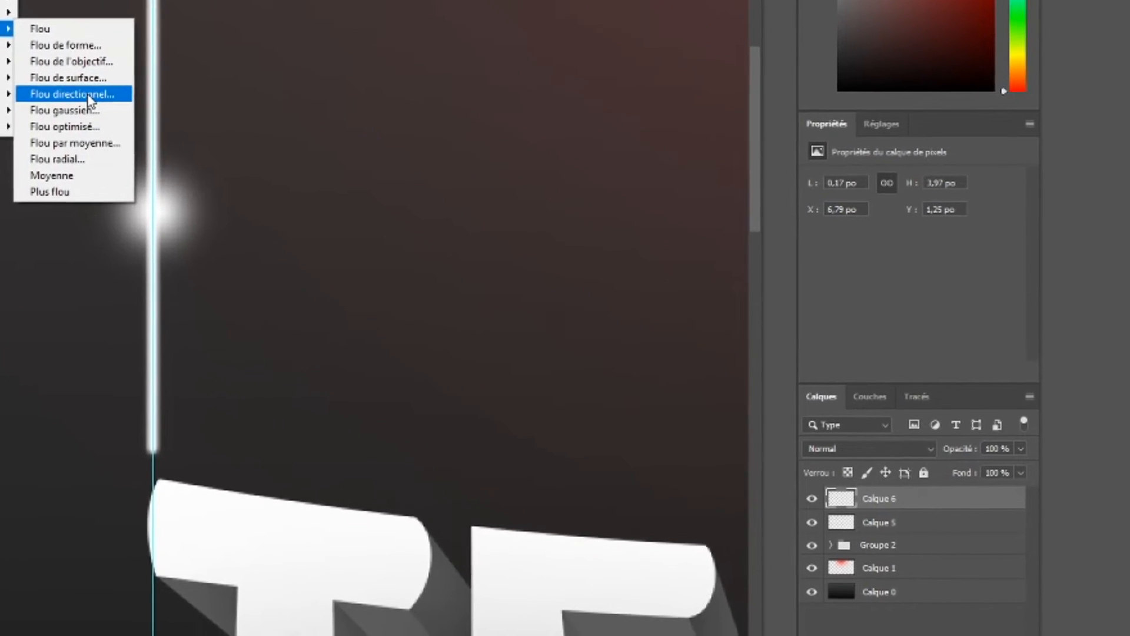
click(88, 95)
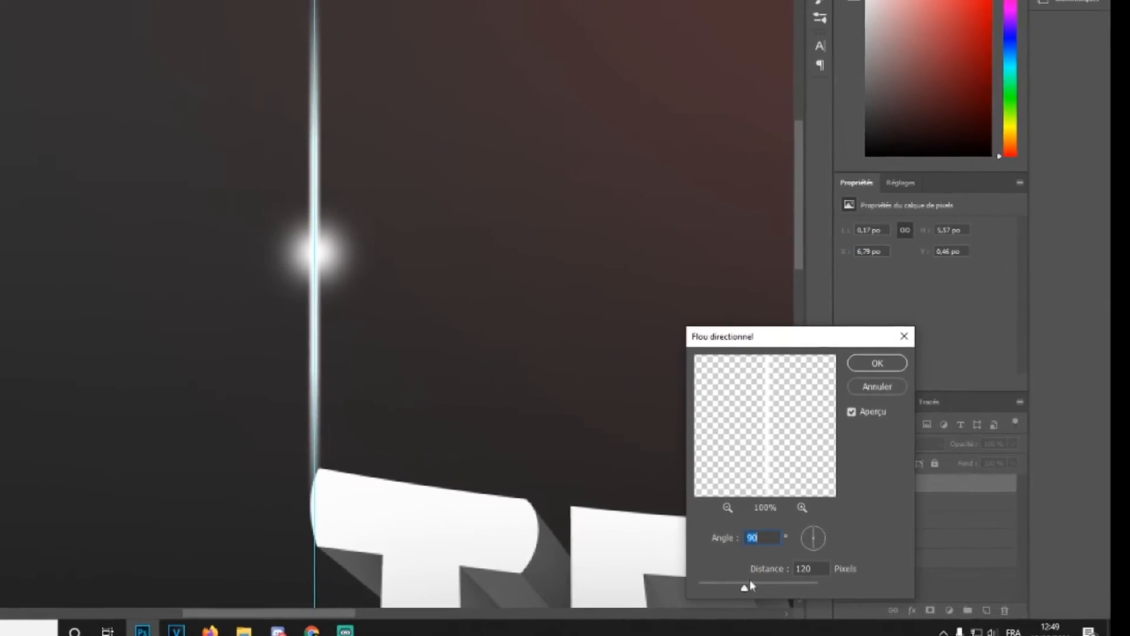
click(877, 363)
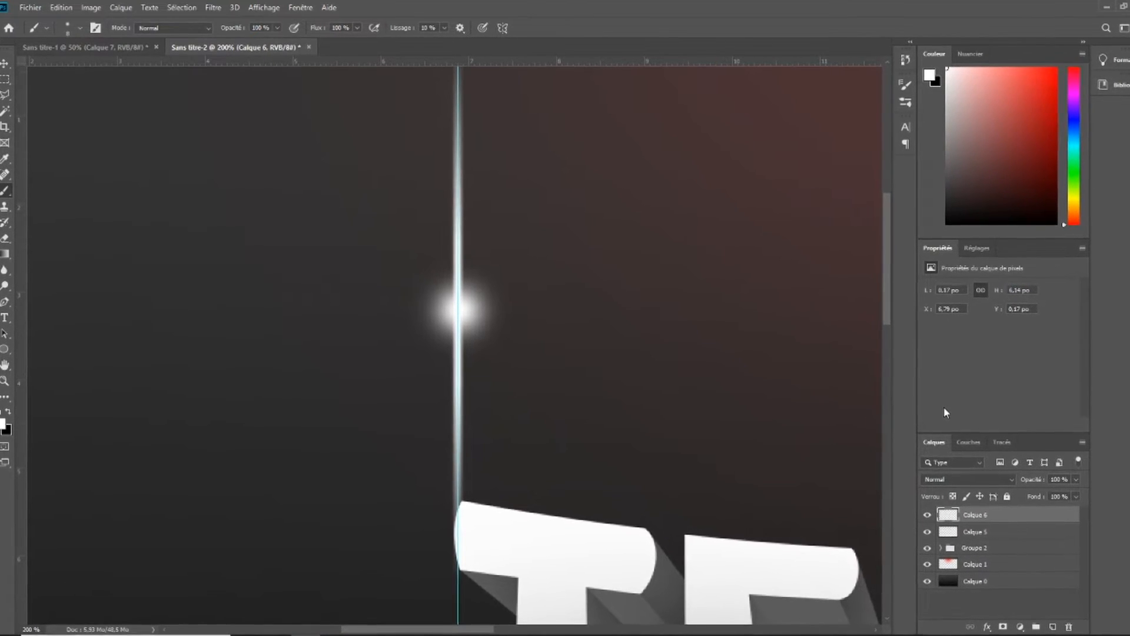
Duplicate the streak layer and rotate the copy 90° clockwise to form a cross-shaped sparkle
key(ctrl+j)
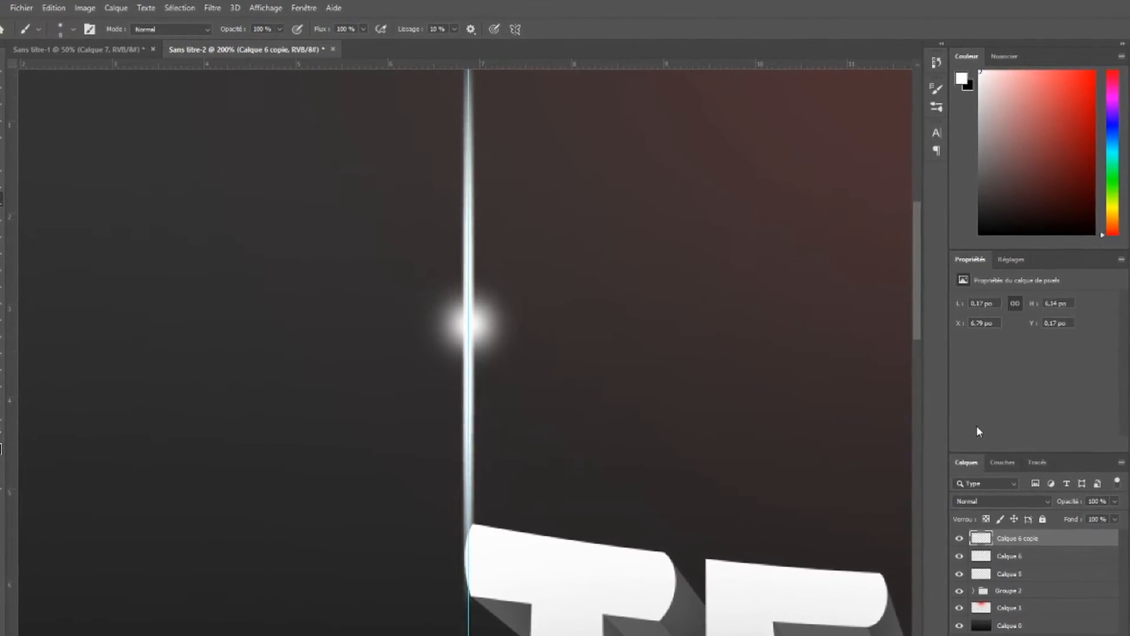
right_click(1100, 552)
right_click(495, 383)
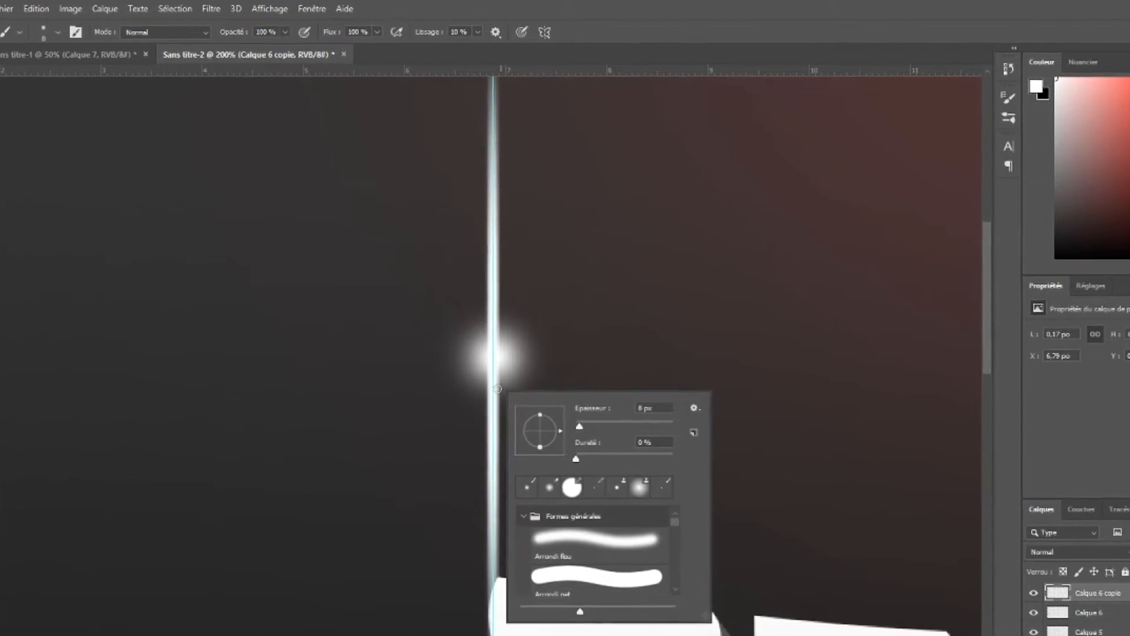
click(487, 379)
key(ctrl+t)
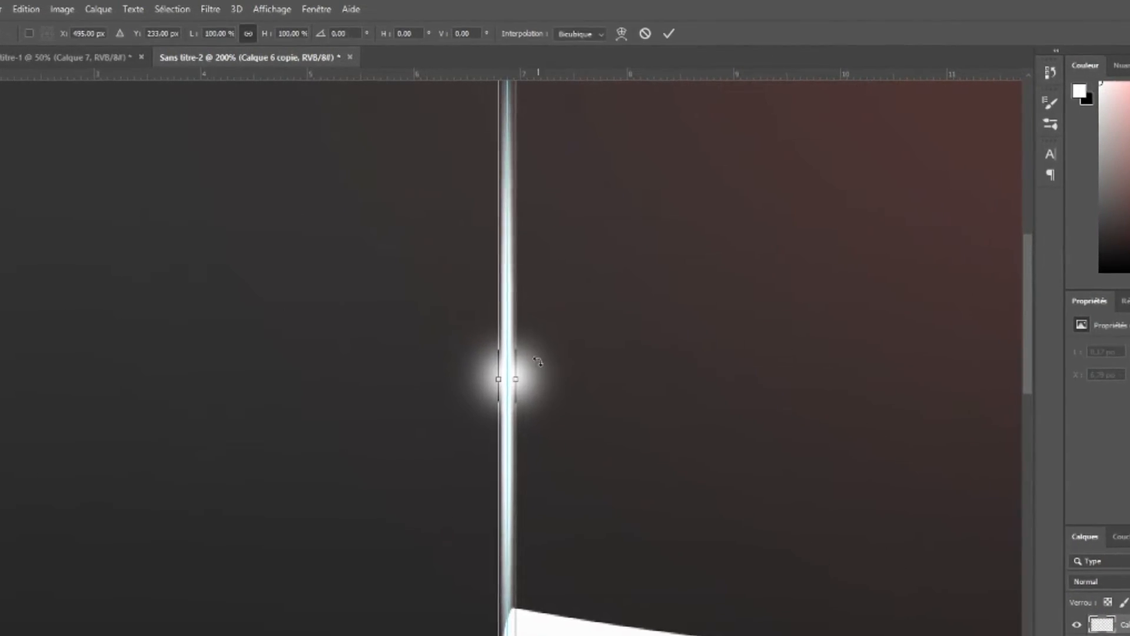
right_click(503, 322)
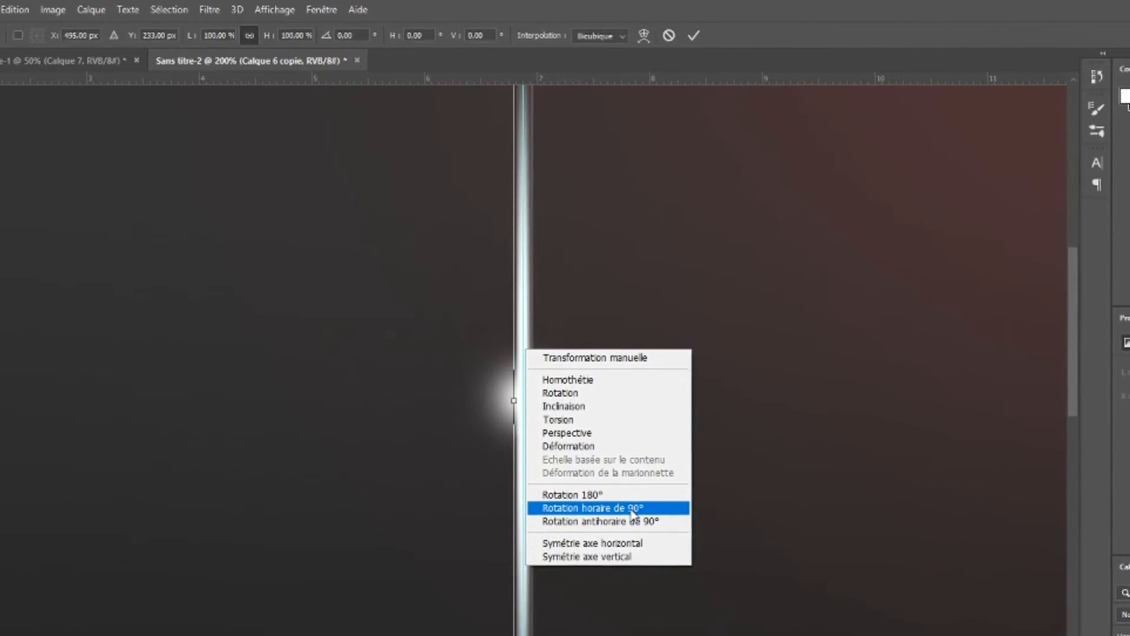
click(582, 494)
key(Return)
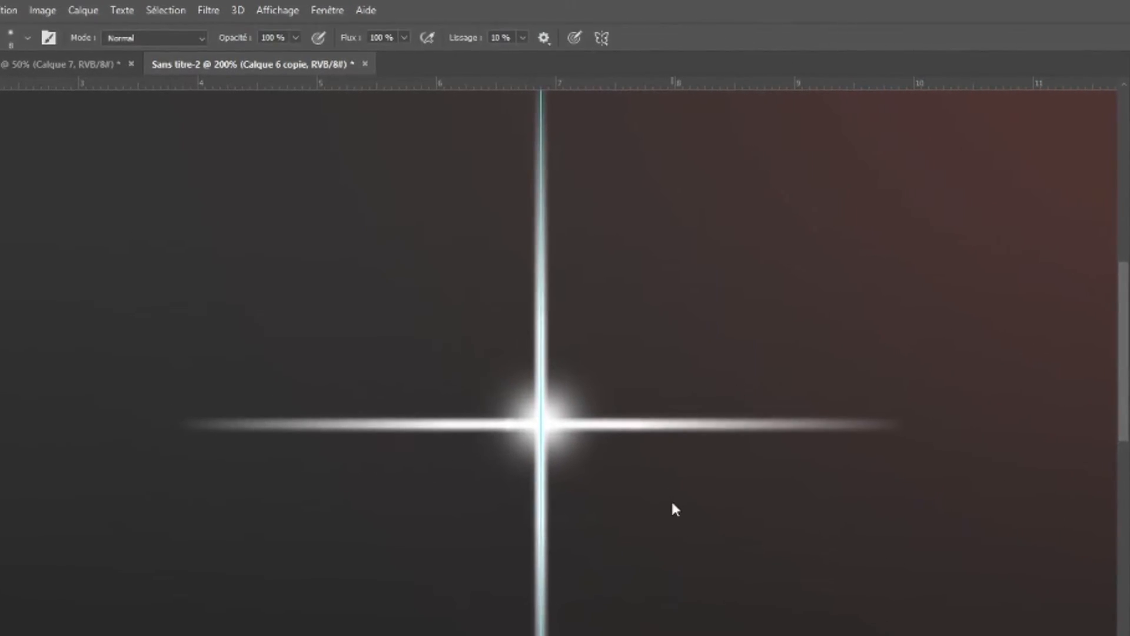
key(ctrl+minus)
key(ctrl+minus)
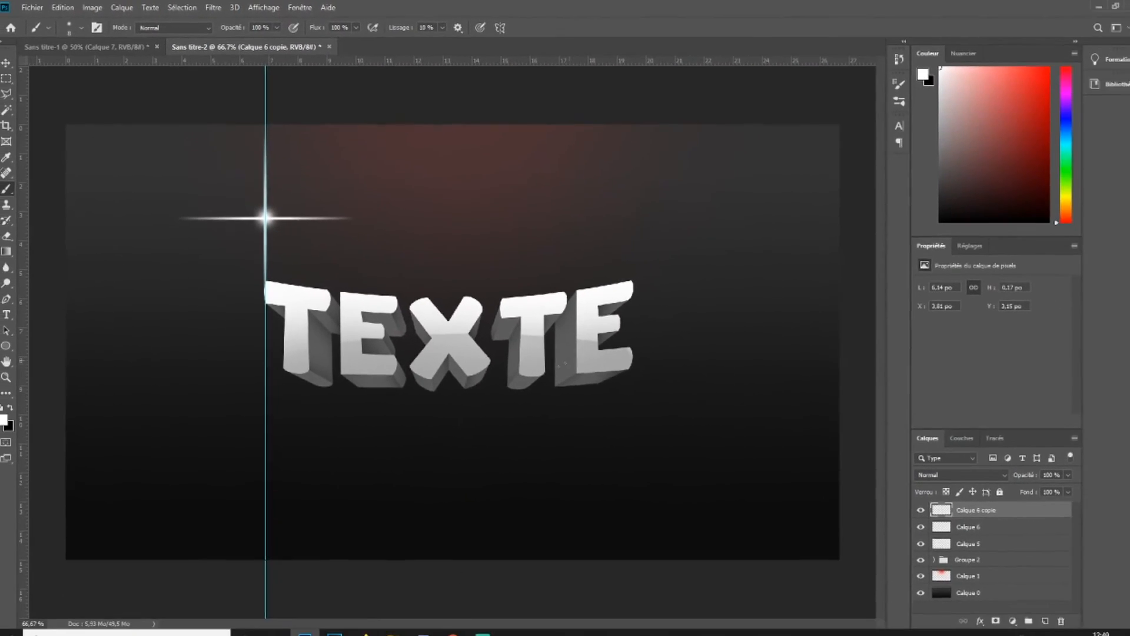
Scale the sparkle layers down to about 50% and reposition the sparkle above the text's top-left corner
shift+click(974, 518)
key(ctrl+t)
drag(337, 137, 289, 185)
drag(252, 220, 272, 203)
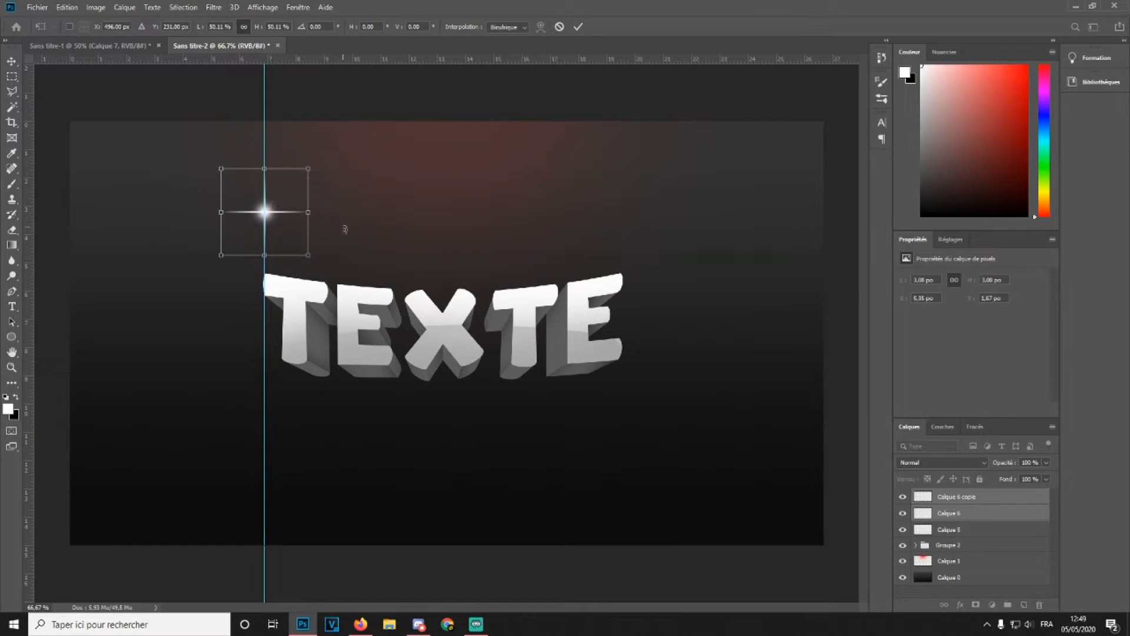
key(Return)
Clear all guides from the document
key(b)
click(278, 6)
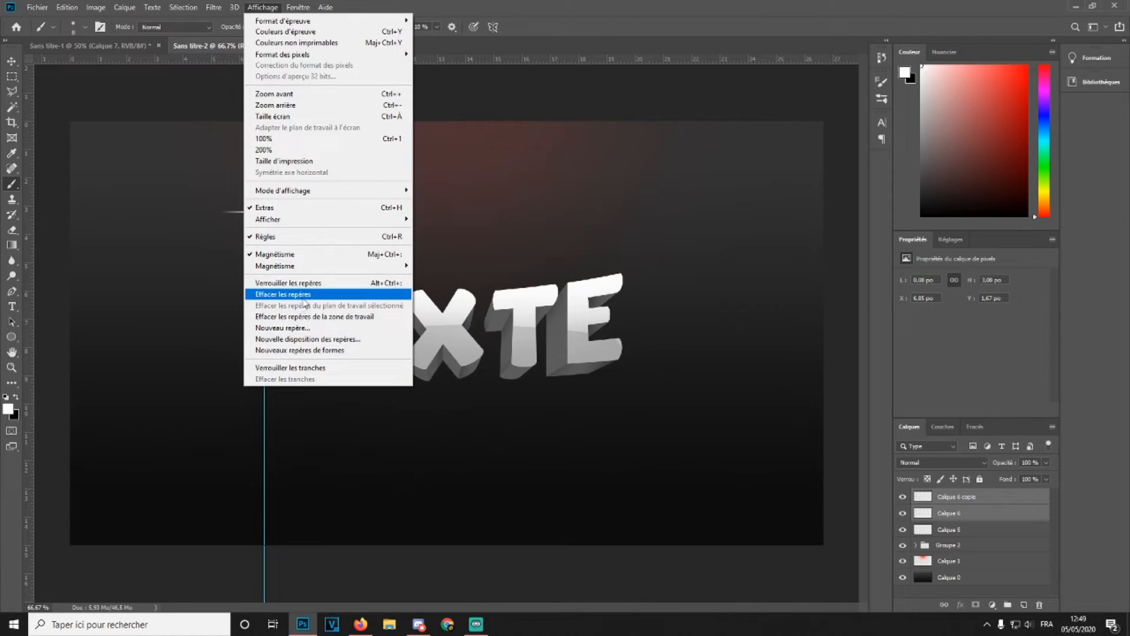
click(301, 295)
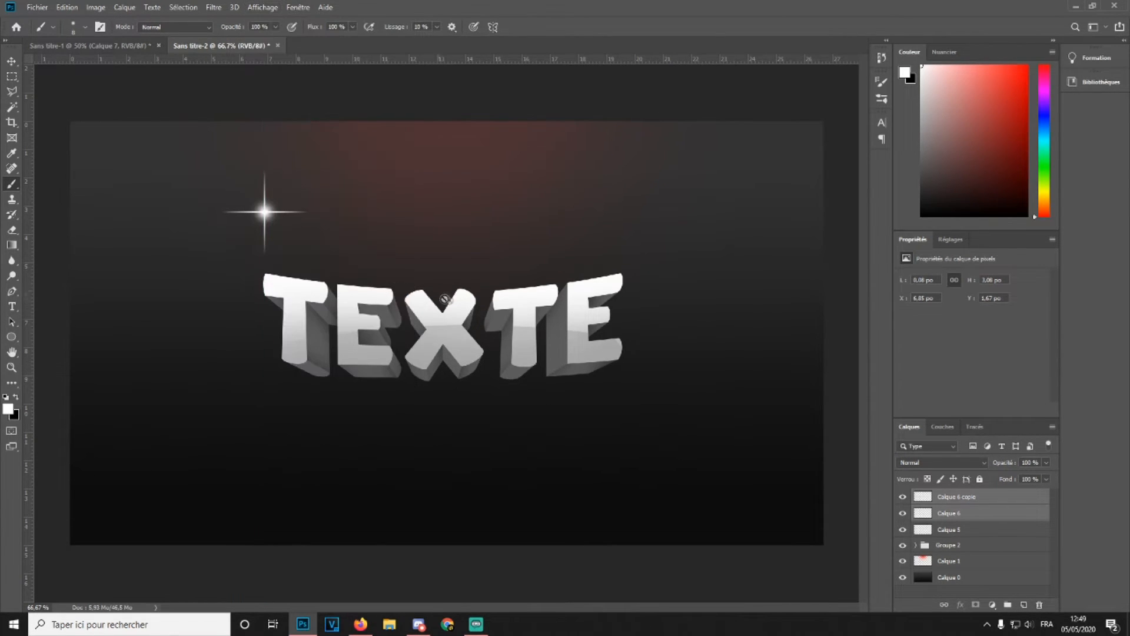
key(ctrl+t)
drag(338, 180, 339, 191)
mouse_move(275, 212)
mouse_down()
mouse_move(264, 243)
mouse_move(275, 272)
mouse_up()
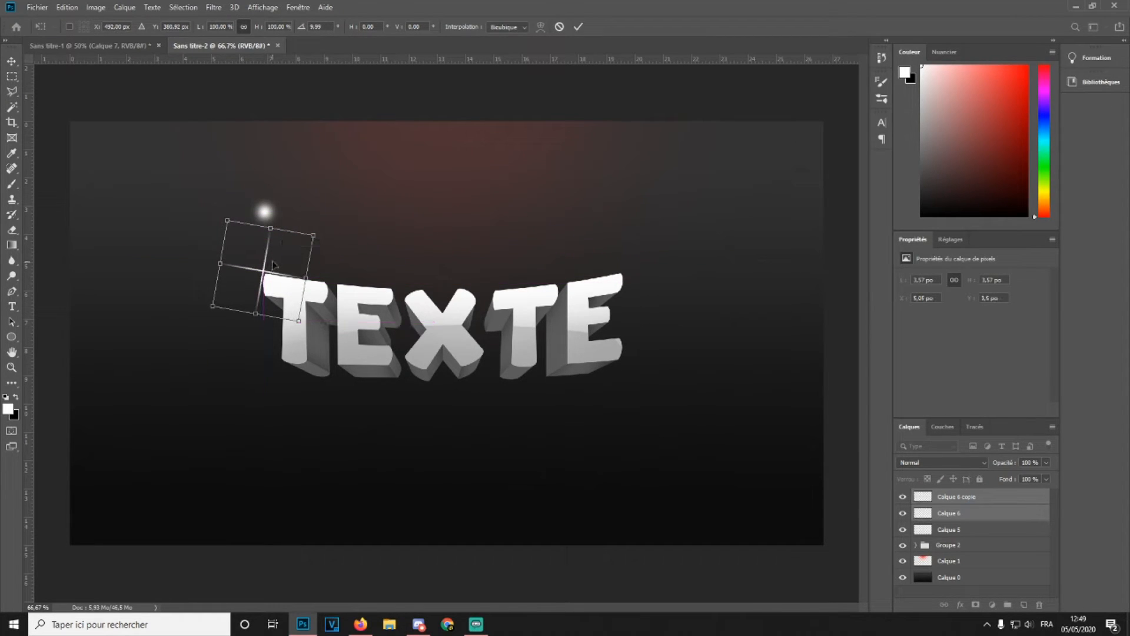
key(Escape)
Group the three sparkle layers into a new group named Lanceflare
click(958, 531)
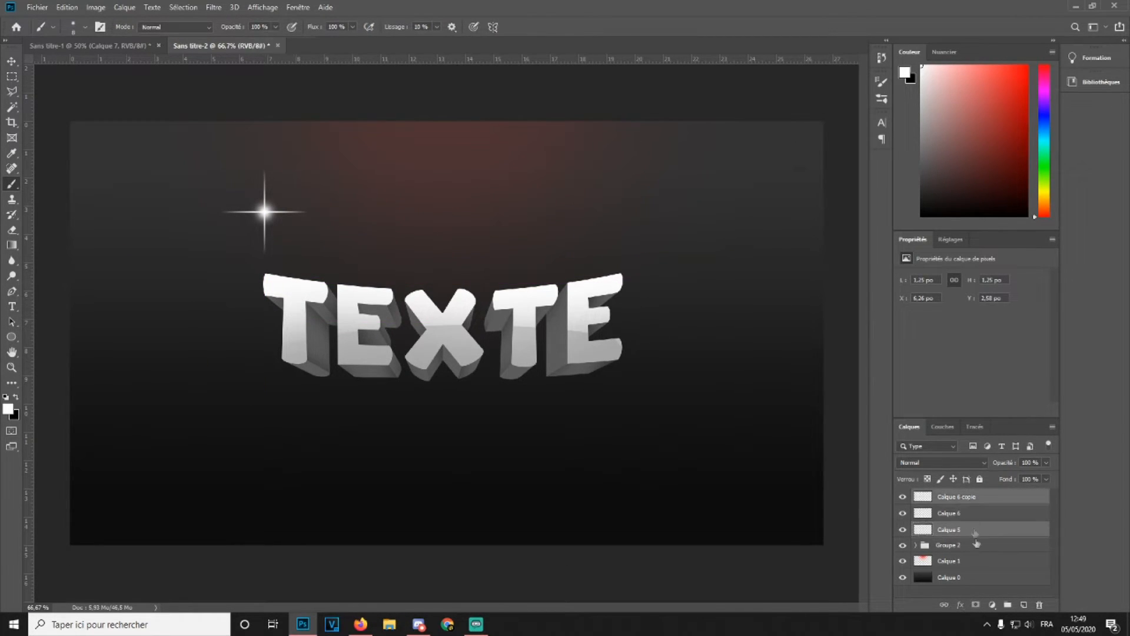
click(956, 499)
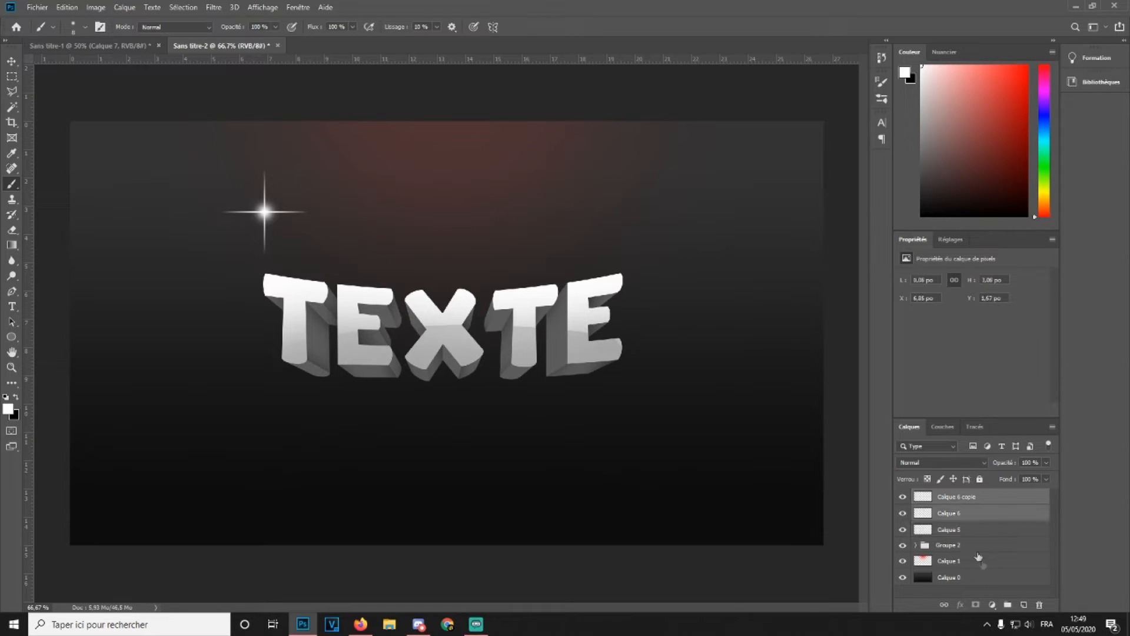
shift+click(964, 530)
key(ctrl+g)
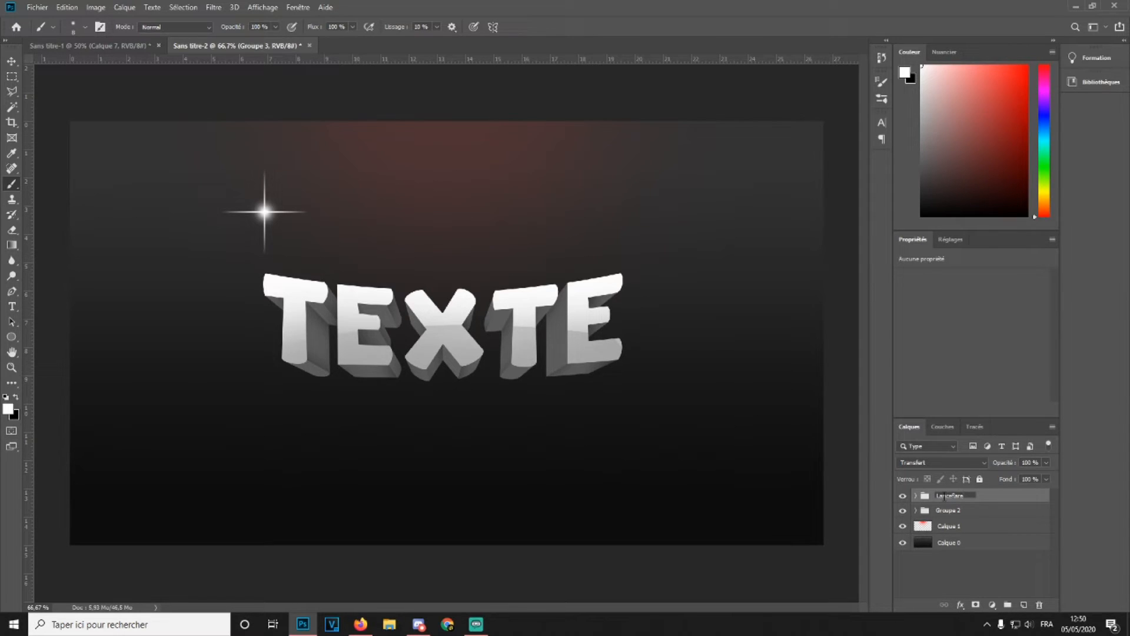
Rename the text group to TEXTE
double_click(947, 510)
text(L)
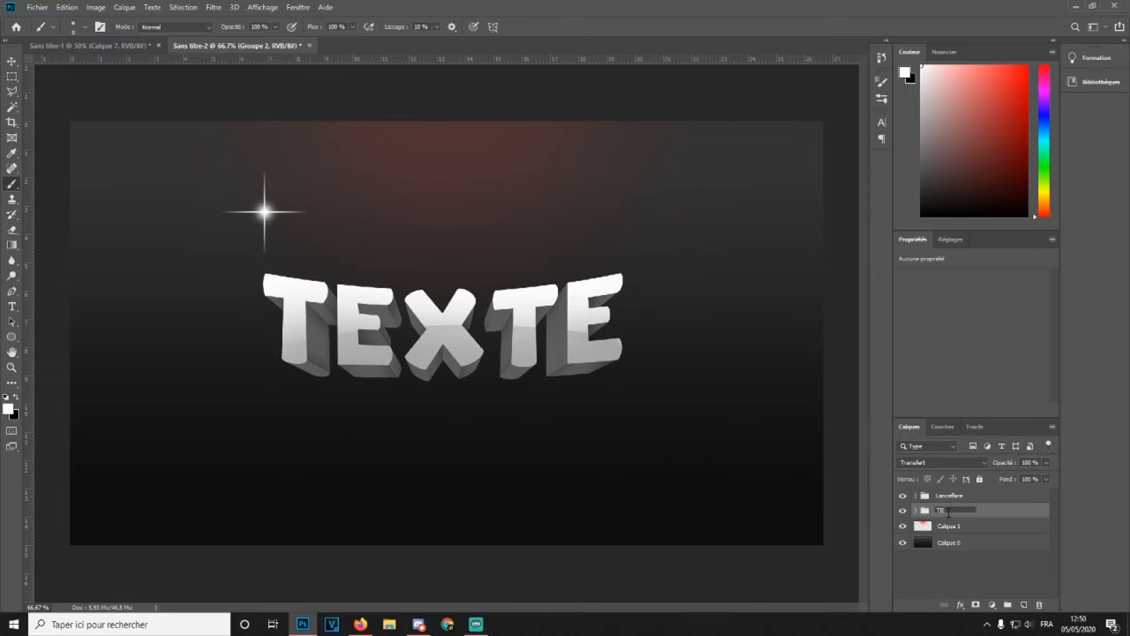
key(Return)
Move, rotate and enlarge the Lanceflare group so the sparkle sits on the top-left corner of the T
click(954, 498)
key(ctrl+t)
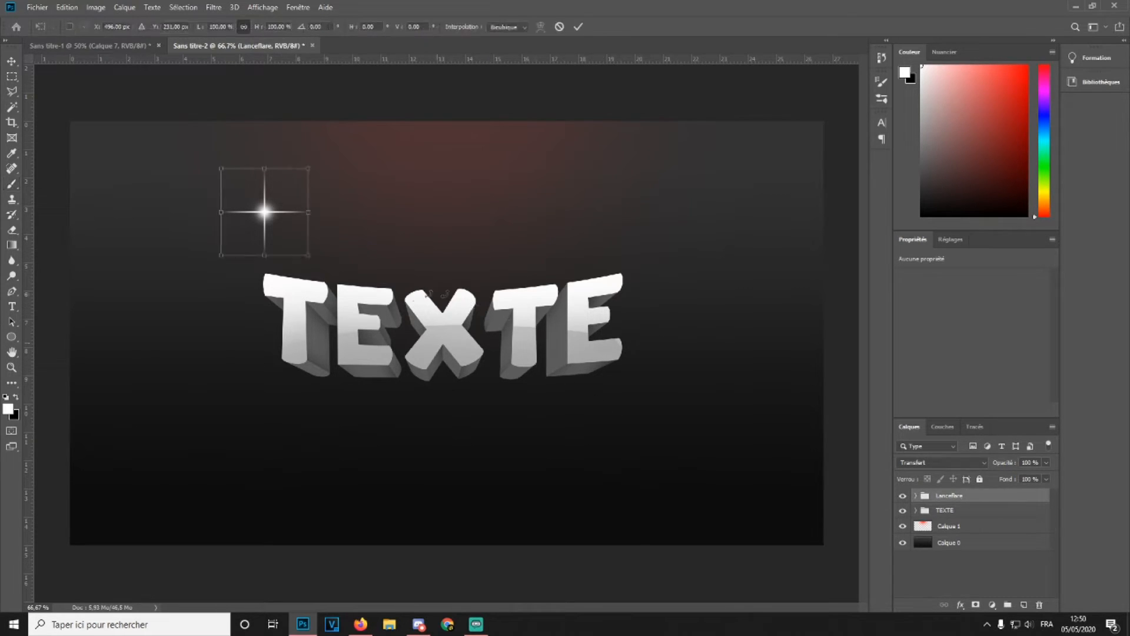
drag(269, 212, 269, 272)
drag(321, 246, 350, 259)
mouse_move(229, 218)
mouse_down()
mouse_move(268, 282)
mouse_move(329, 268)
mouse_up()
key(Return)
key(b)
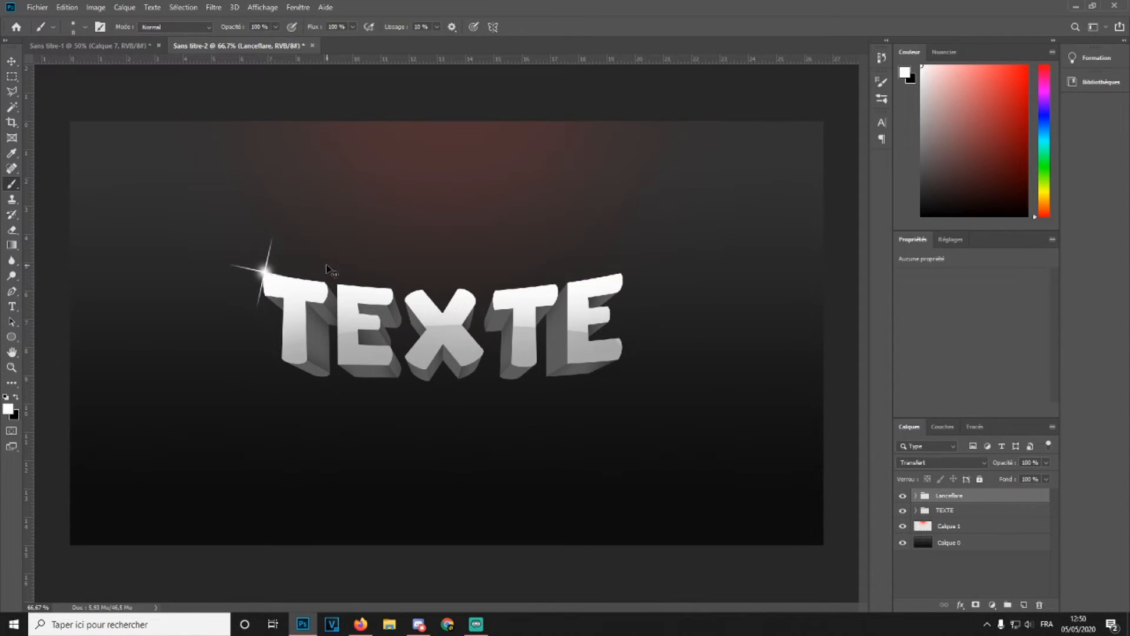
Duplicate the Lanceflare group and move the rotated, smaller copy to the lower-right corner of the final E
key(ctrl+j)
key(ctrl+t)
drag(331, 260, 323, 233)
drag(273, 267, 628, 334)
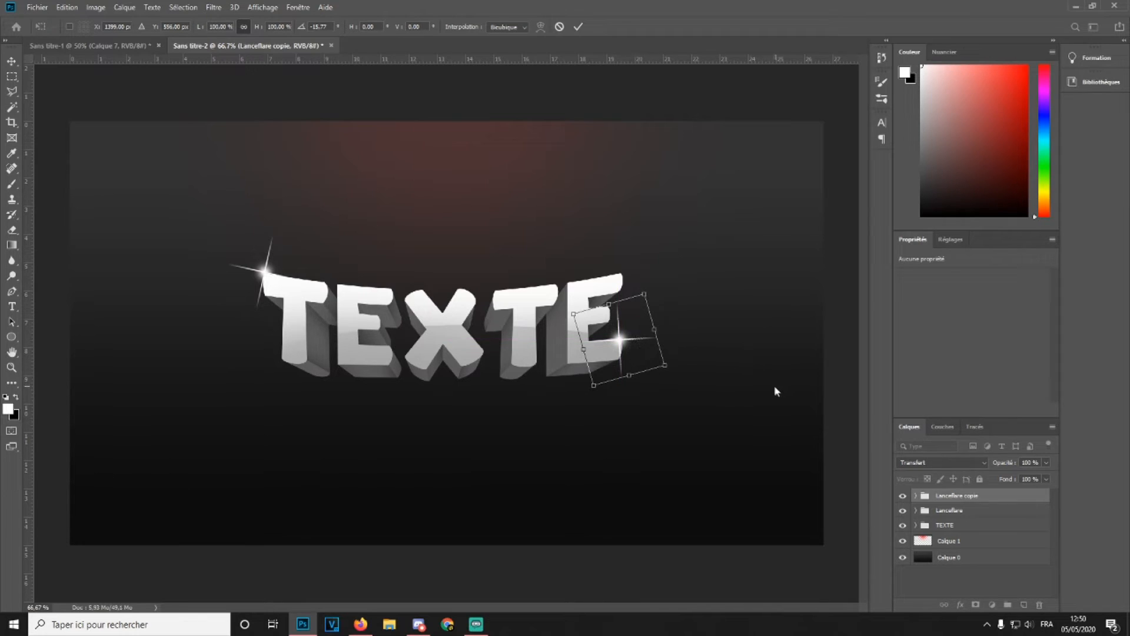
mouse_move(704, 337)
mouse_down()
mouse_move(676, 320)
mouse_move(676, 295)
mouse_up()
key(Return)
key(b)
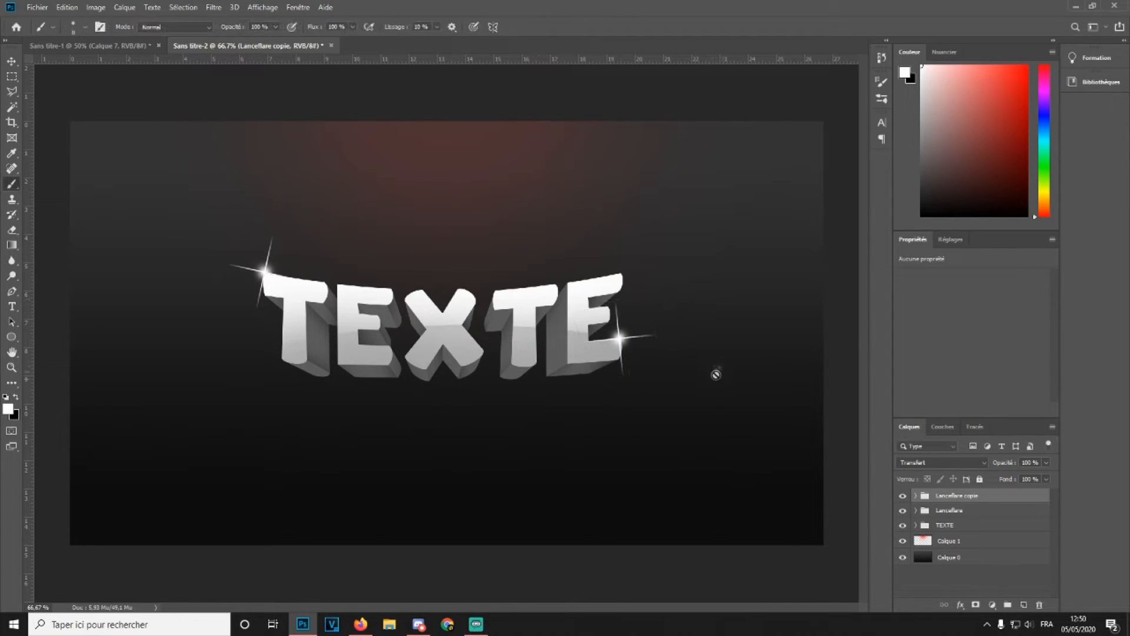
Lower the copied sparkle group's opacity to 72%
key(ctrl+plus)
key(ctrl+plus)
key(ctrl+plus)
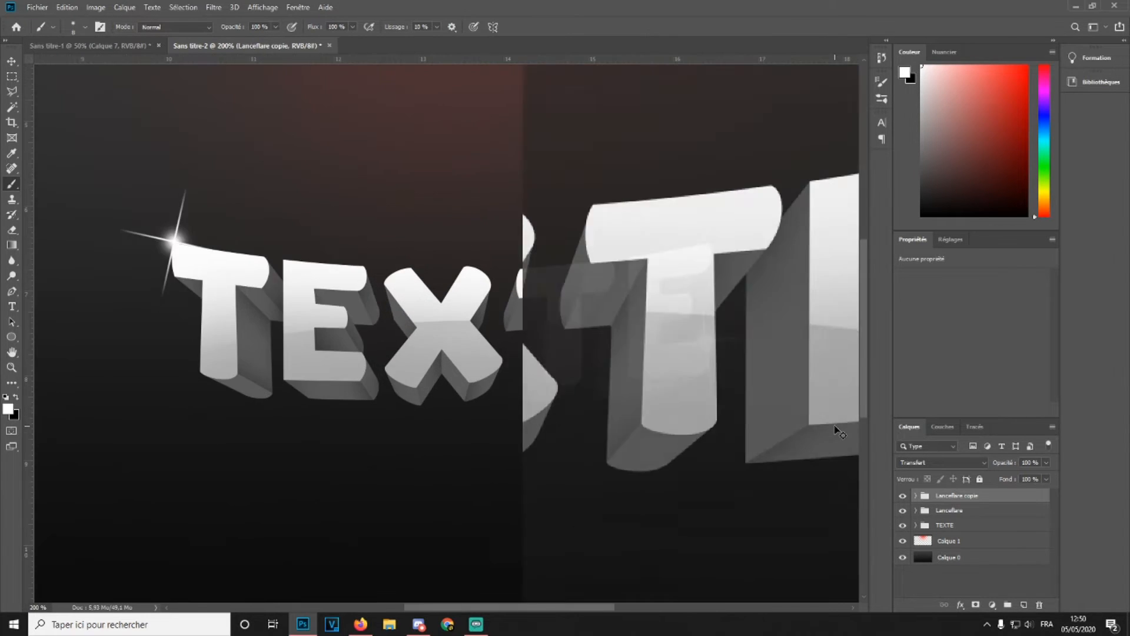
drag(529, 609, 612, 607)
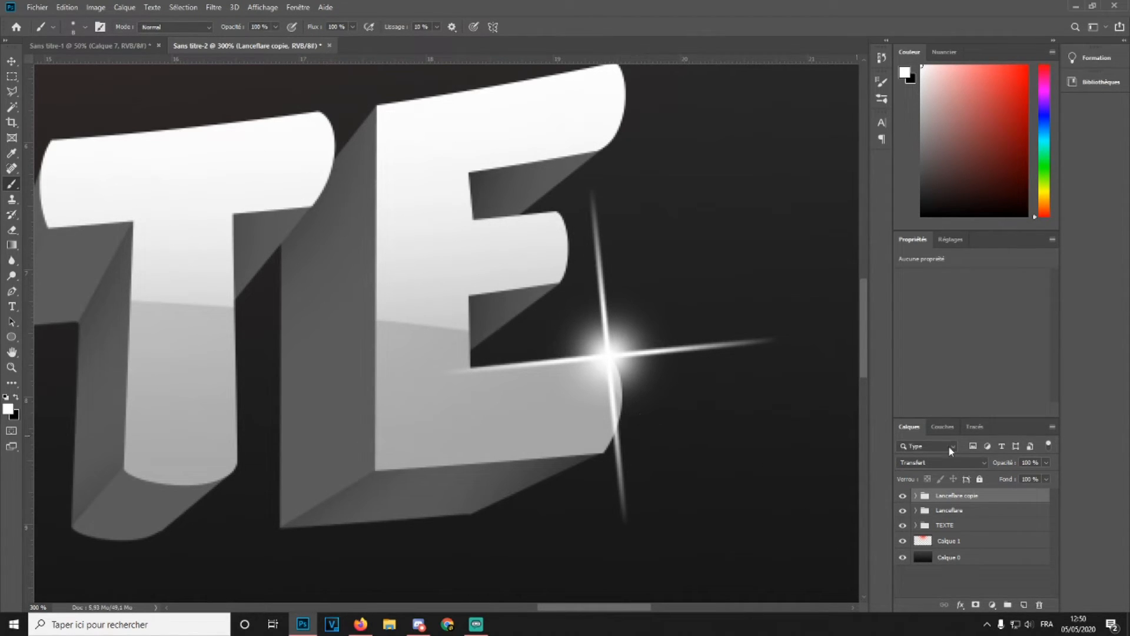
drag(1001, 462, 987, 467)
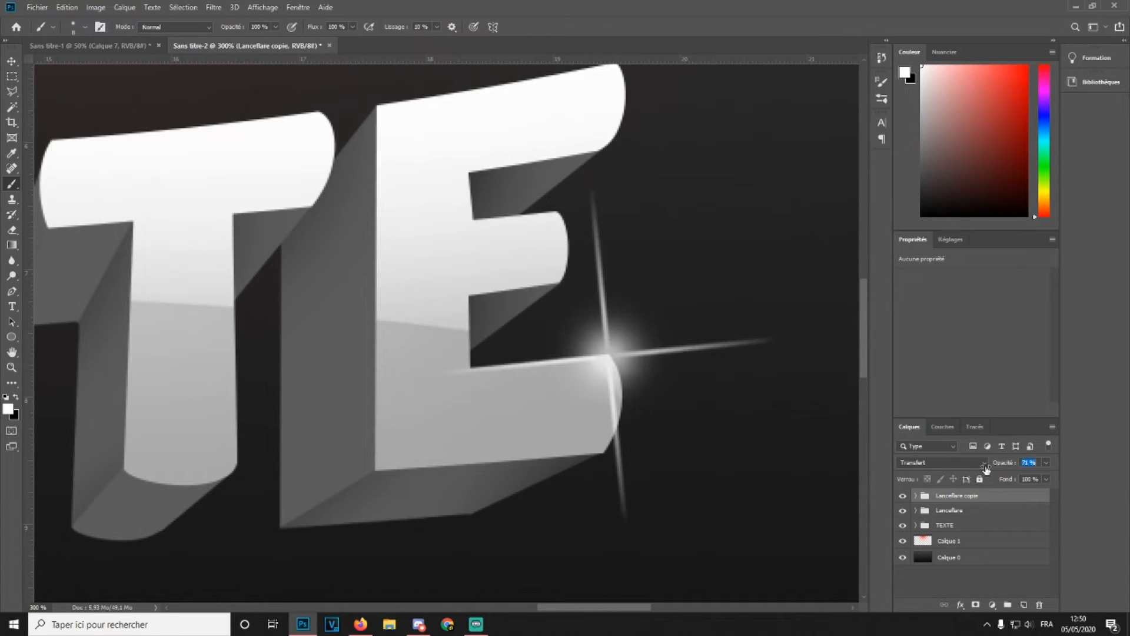
key(ctrl+minus)
key(ctrl+minus)
key(ctrl+minus)
key(ctrl+minus)
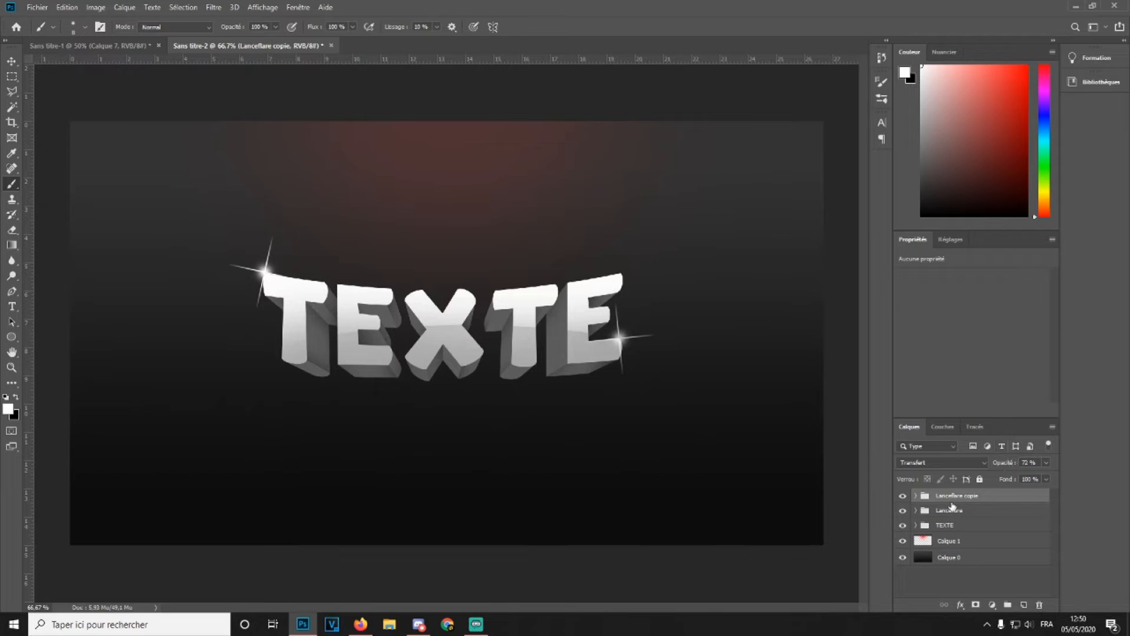
Erase the lower part of the vertical streak in the copied sparkle group with the Eraser tool
key(ctrl+plus)
key(ctrl+plus)
key(ctrl+plus)
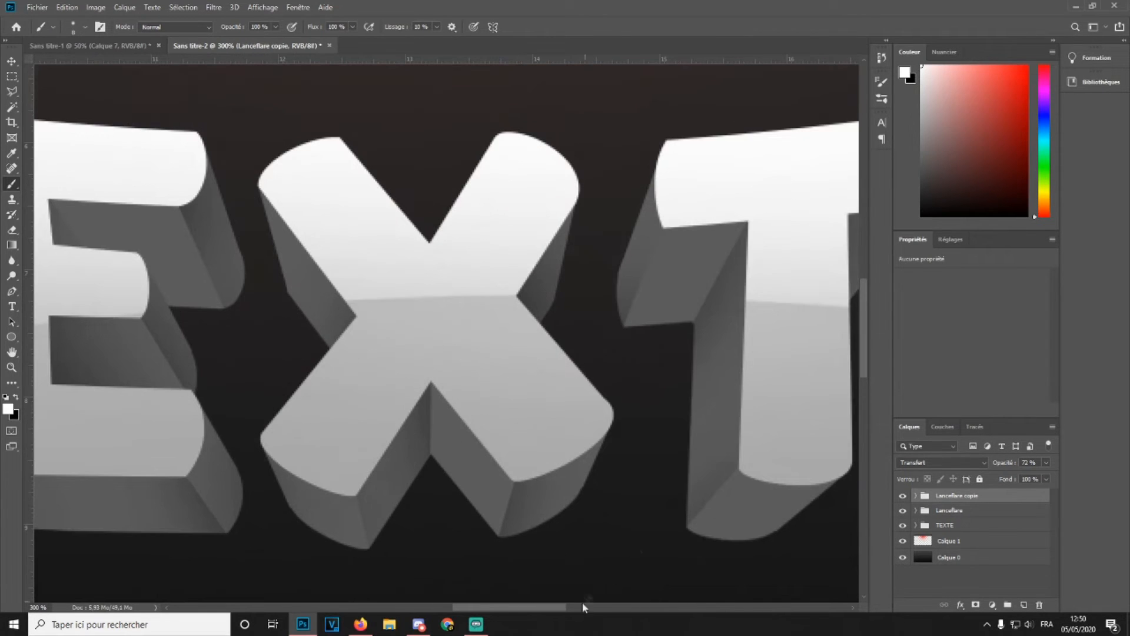
drag(513, 606, 618, 608)
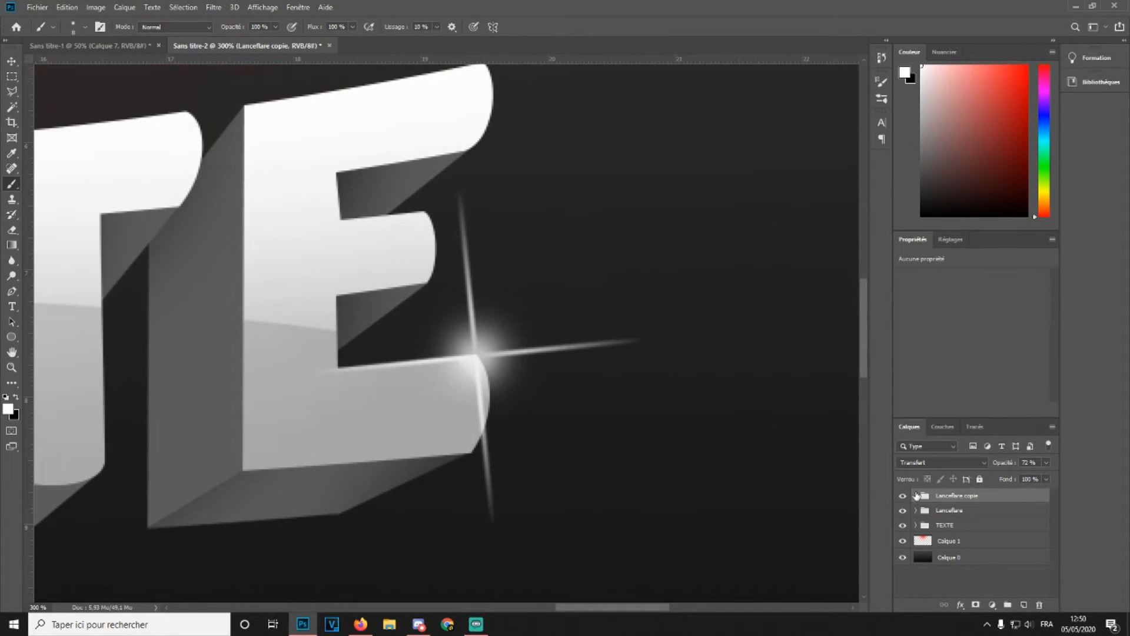
click(915, 495)
click(938, 511)
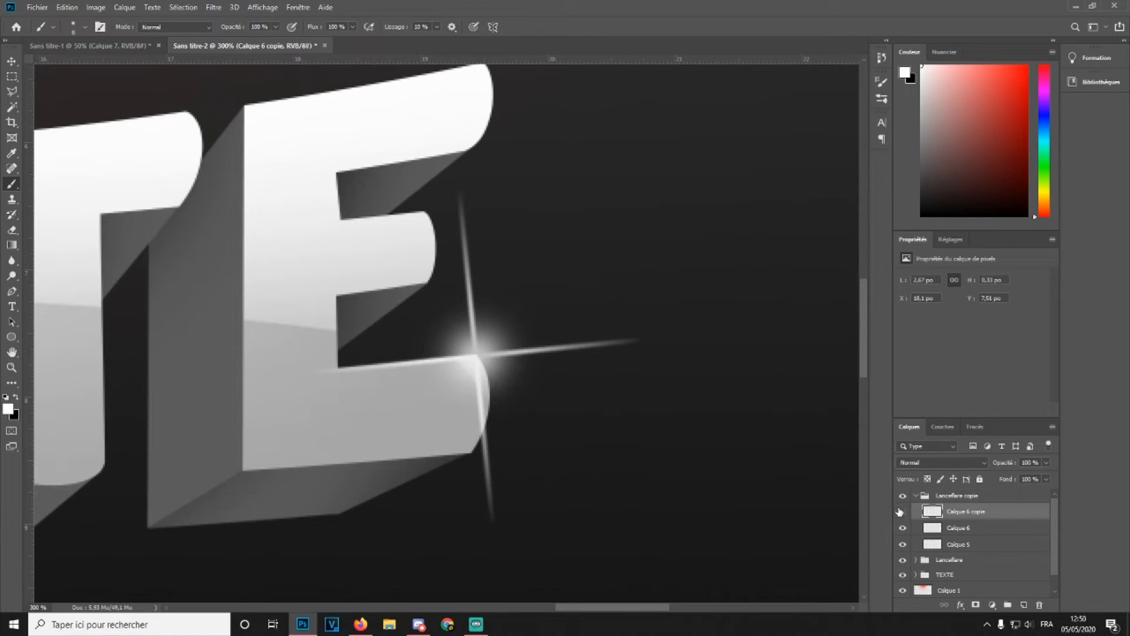
click(956, 532)
click(12, 230)
mouse_move(470, 502)
mouse_down()
mouse_move(483, 464)
mouse_move(473, 424)
mouse_move(490, 497)
mouse_move(482, 405)
mouse_move(492, 407)
mouse_move(465, 383)
mouse_move(499, 389)
mouse_up()
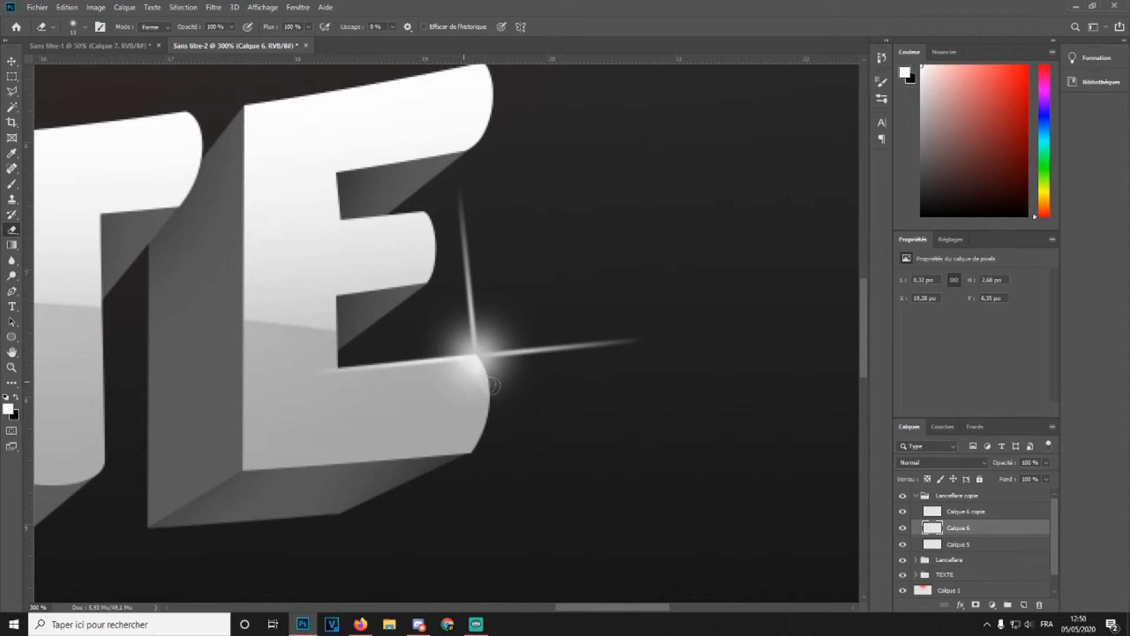
key(ctrl+1)
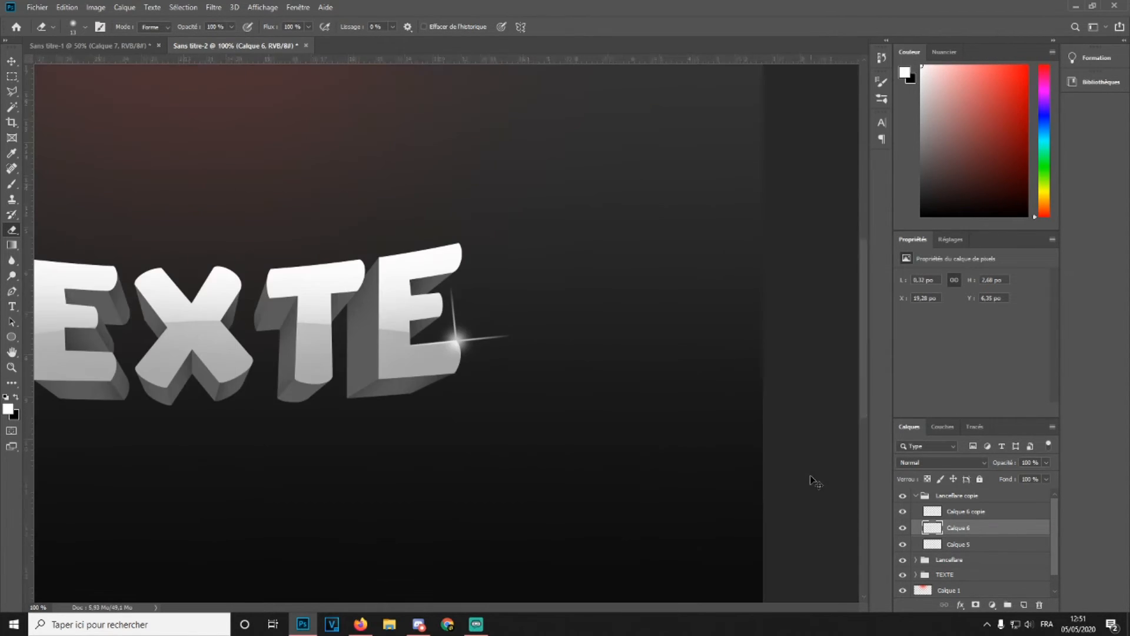
key(ctrl+minus)
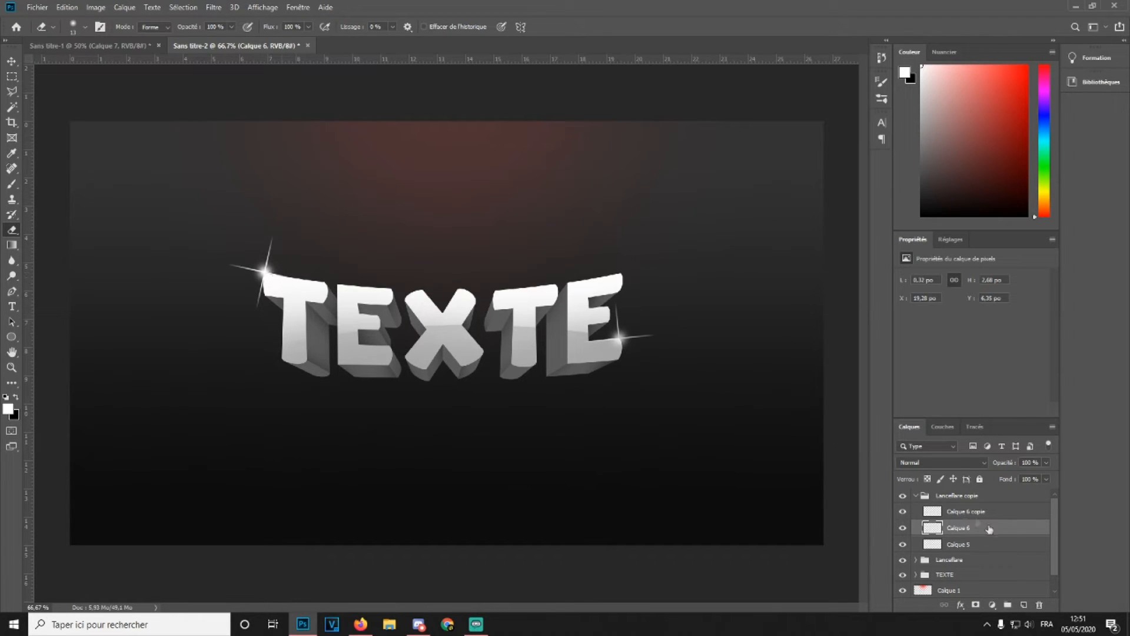
Duplicate the TEXTE group and merge the copy into a single layer
click(916, 494)
click(916, 510)
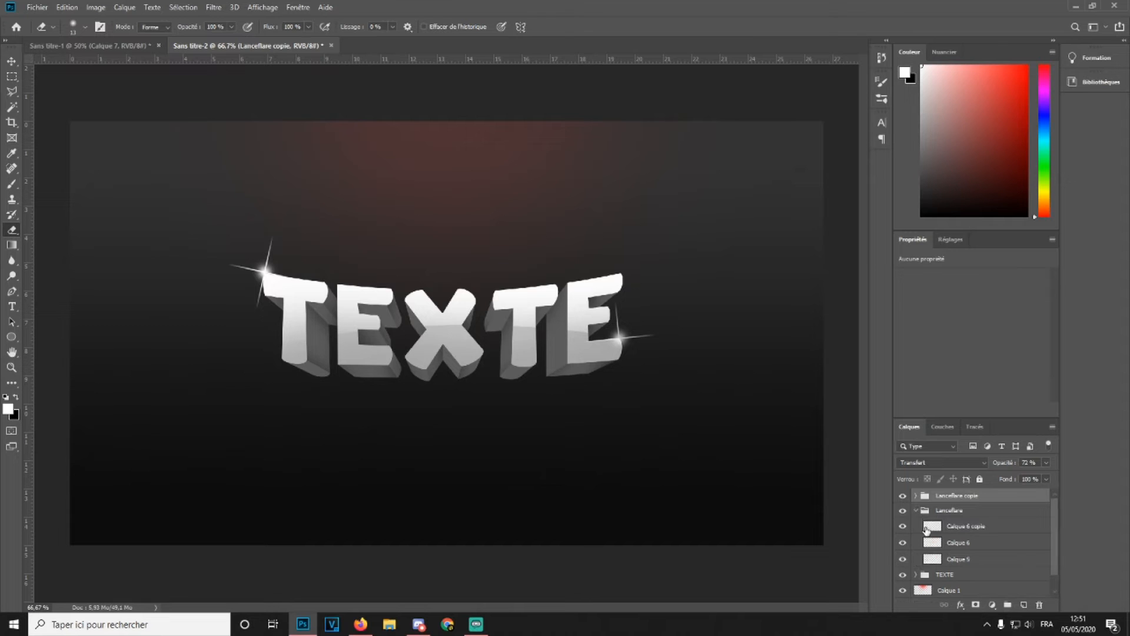
click(930, 540)
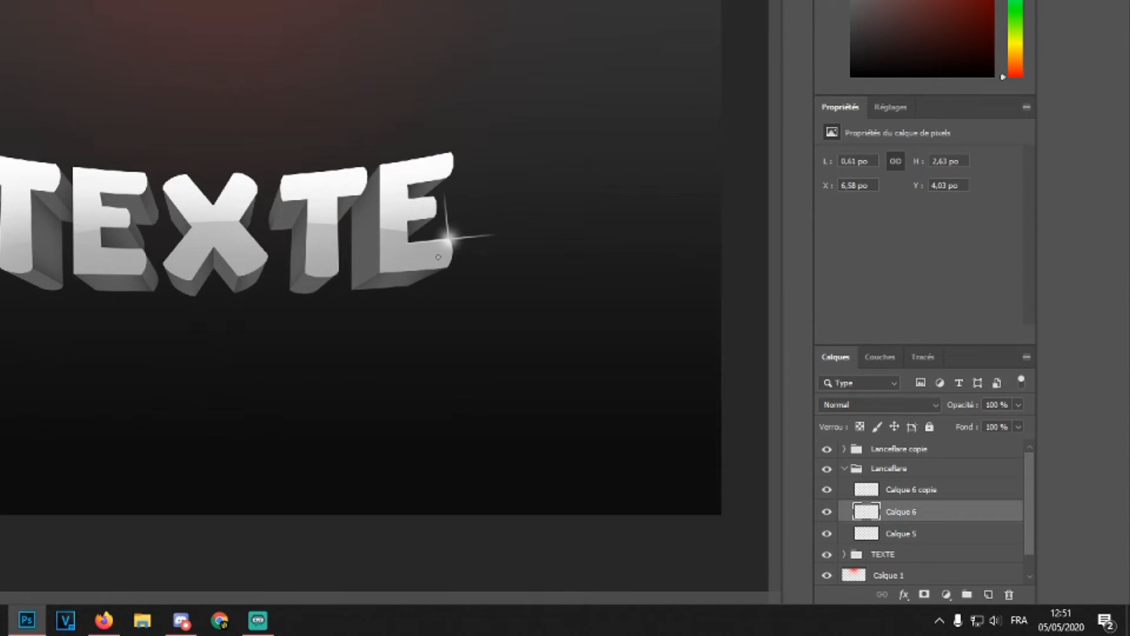
click(844, 468)
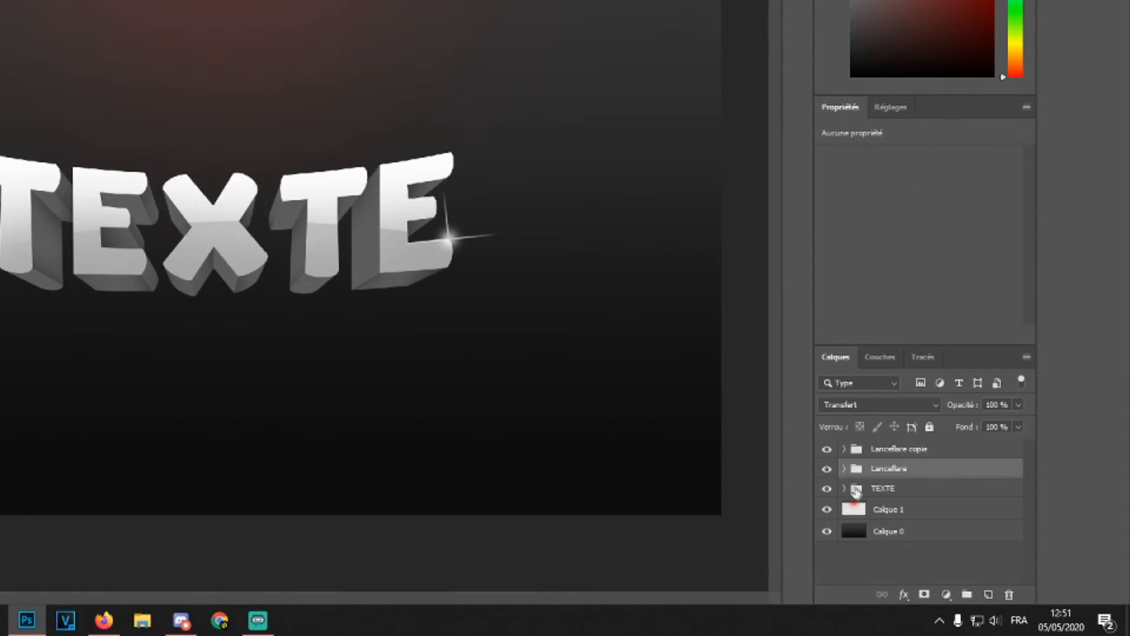
click(855, 489)
key(ctrl+j)
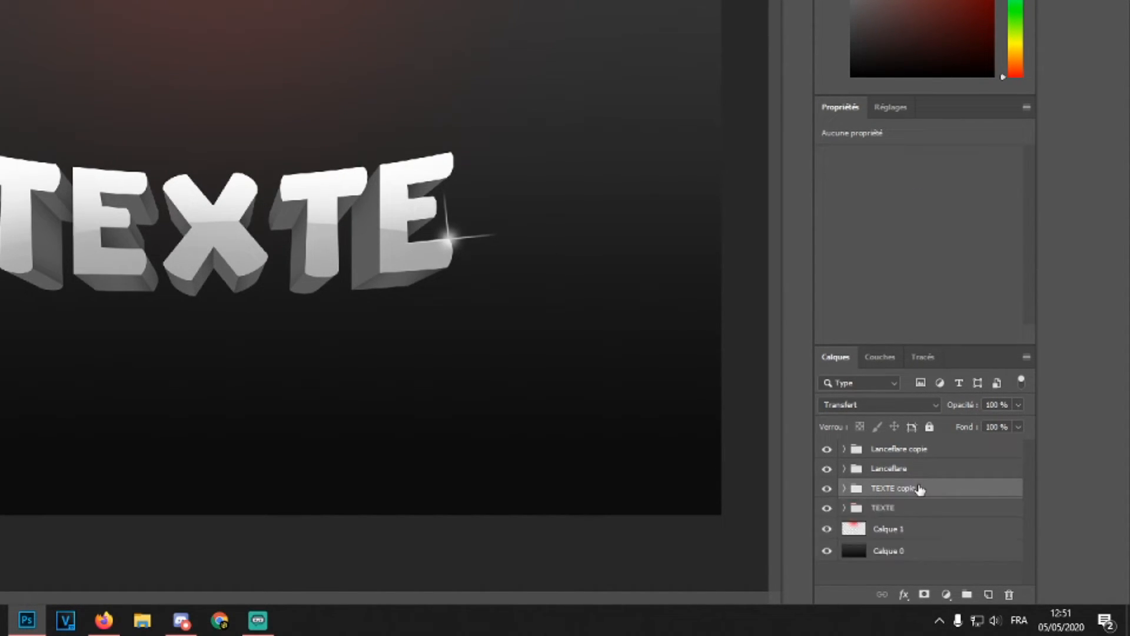
right_click(968, 496)
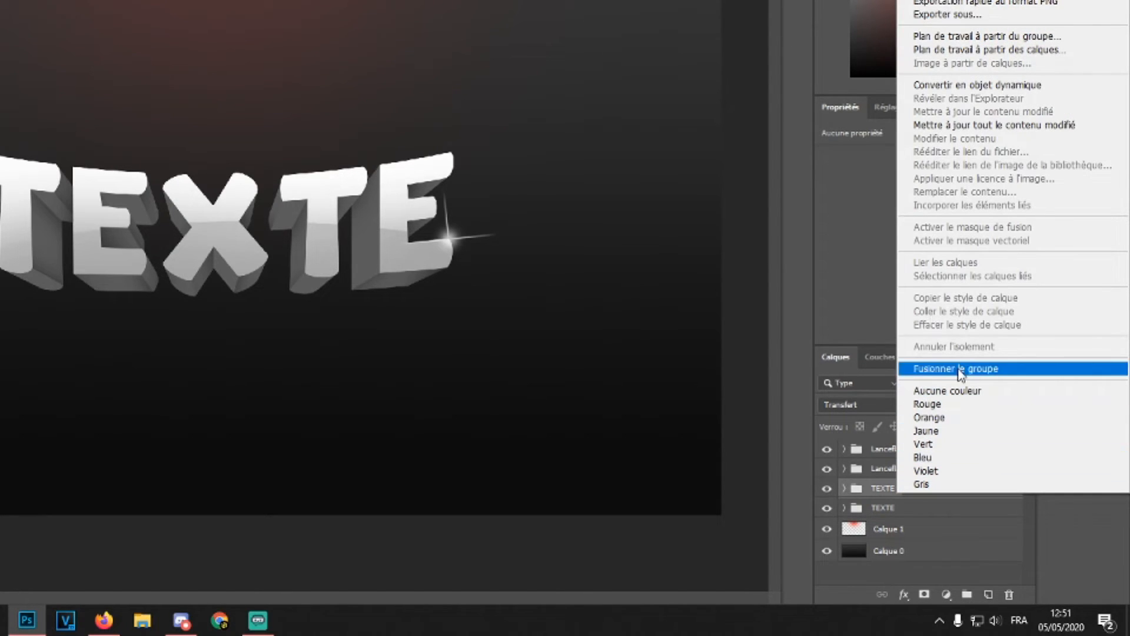
click(956, 367)
Apply a white ffffff Color Overlay to the merged text copy and rasterize its layer style
double_click(940, 489)
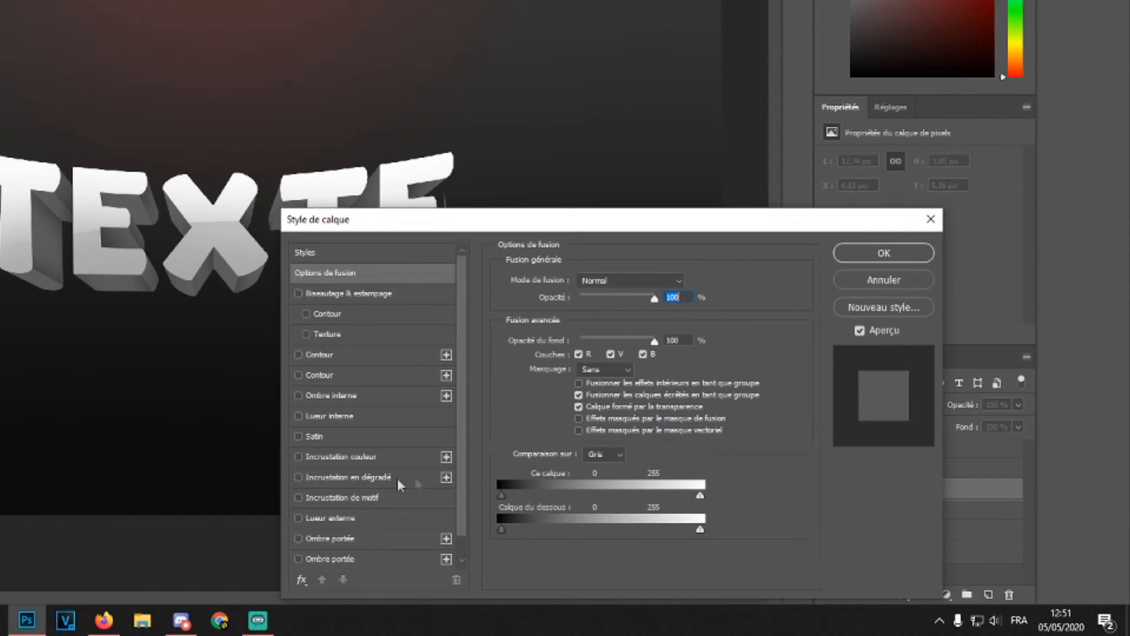
click(338, 457)
click(694, 283)
text(ffffff)
click(1025, 327)
drag(619, 303, 647, 302)
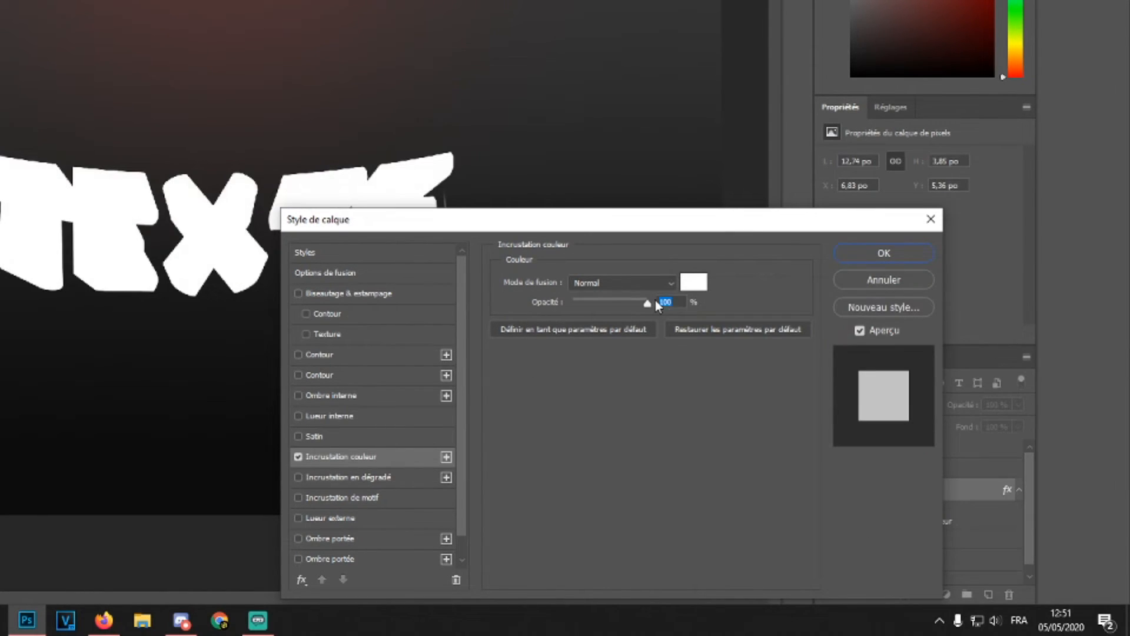
click(851, 254)
right_click(970, 497)
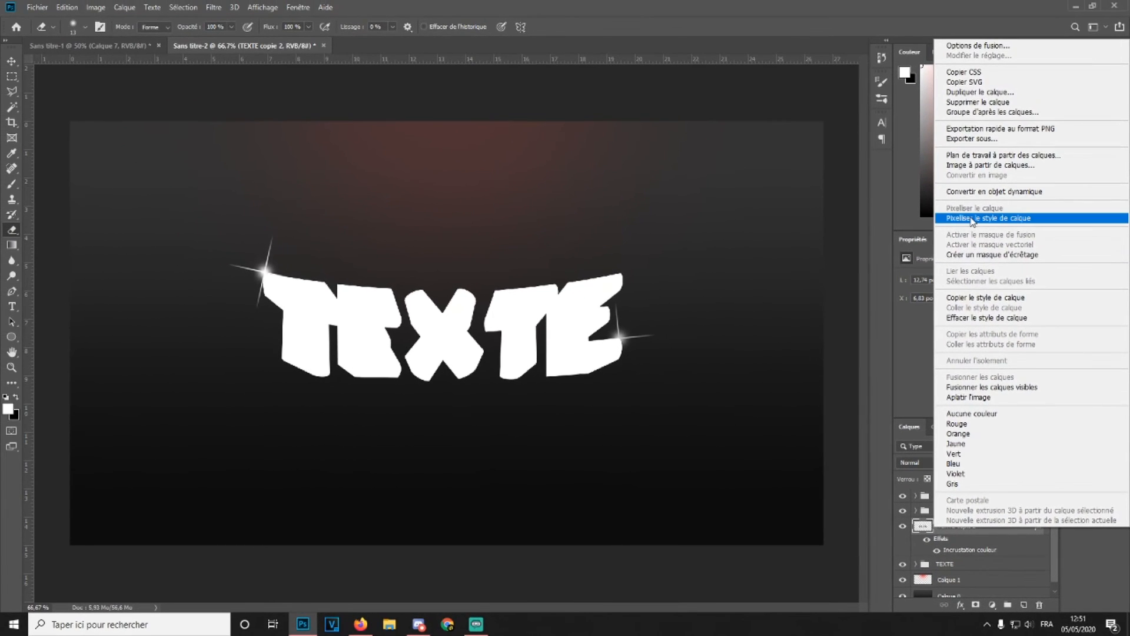
click(972, 219)
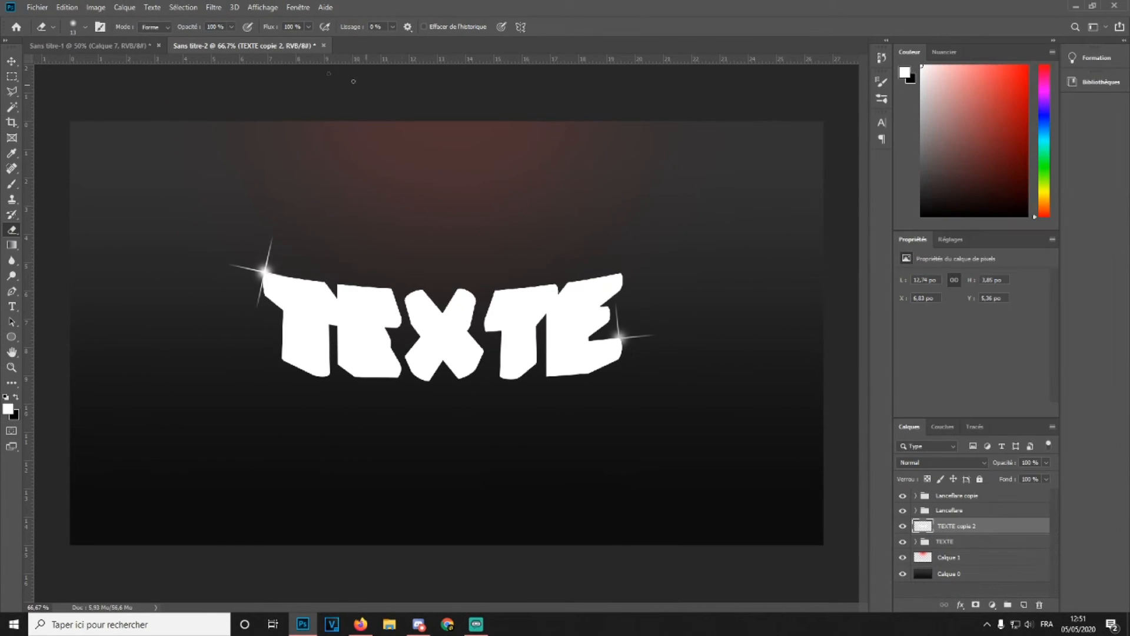
Apply a Gaussian Blur with a 16,6 pixel radius to the white text copy
click(213, 8)
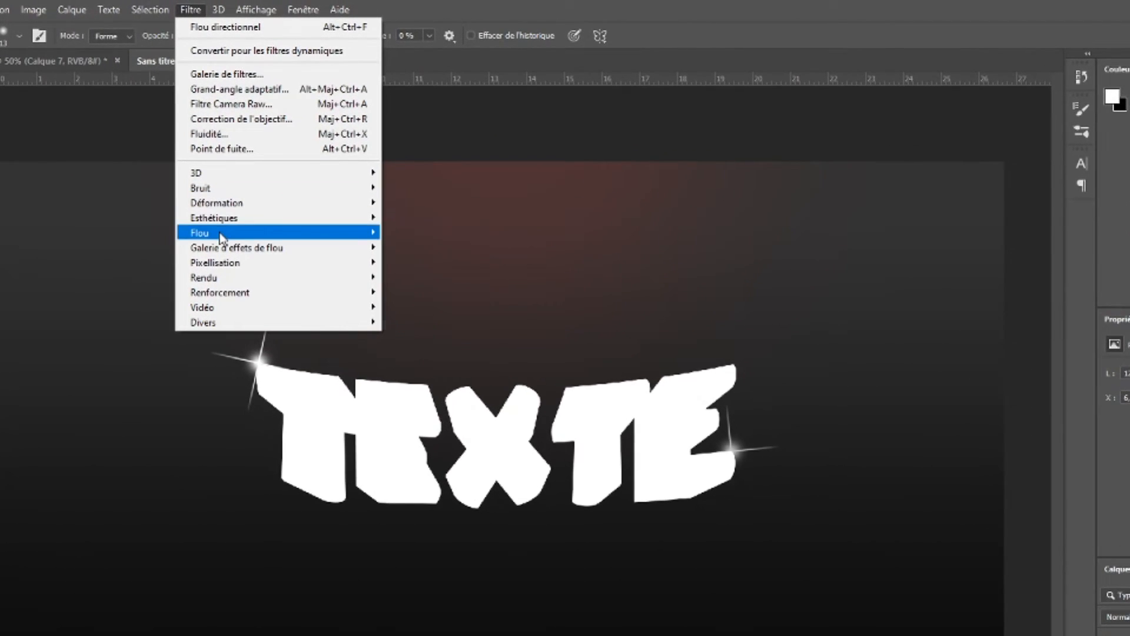
mouse_move(306, 175)
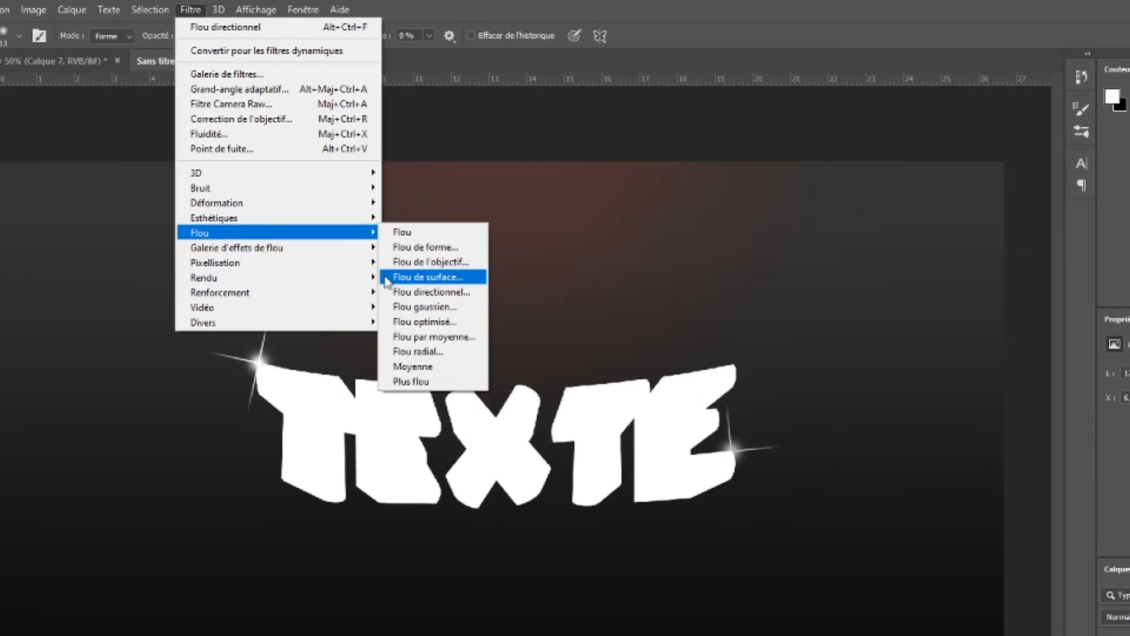
click(424, 307)
drag(773, 543, 810, 546)
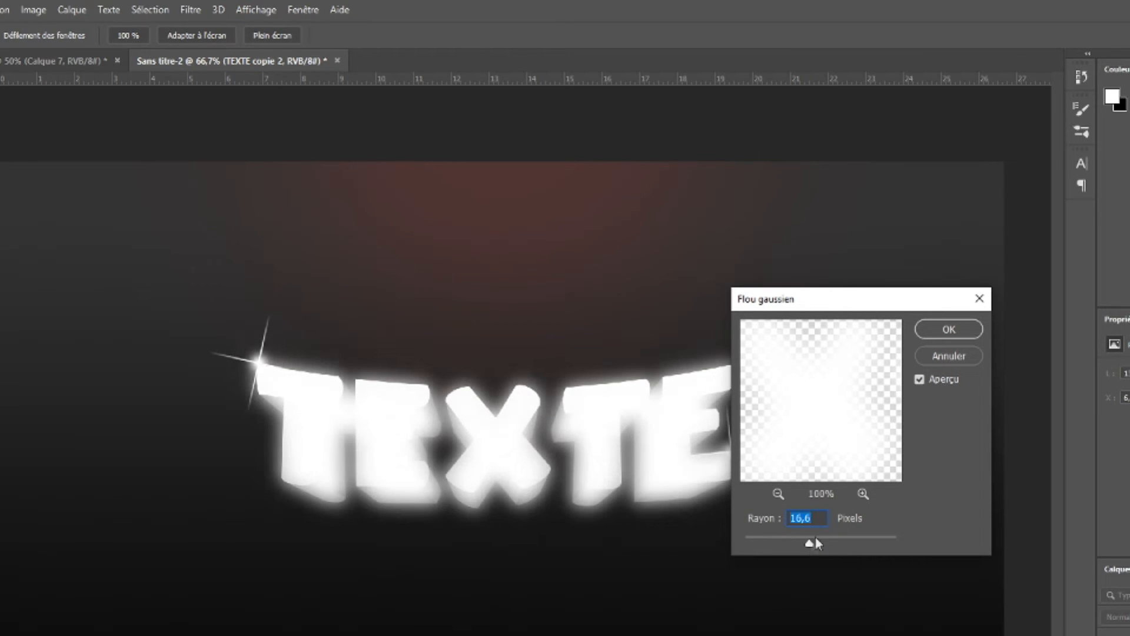
click(940, 331)
Set the blurred glow layer's blend mode to Eclaircir and move Calque 1 to the top of the layer stack
click(1118, 617)
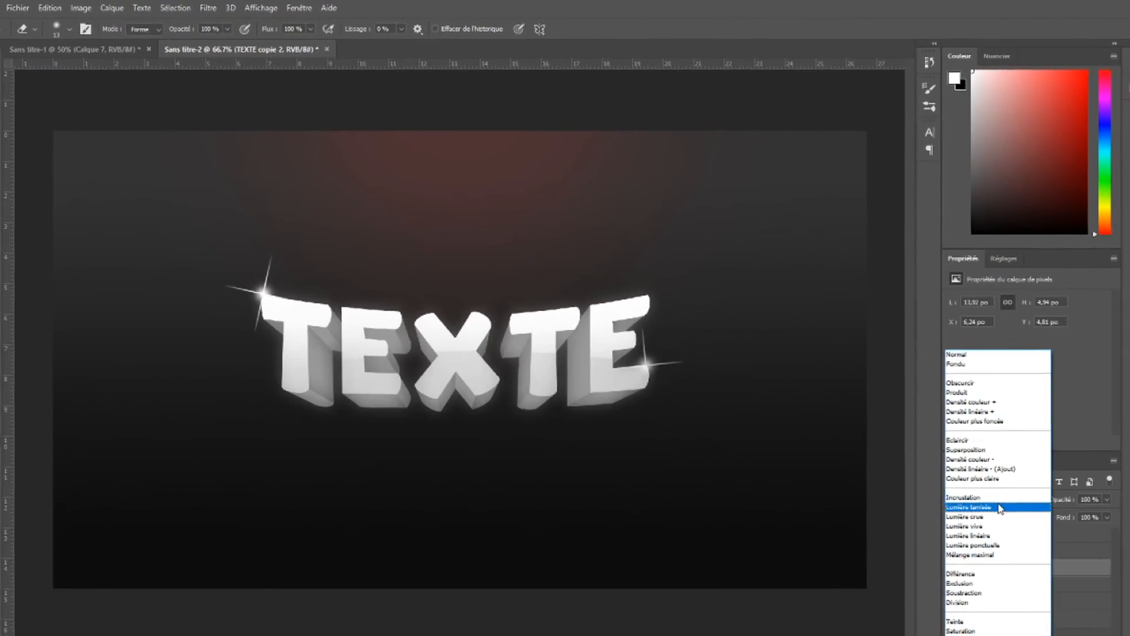
click(906, 407)
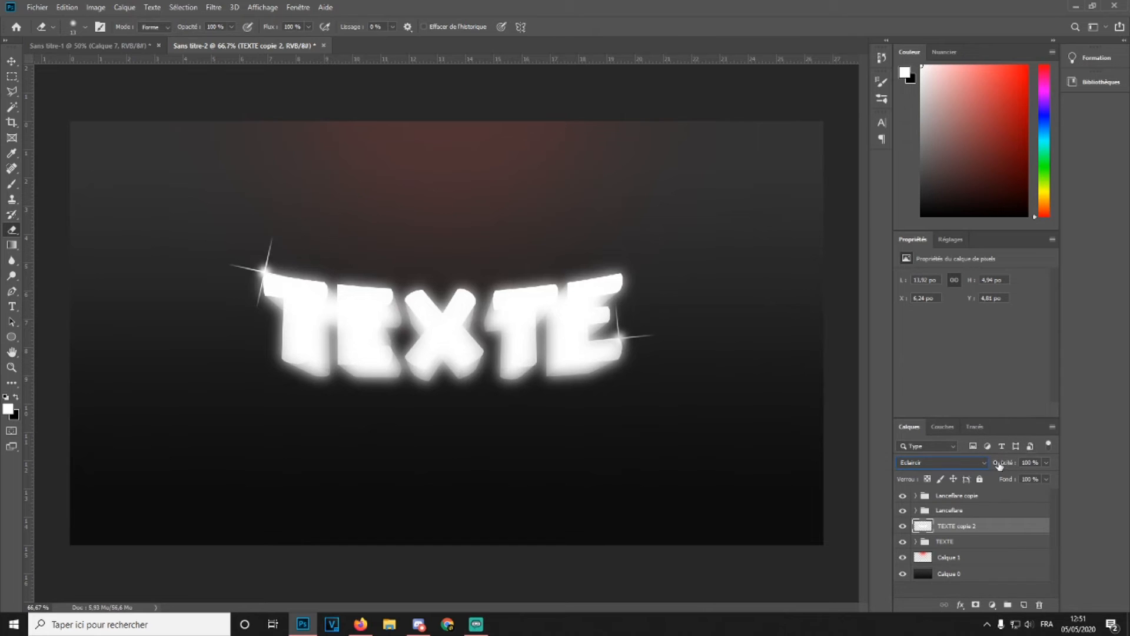
drag(1001, 463, 957, 465)
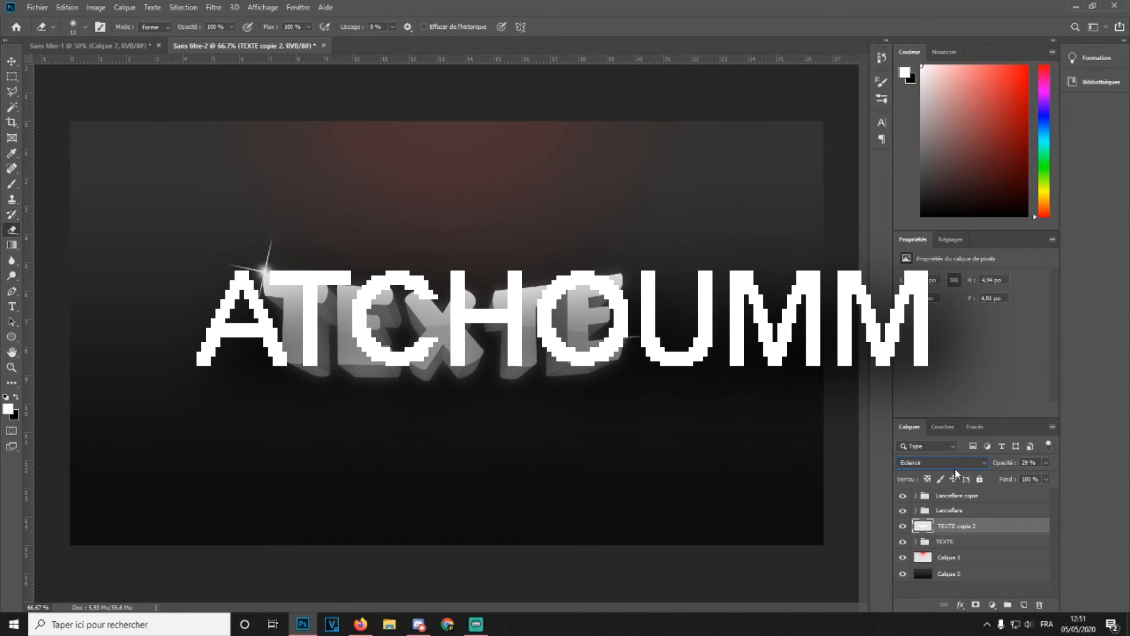
drag(969, 564, 961, 494)
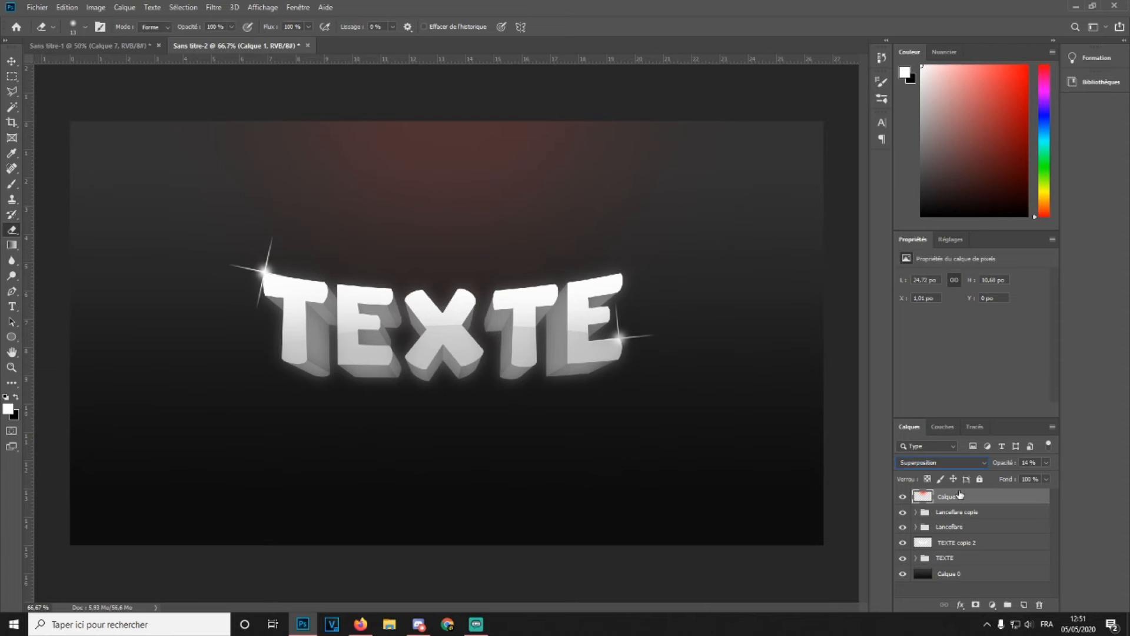
Lower the blurred glow layer's opacity to 14%
click(978, 538)
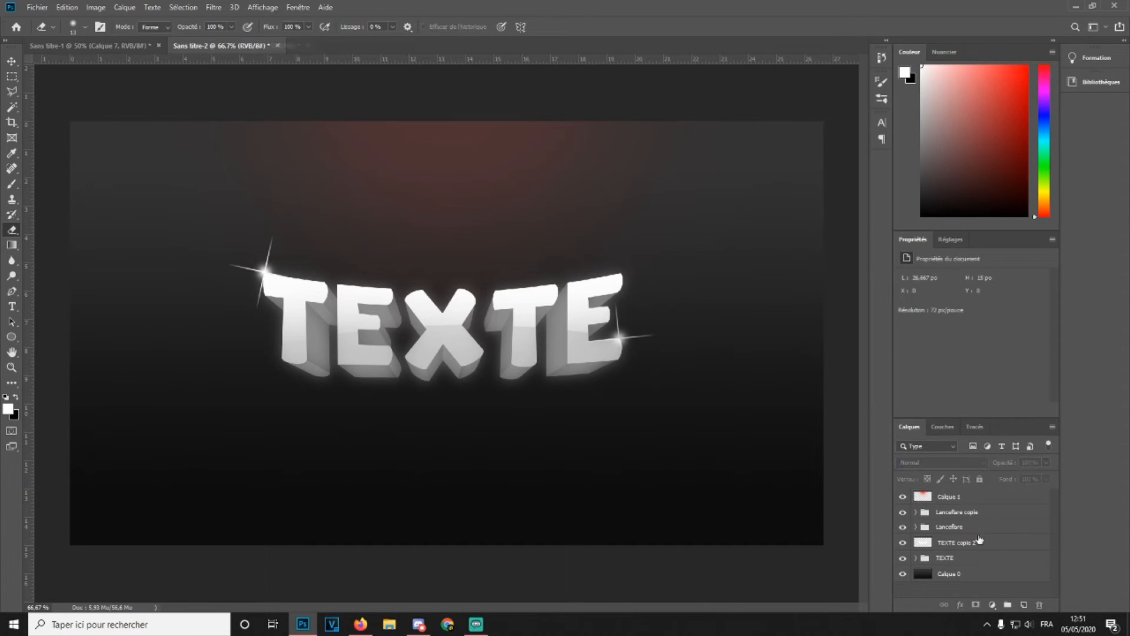
click(985, 549)
drag(1006, 464, 999, 467)
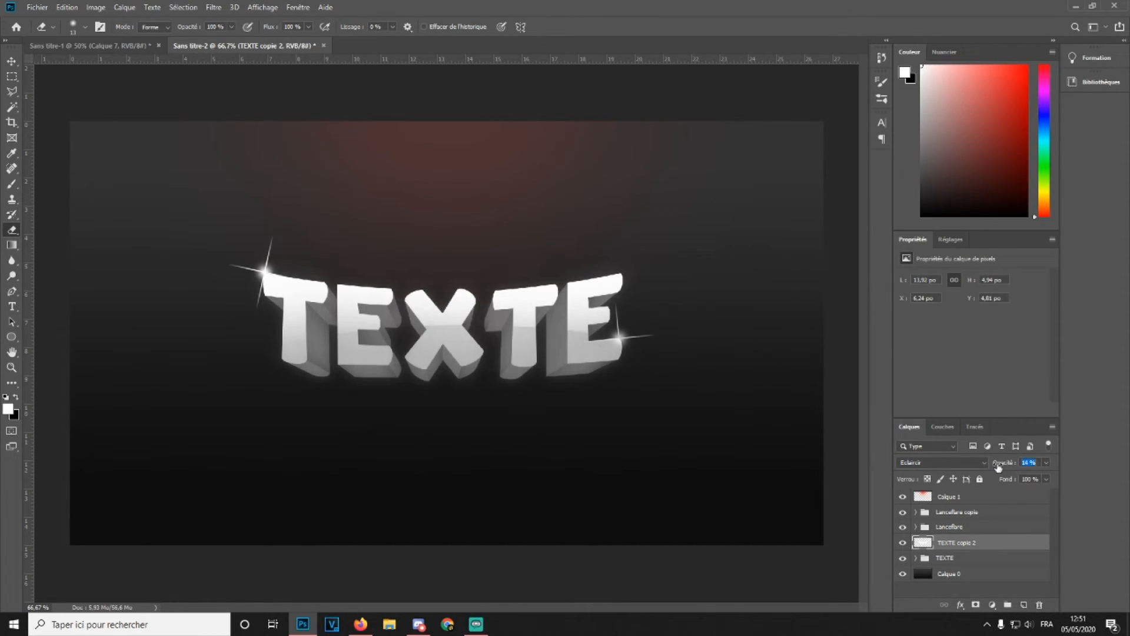